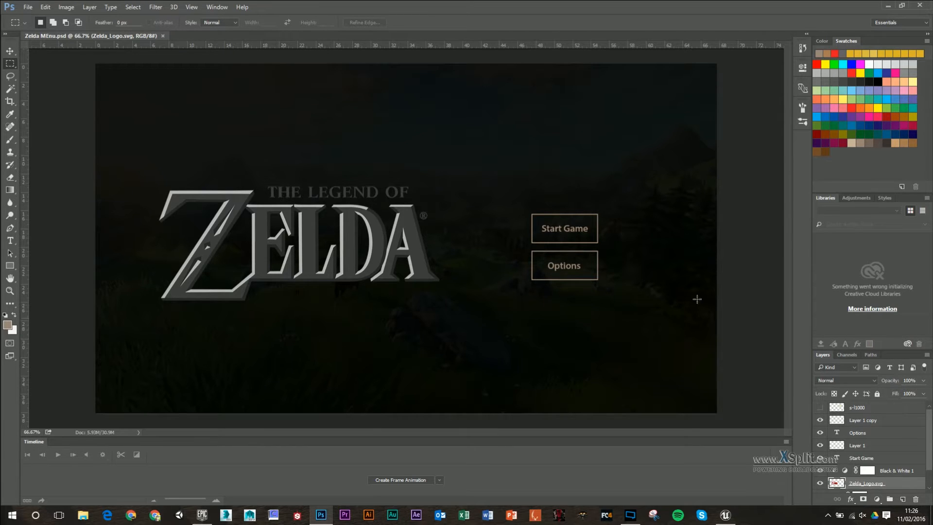
# Switch to Unreal Editor and open the SS_BACK, SS_LOGO, SS_OPTBUT and SS_StartBUT textures together in the Property Matrix.
pyautogui.click(725, 515)
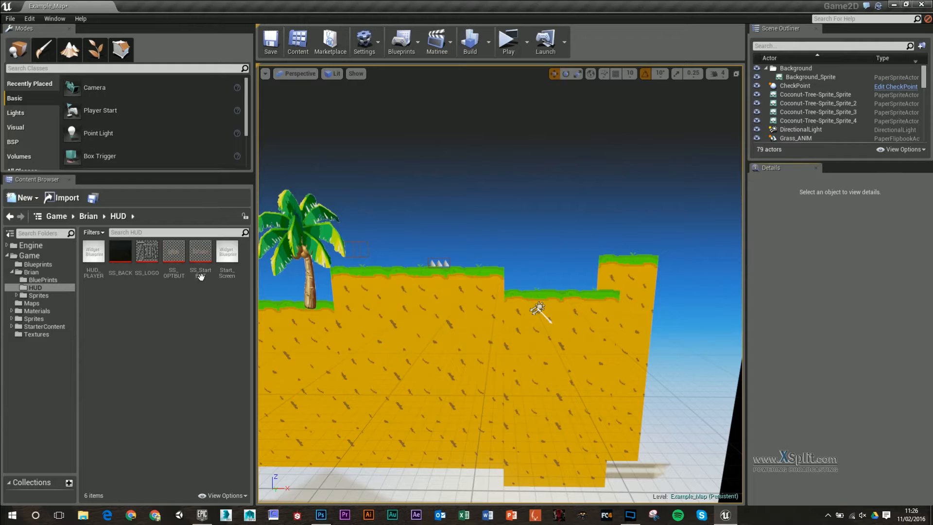
pyautogui.click(144, 269)
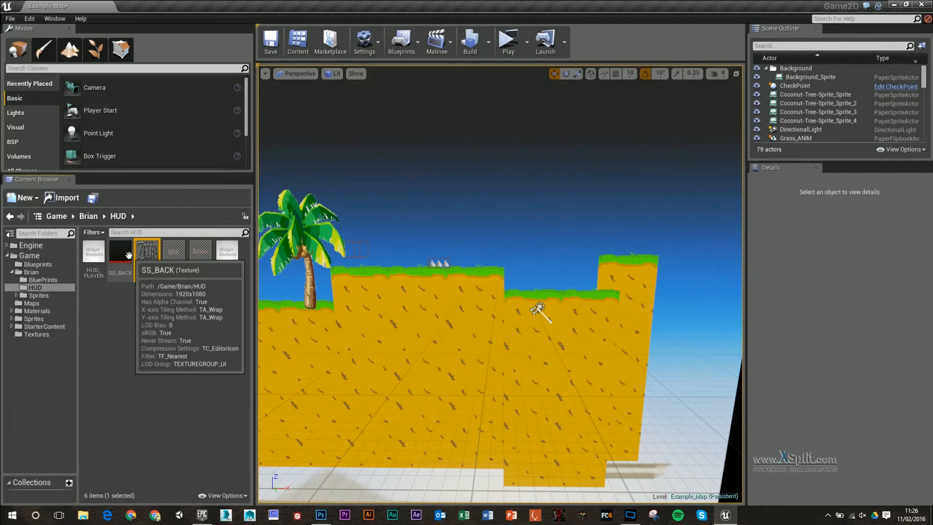
pyautogui.click(128, 255)
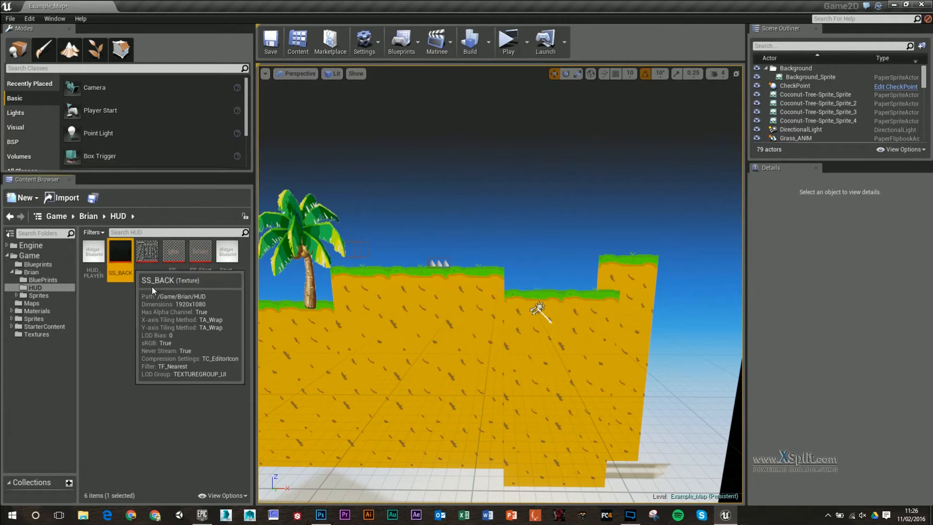
pyautogui.keyDown('shift'); pyautogui.click(193, 265); pyautogui.keyUp('shift')
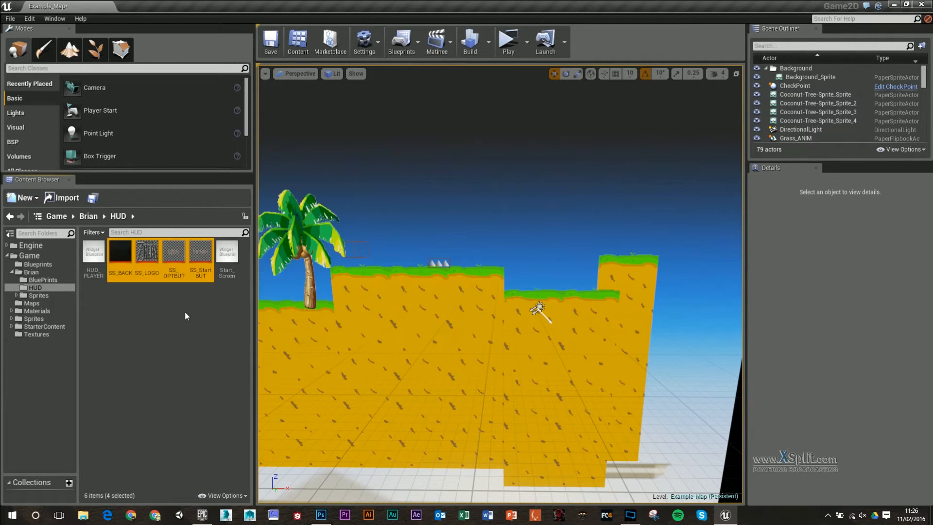
pyautogui.rightClick(197, 263)
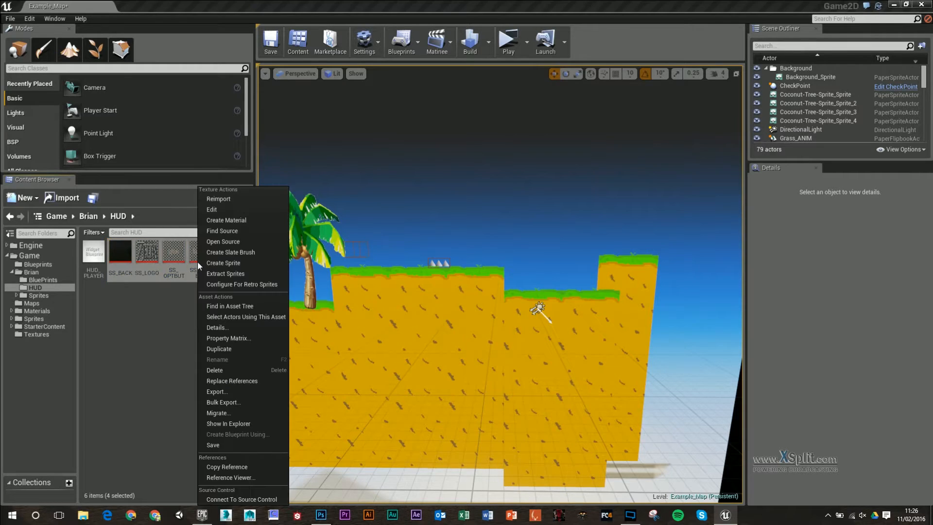
pyautogui.click(232, 338)
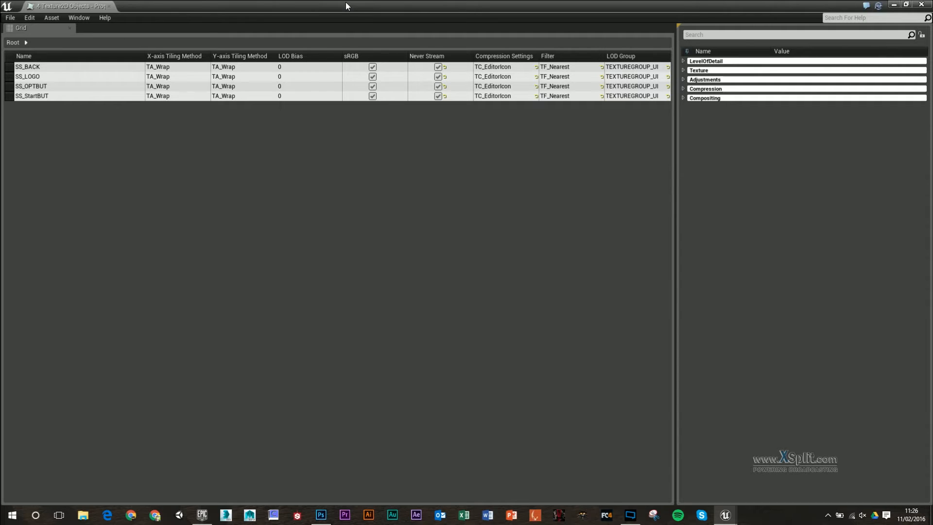
# Examine the LevelOfDetail and Compression settings of the four textures, and close the Property Matrix.
pyautogui.click(683, 60)
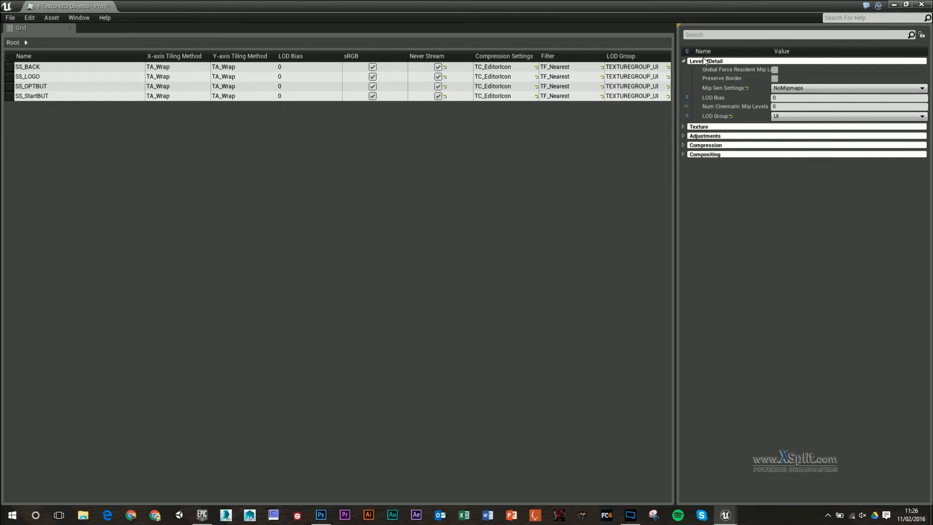
pyautogui.click(684, 61)
pyautogui.click(687, 90)
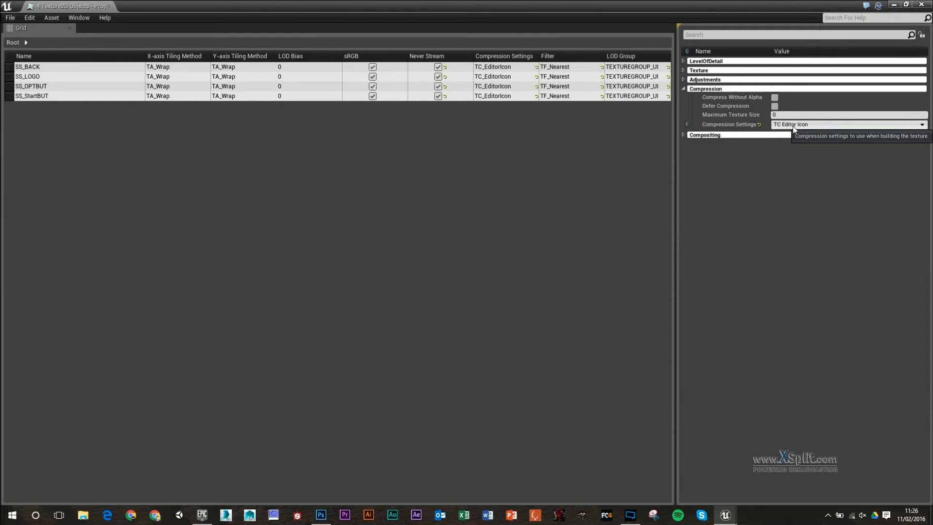
pyautogui.click(110, 7)
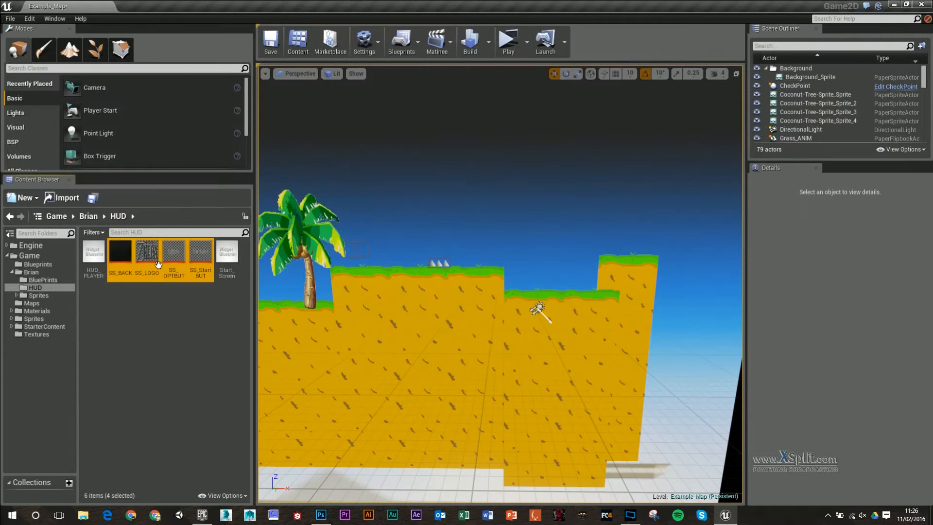
# Create a Widget Blueprint named SS_Game in the HUD folder and open it in the designer.
pyautogui.click(164, 304)
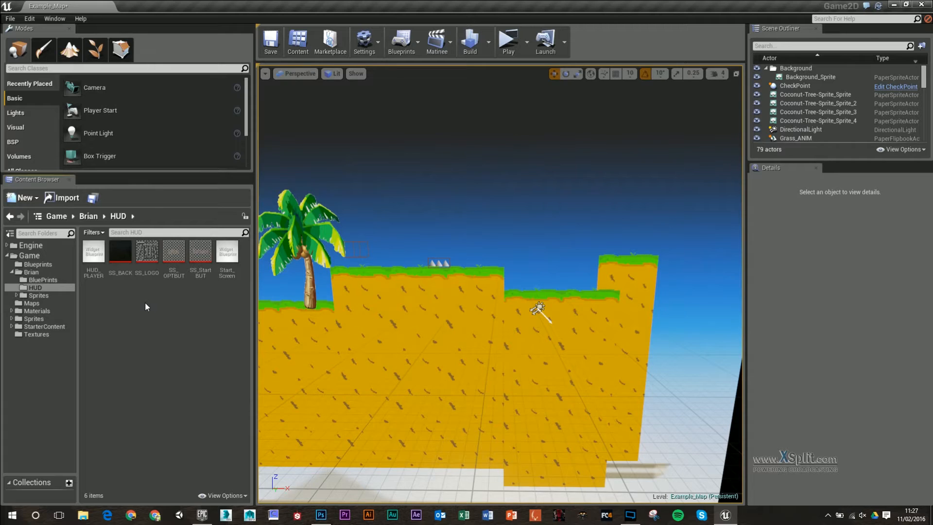
pyautogui.rightClick(154, 350)
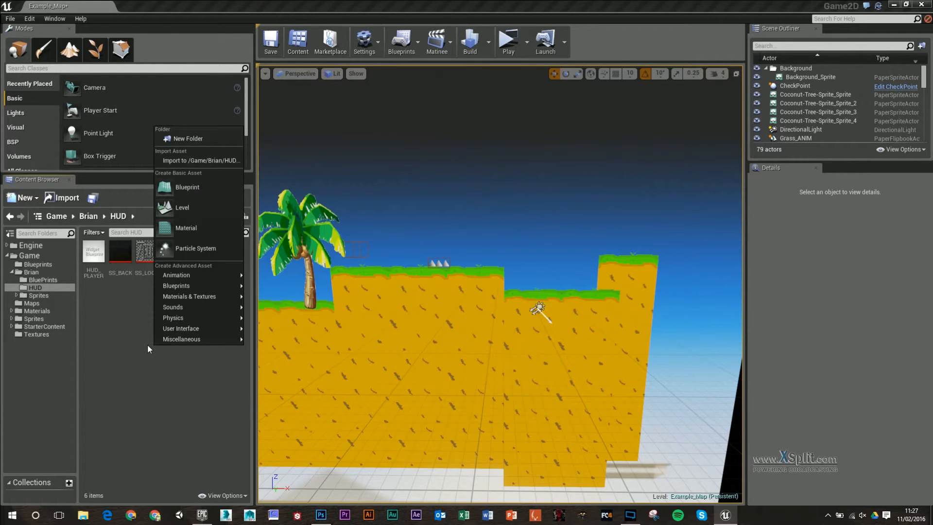
pyautogui.moveTo(198, 330)
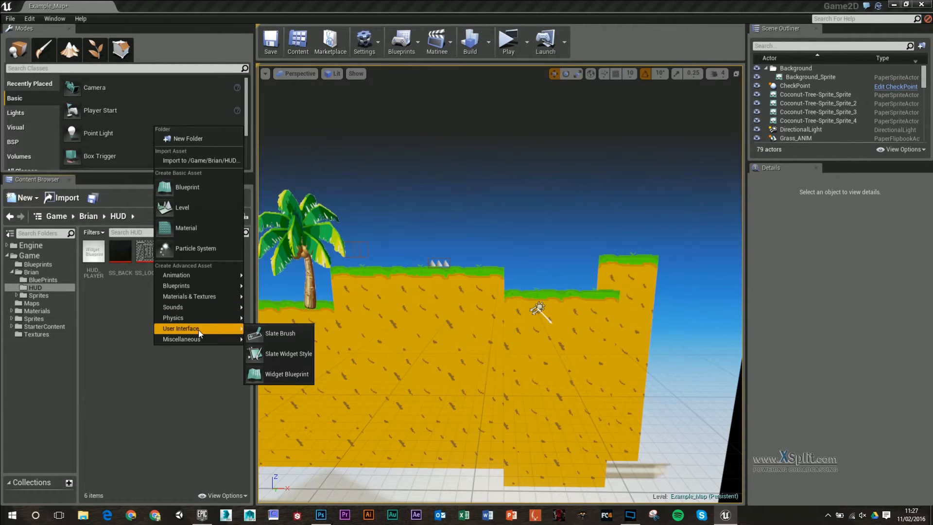
pyautogui.click(281, 372)
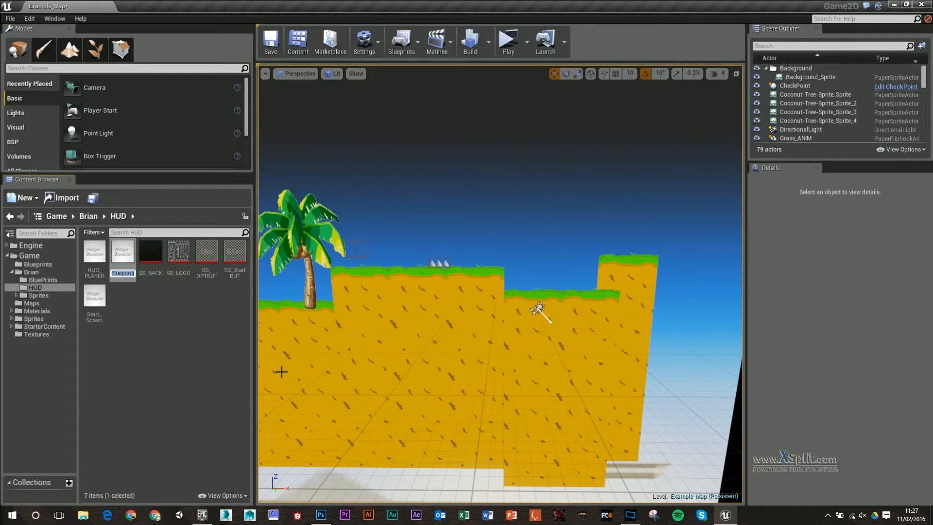
pyautogui.write('SS_Game')
pyautogui.press('Return')
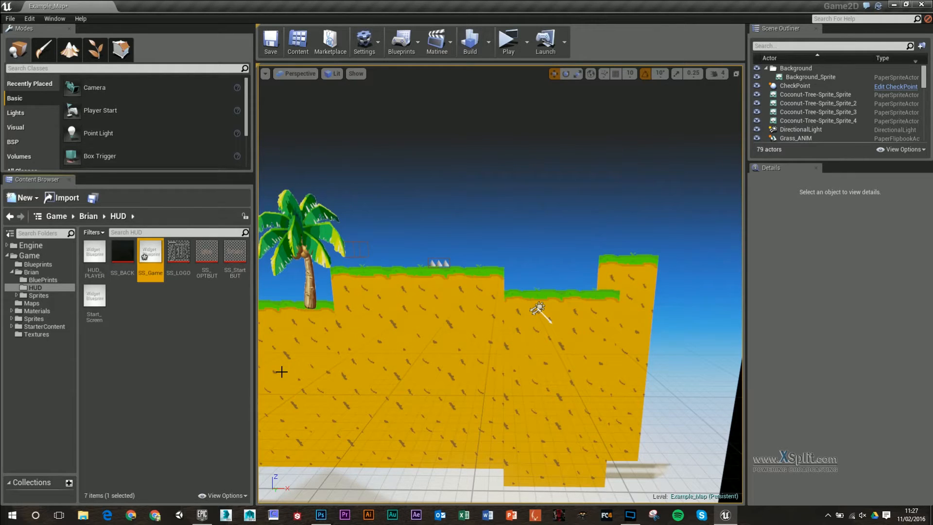
pyautogui.doubleClick(151, 261)
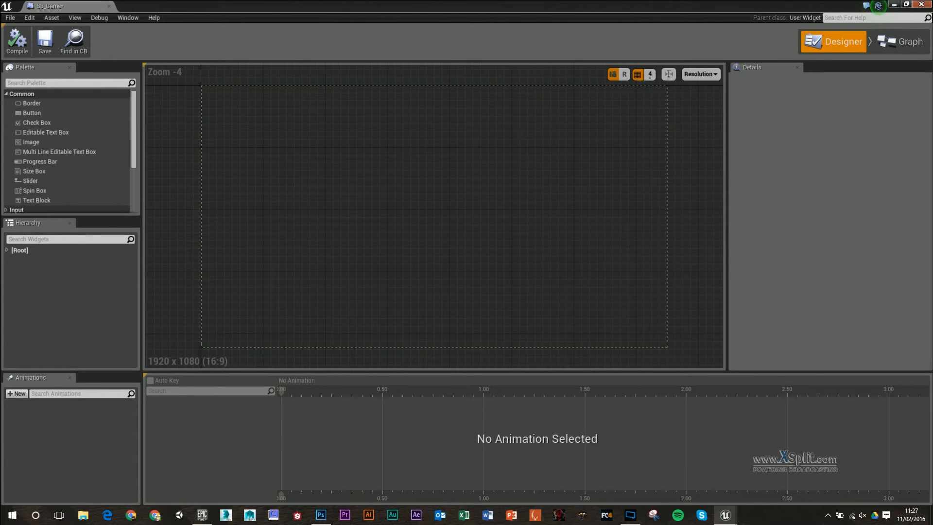
# Create a level named SS_Game in the Maps folder and open it, saving all the listed unsaved content.
pyautogui.hotkey('alt', 'Tab')
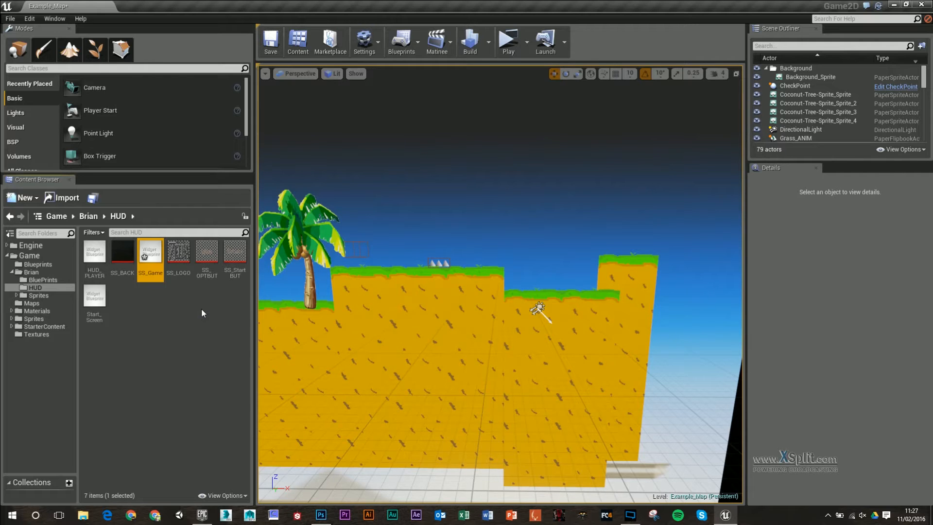
pyautogui.moveTo(473, 303)
pyautogui.mouseDown(button='right')
pyautogui.moveTo(399, 342)
pyautogui.moveTo(473, 304)
pyautogui.mouseUp(button='right')
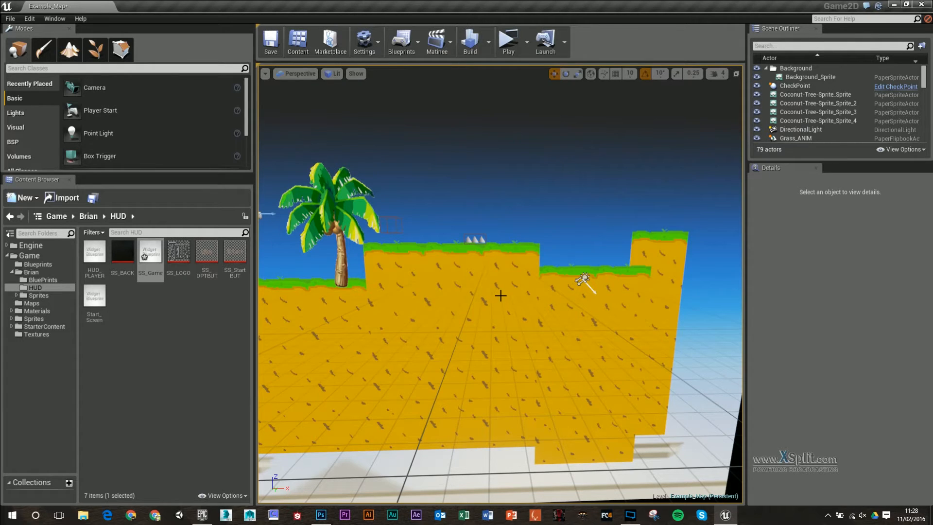
pyautogui.click(31, 303)
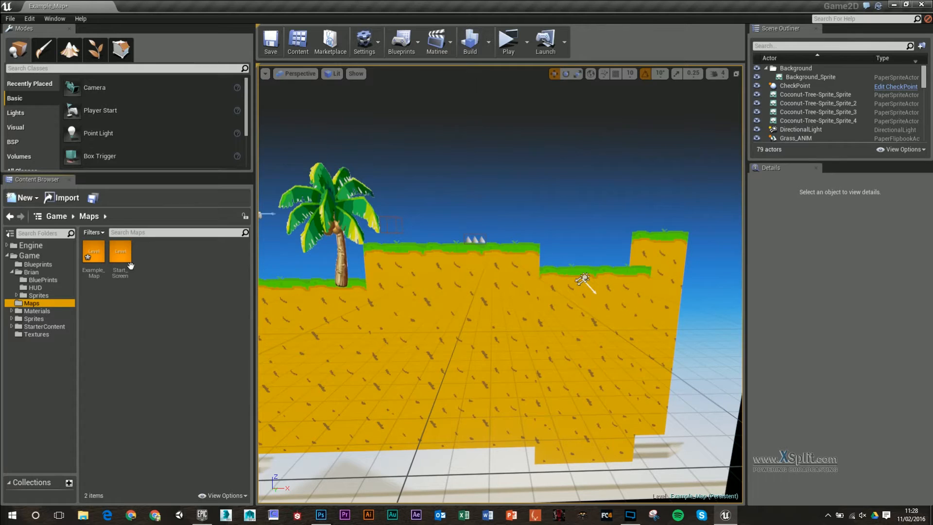
pyautogui.rightClick(146, 296)
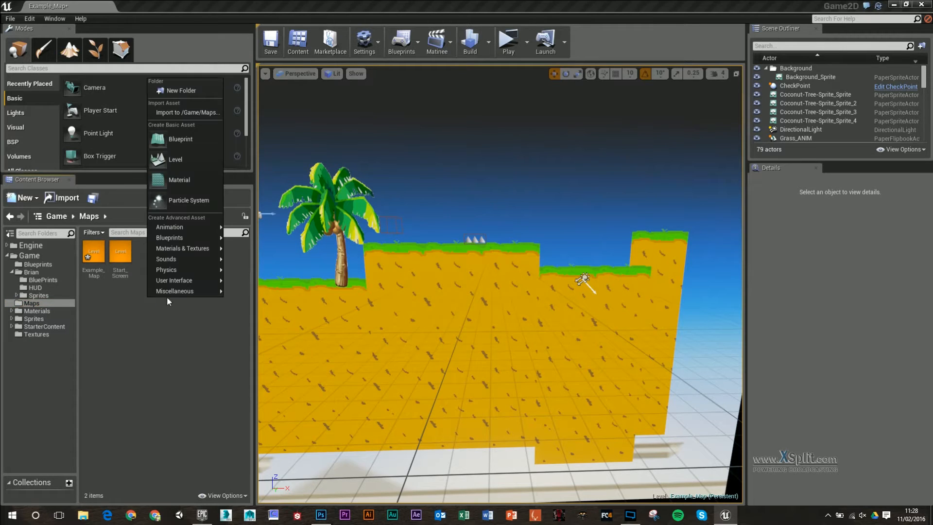
pyautogui.click(177, 159)
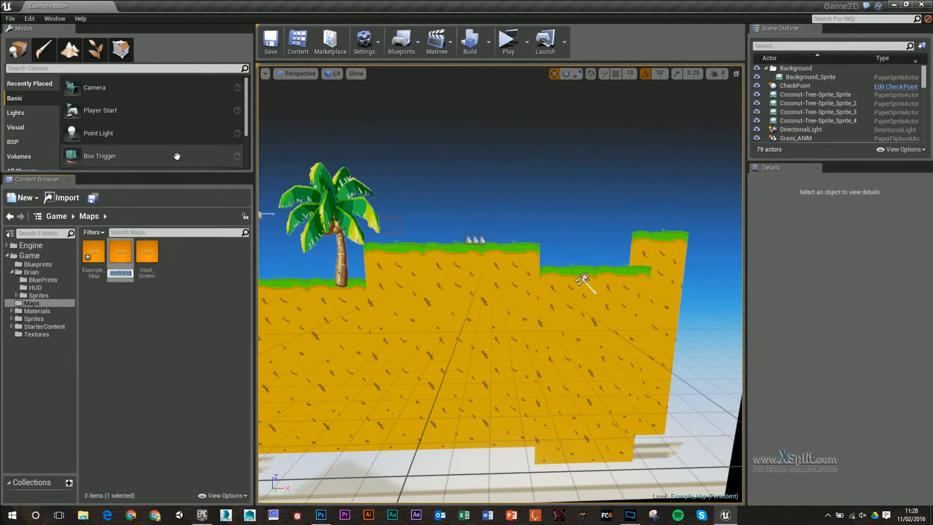
pyautogui.write('Level_Game')
pyautogui.press('Return')
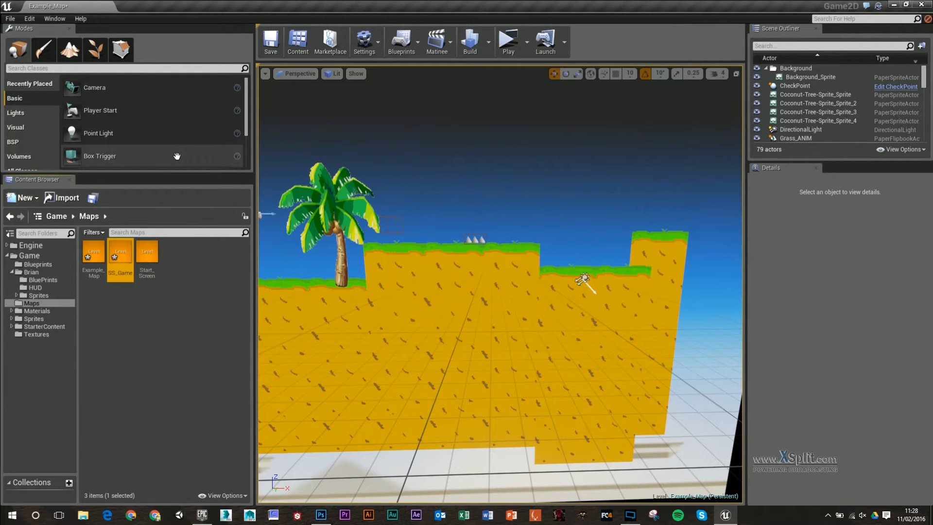
pyautogui.doubleClick(122, 263)
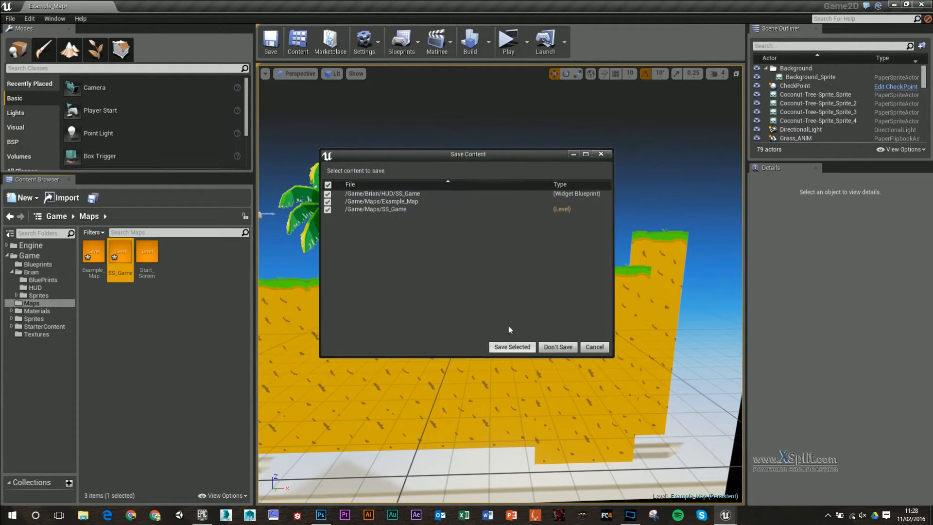
pyautogui.click(512, 346)
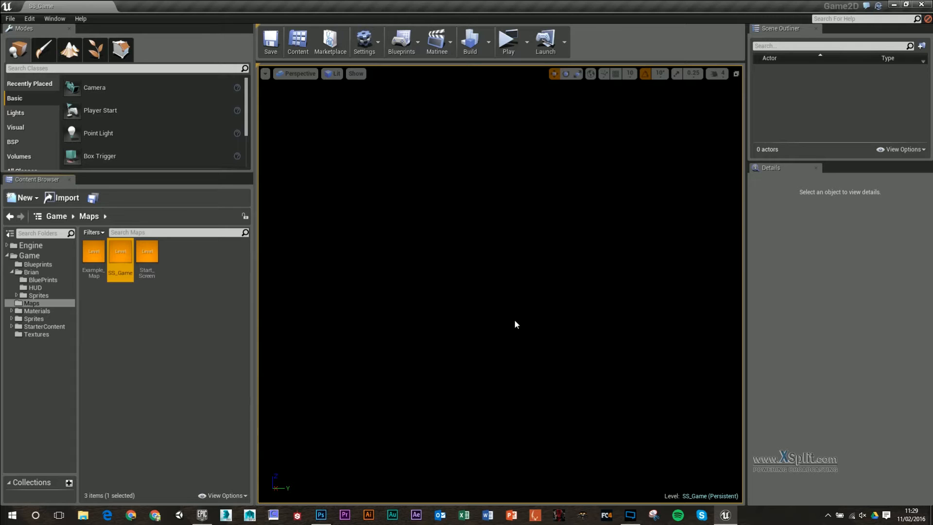
# Open the SS_Game widget from the HUD folder and place an Image on its canvas.
pyautogui.click(48, 286)
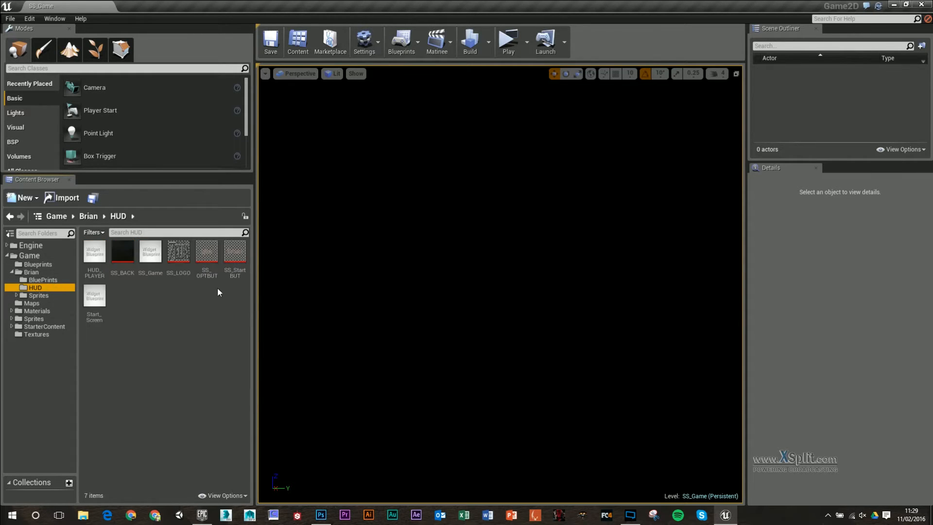
pyautogui.click(150, 252)
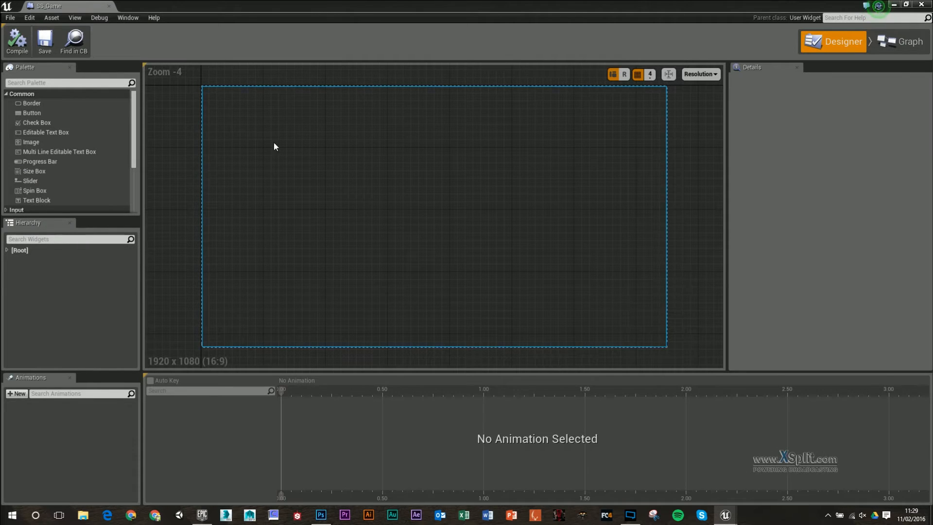
pyautogui.click(28, 142)
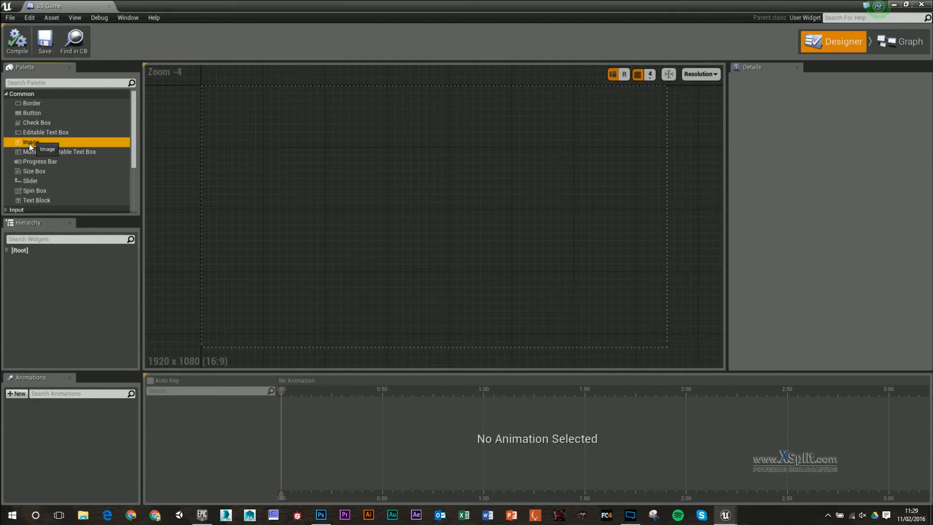
pyautogui.moveTo(97, 146); pyautogui.dragTo(357, 177)
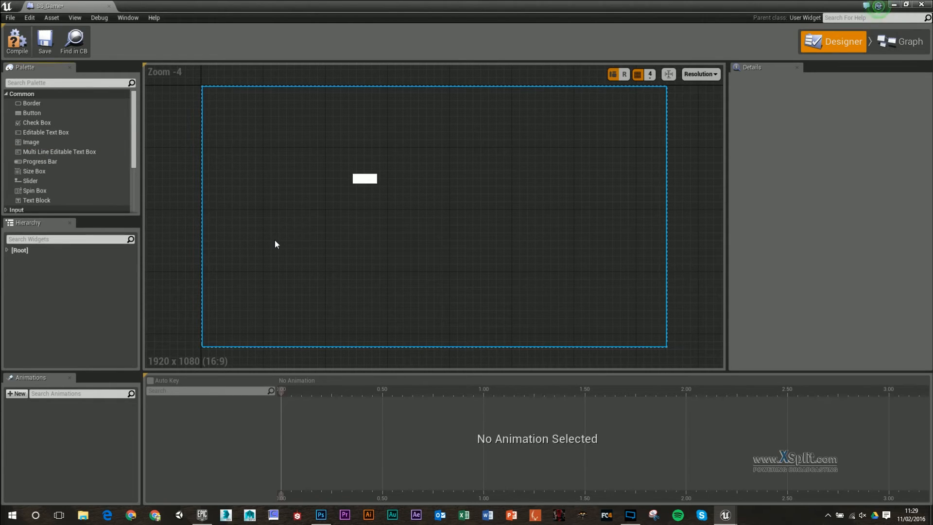
# Rename the image under the widget's canvas panel as Background.
pyautogui.click(7, 250)
pyautogui.click(26, 249)
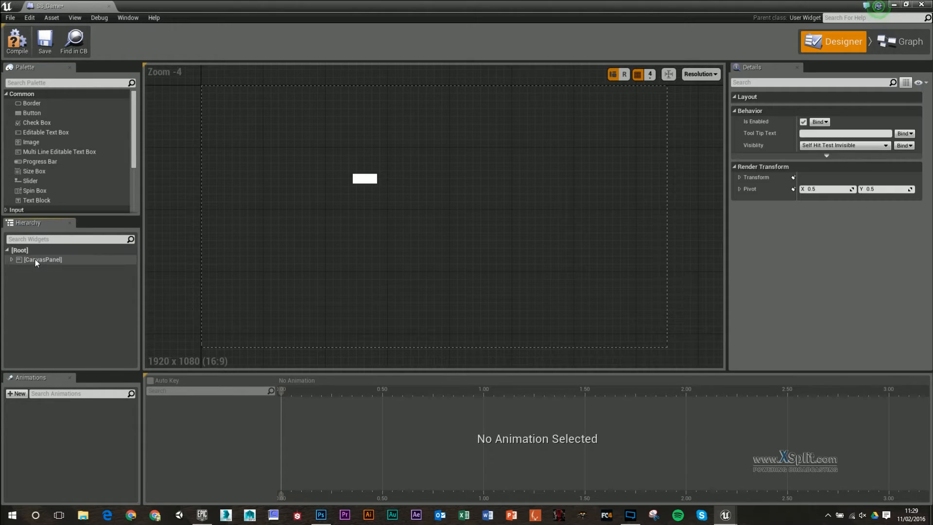
pyautogui.doubleClick(8, 260)
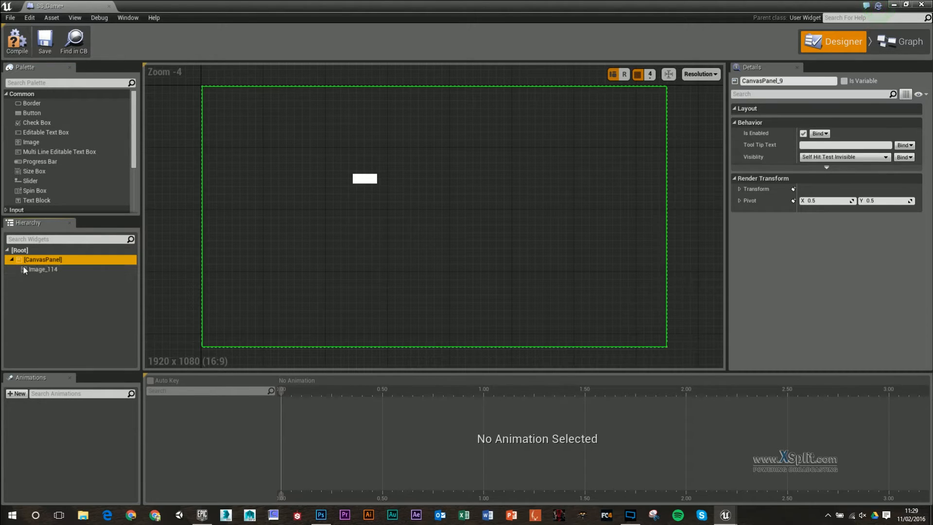
pyautogui.click(50, 269)
pyautogui.click(777, 80)
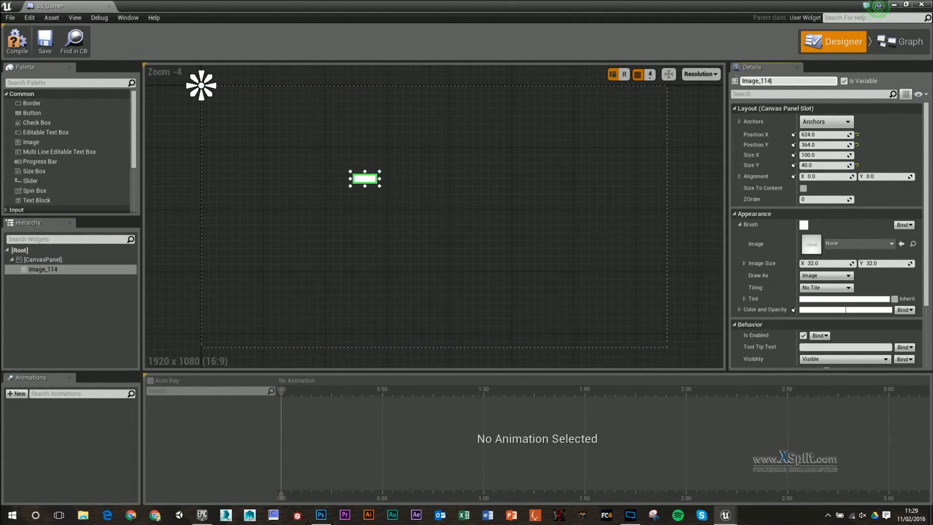
pyautogui.write('Back')
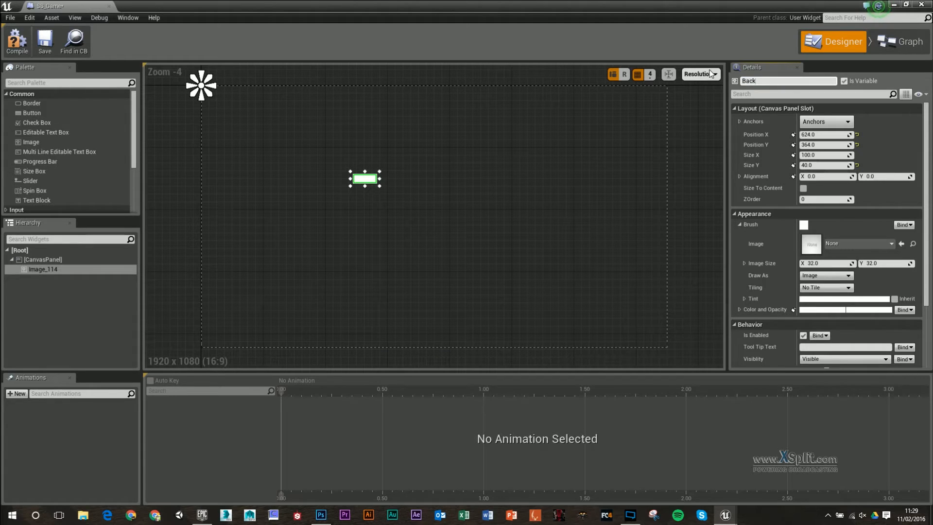
pyautogui.write('groun')
pyautogui.write('d')
pyautogui.press('Return')
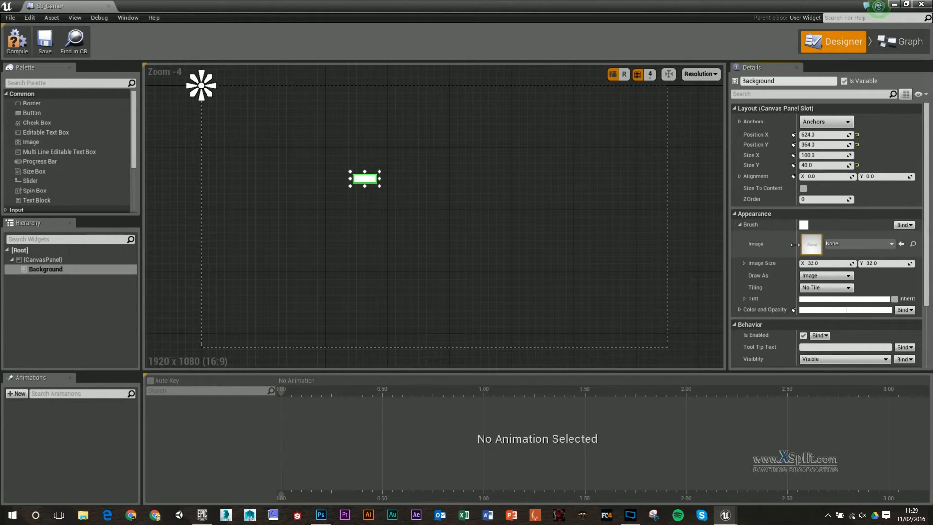
# Assign the SS_BACK texture as the brush image of the Background widget.
pyautogui.click(739, 223)
pyautogui.click(739, 224)
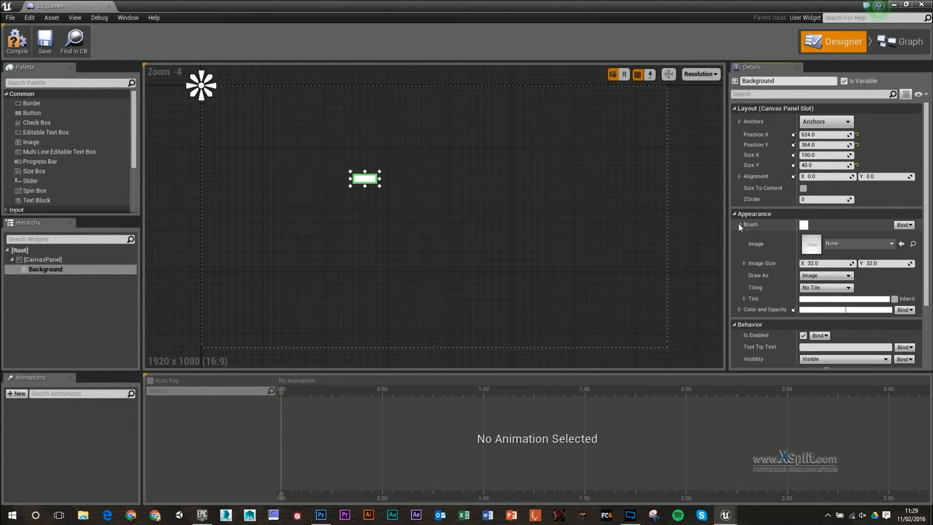
pyautogui.click(849, 245)
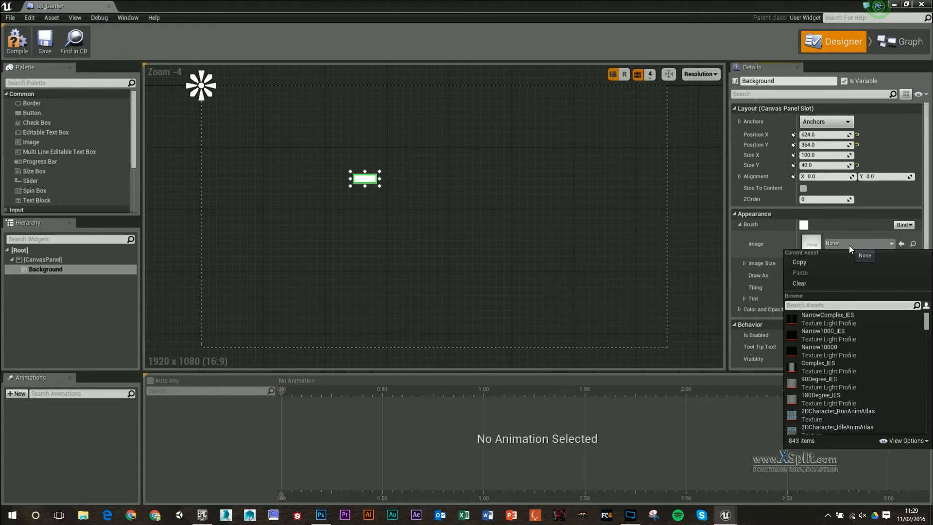
pyautogui.write('SS_Back')
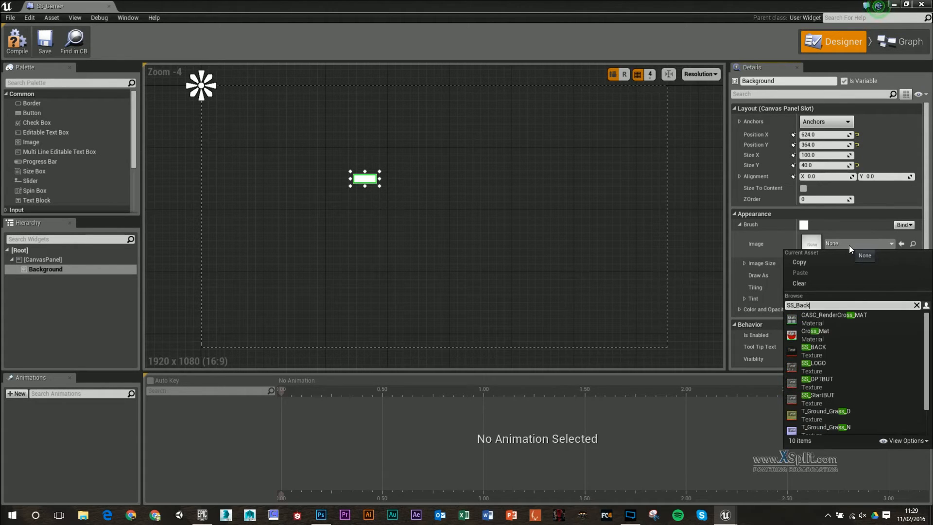
pyautogui.click(831, 320)
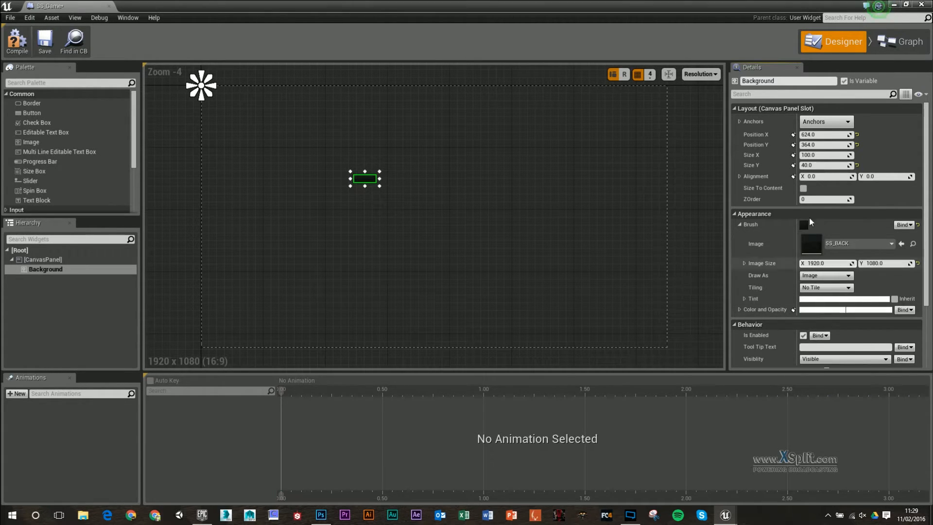
# Size the Background image to its content, align it roughly over the canvas, and choose the 1080i, 1080p (HDTV, Blu-ray) preview resolution.
pyautogui.click(804, 189)
pyautogui.moveTo(551, 234); pyautogui.dragTo(399, 179)
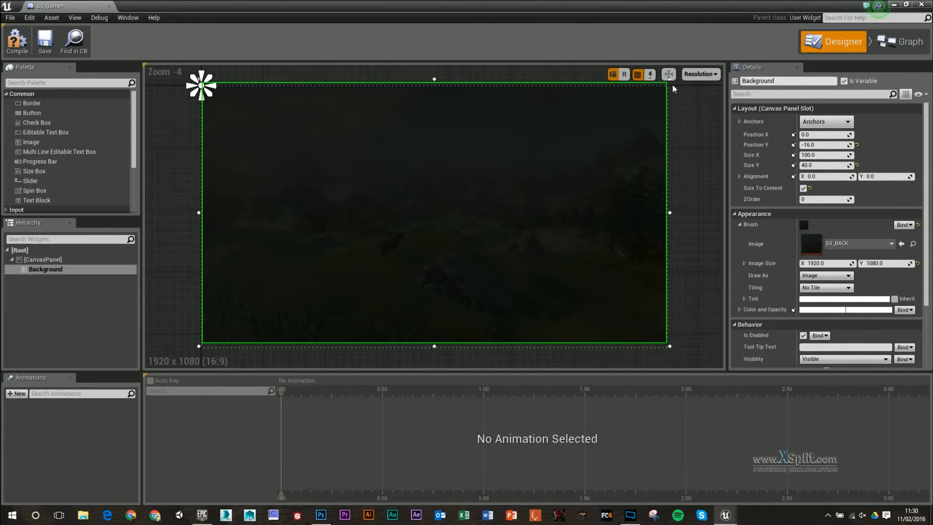
pyautogui.click(701, 74)
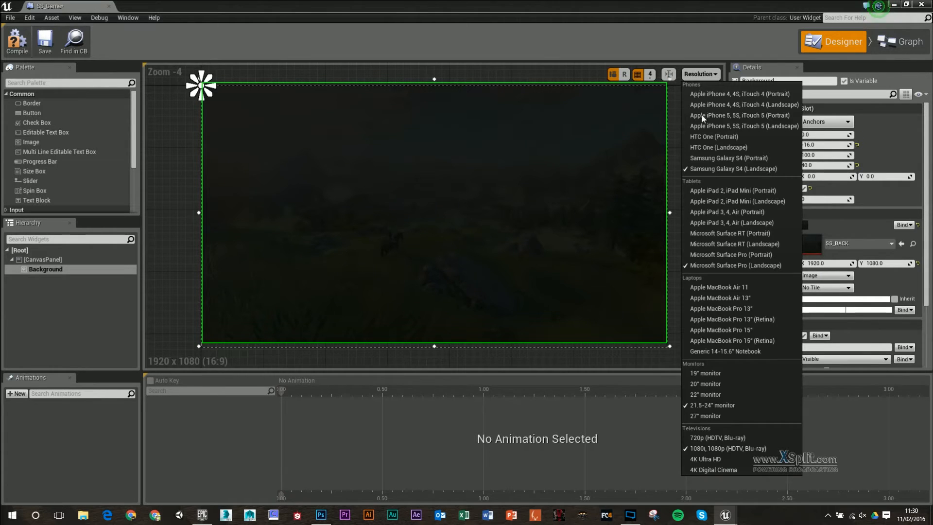
pyautogui.click(714, 449)
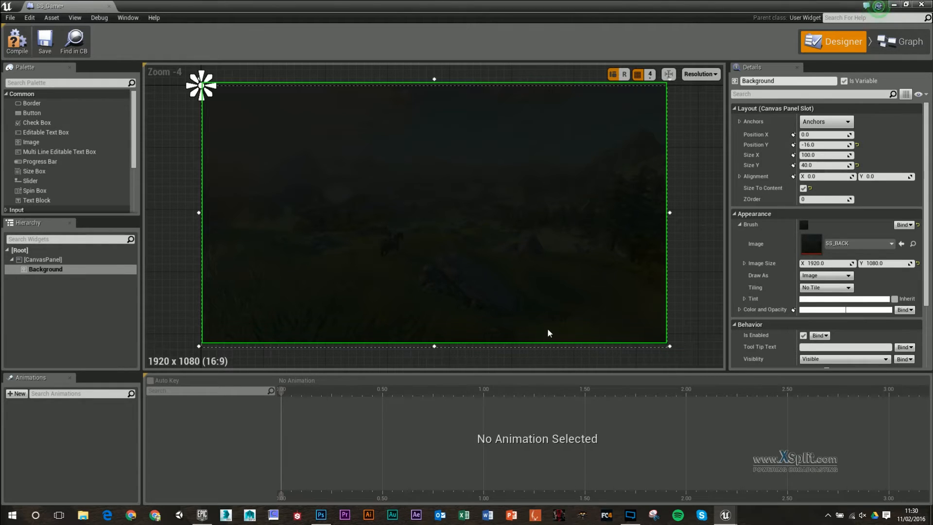
# Set the Background image's Position X and Position Y to 0.
pyautogui.click(819, 134)
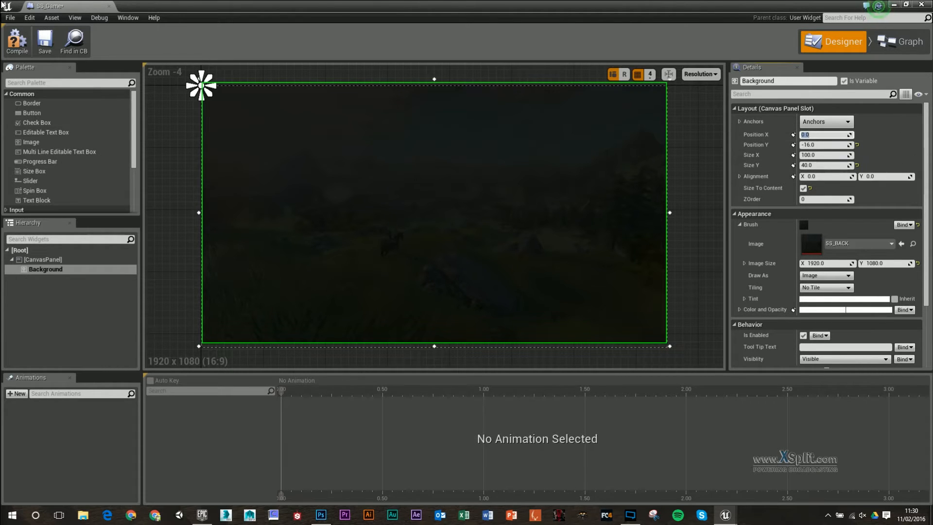
pyautogui.write('0')
pyautogui.press('Tab')
pyautogui.press('Tab')
pyautogui.write('0')
pyautogui.press('Tab')
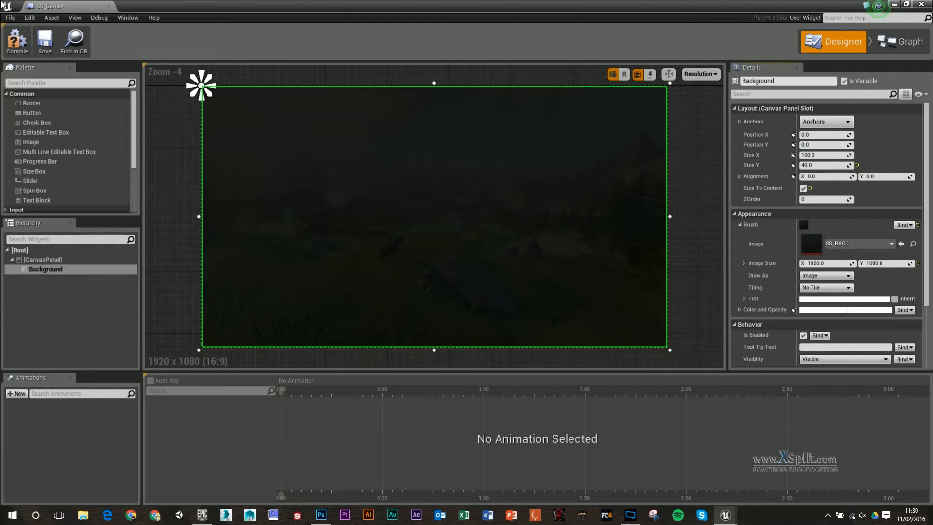
# Set the Background image's Size X and Size Y to 0.
pyautogui.press('Tab')
pyautogui.write('0')
pyautogui.press('Tab')
pyautogui.press('Tab')
pyautogui.write('0')
pyautogui.press('Tab')
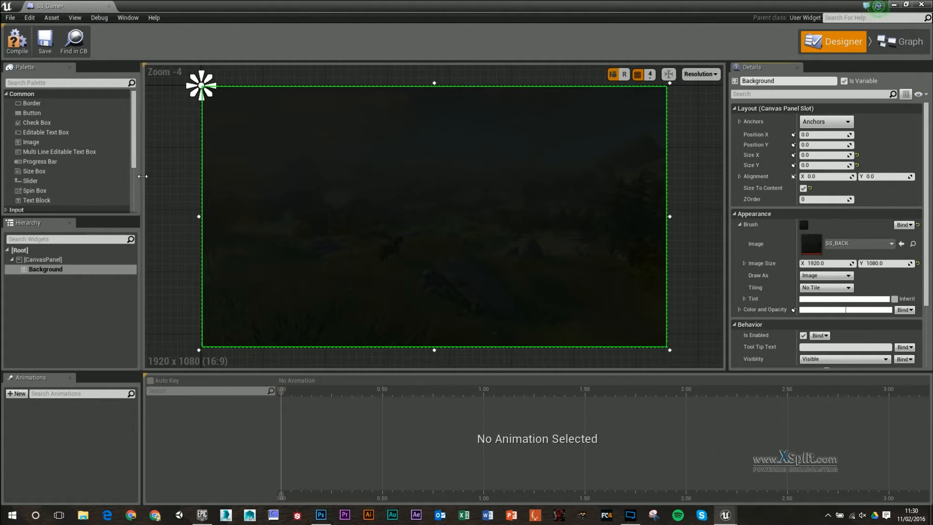
# Add a second Image under the canvas panel and rename it Logo.
pyautogui.moveTo(39, 143); pyautogui.dragTo(339, 184)
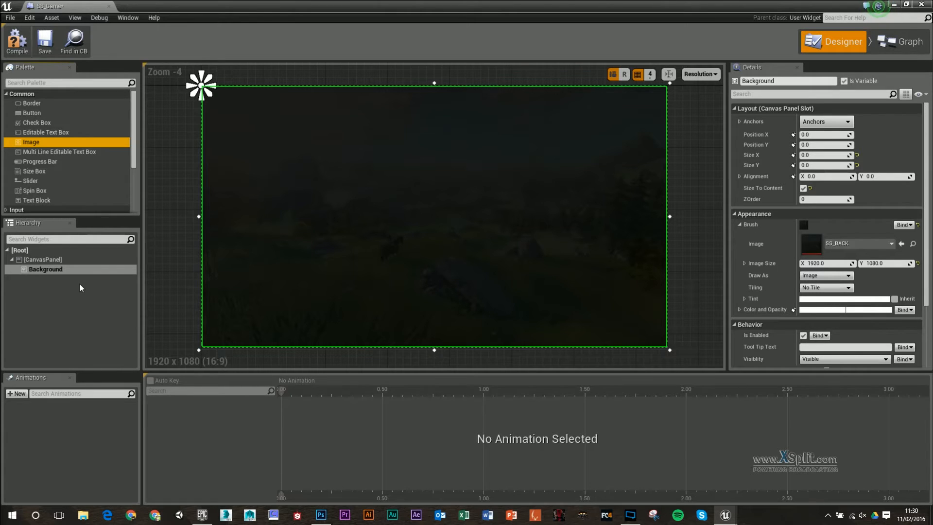
pyautogui.click(43, 260)
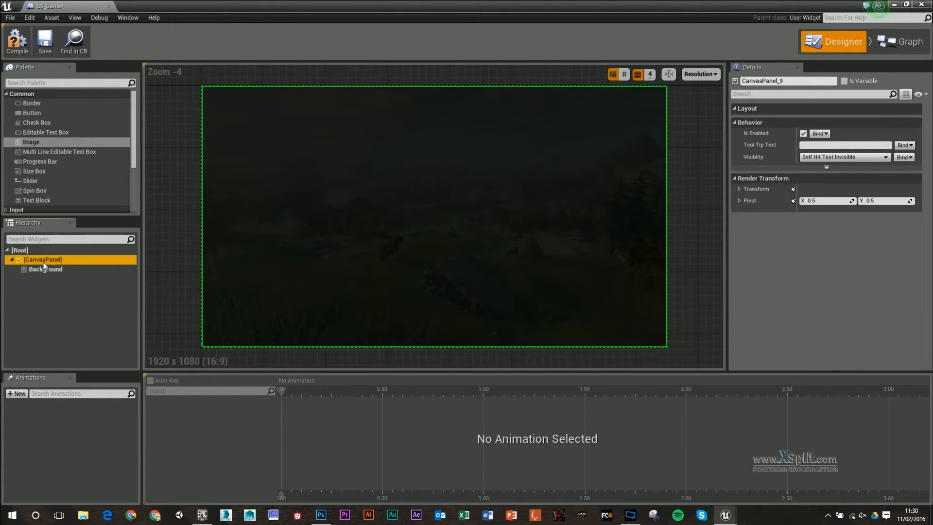
pyautogui.click(45, 270)
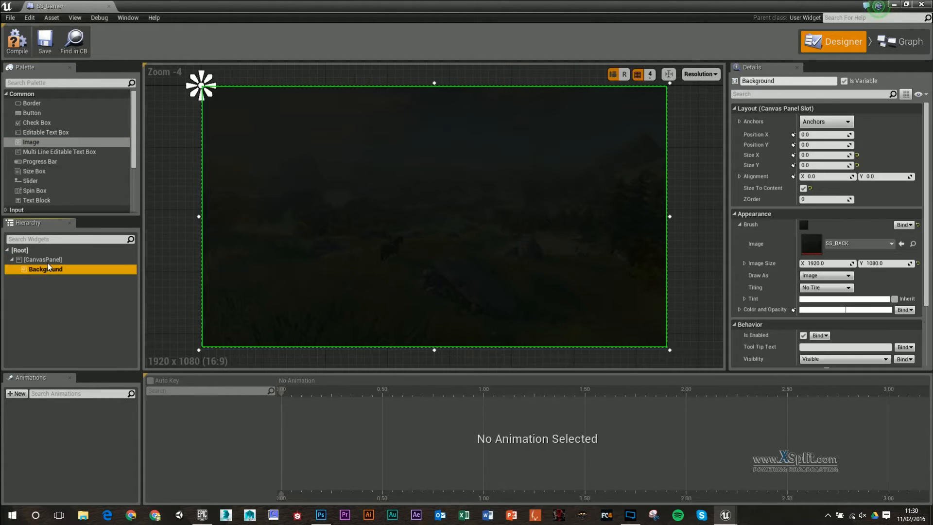
pyautogui.moveTo(48, 145); pyautogui.dragTo(55, 261)
pyautogui.click(46, 279)
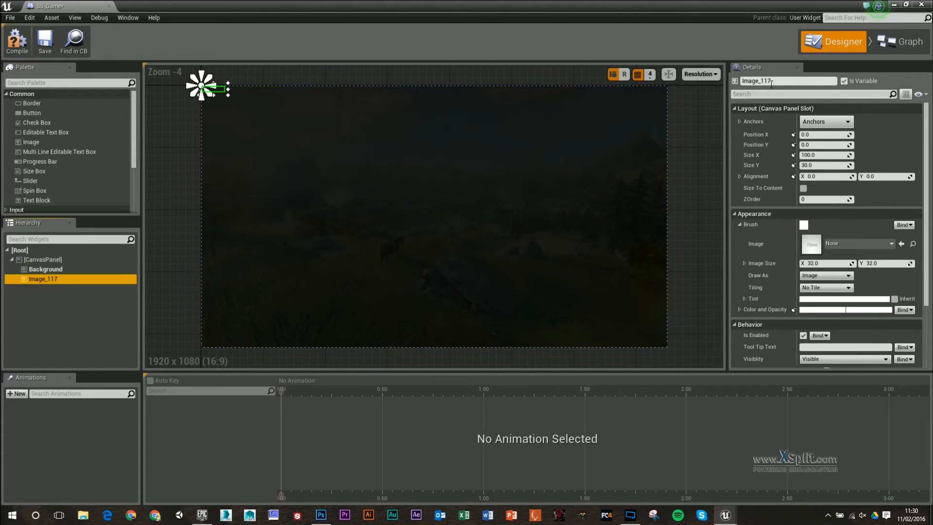
pyautogui.write('Logo')
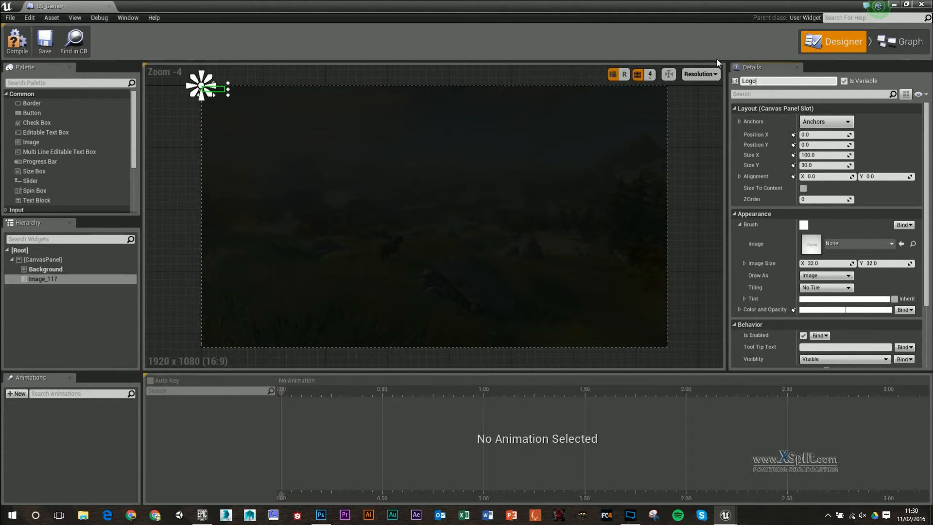
pyautogui.press('Return')
# Set the Logo image's ZOrder to 1 and move it to about X 856, Y 352 on the canvas.
pyautogui.scroll(4, 206, 74)
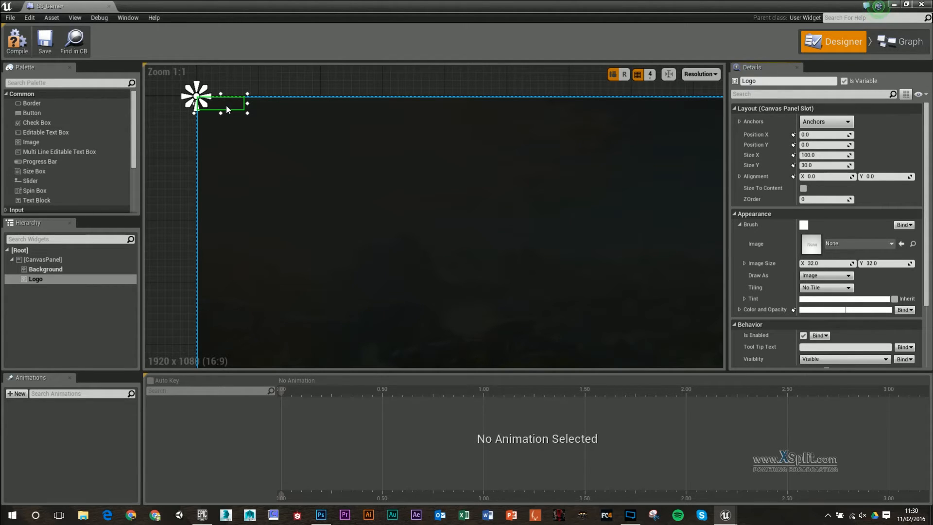
pyautogui.click(821, 199)
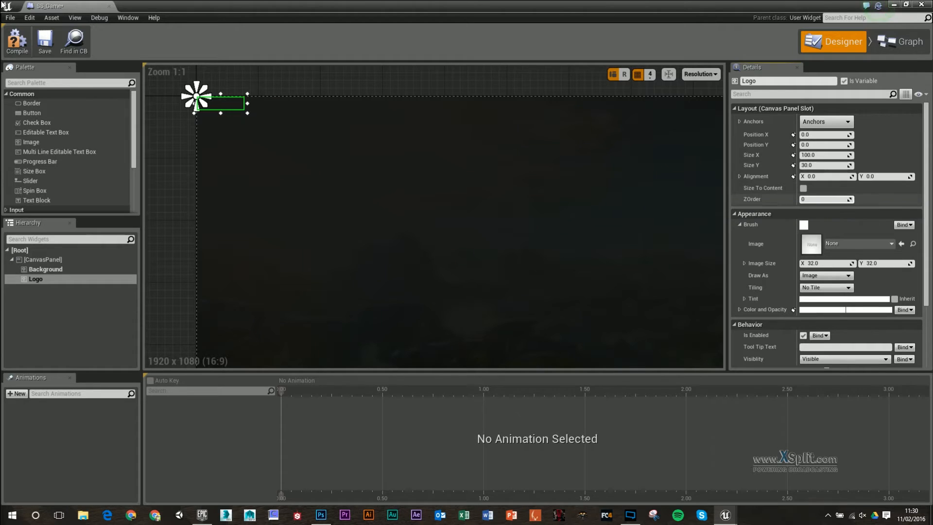
pyautogui.click(35, 269)
pyautogui.click(57, 277)
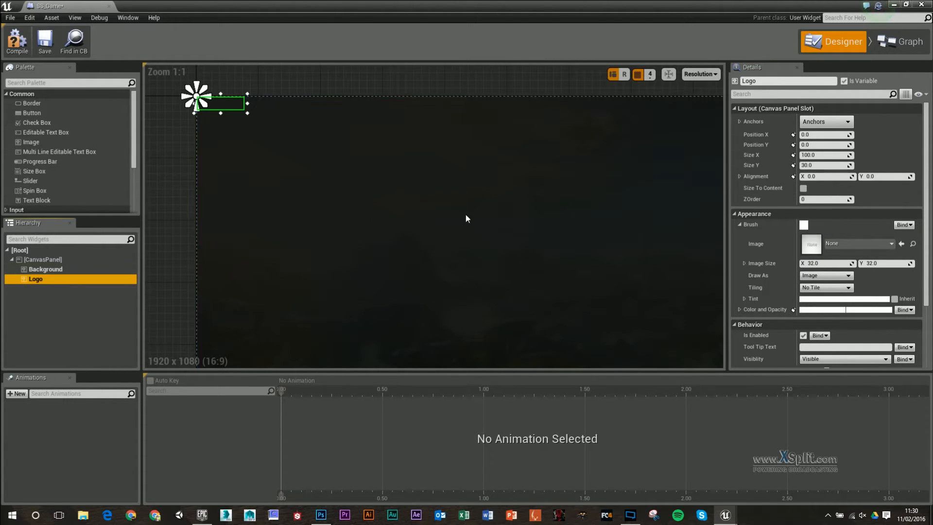
pyautogui.click(821, 199)
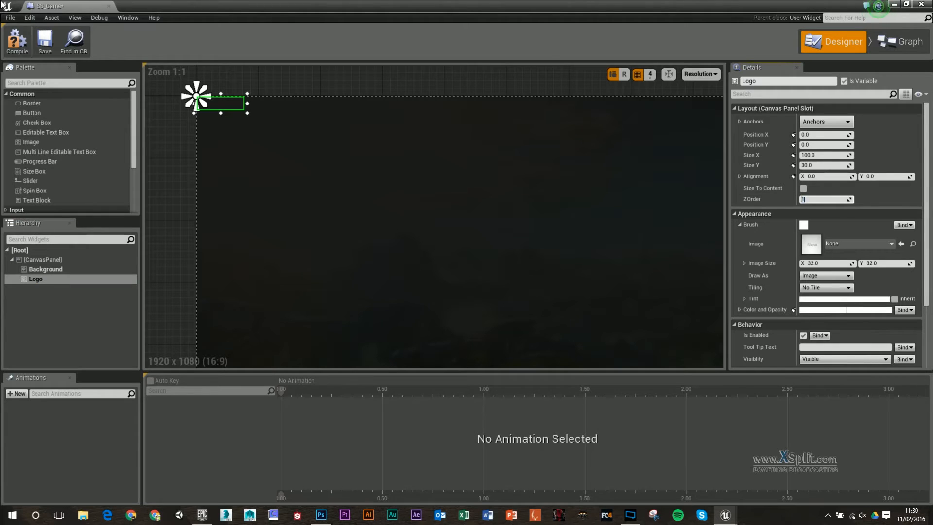
pyautogui.moveTo(220, 105); pyautogui.dragTo(636, 276)
pyautogui.scroll(-8, 631, 272)
pyautogui.moveTo(654, 270); pyautogui.dragTo(477, 180, button='right')
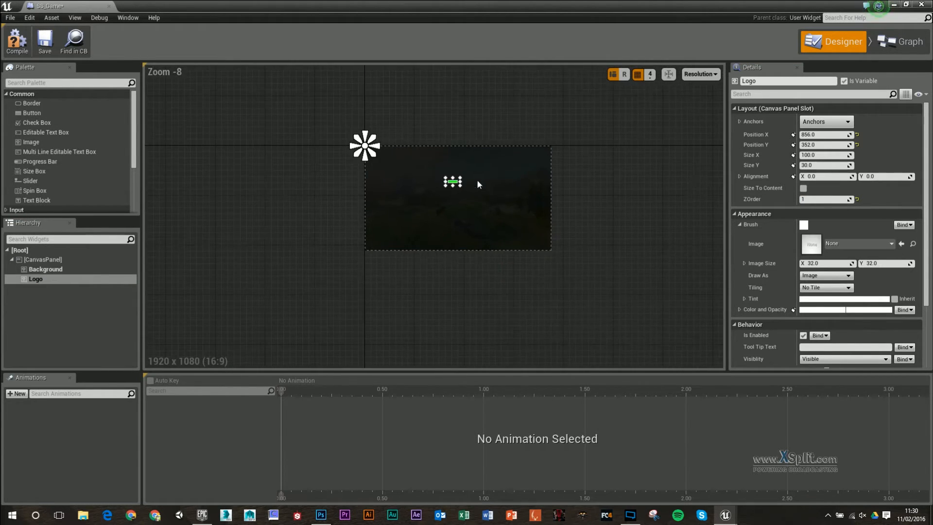
# Assign the SS_LOGO texture as the brush image of the Logo widget.
pyautogui.scroll(4, 477, 179)
pyautogui.click(836, 245)
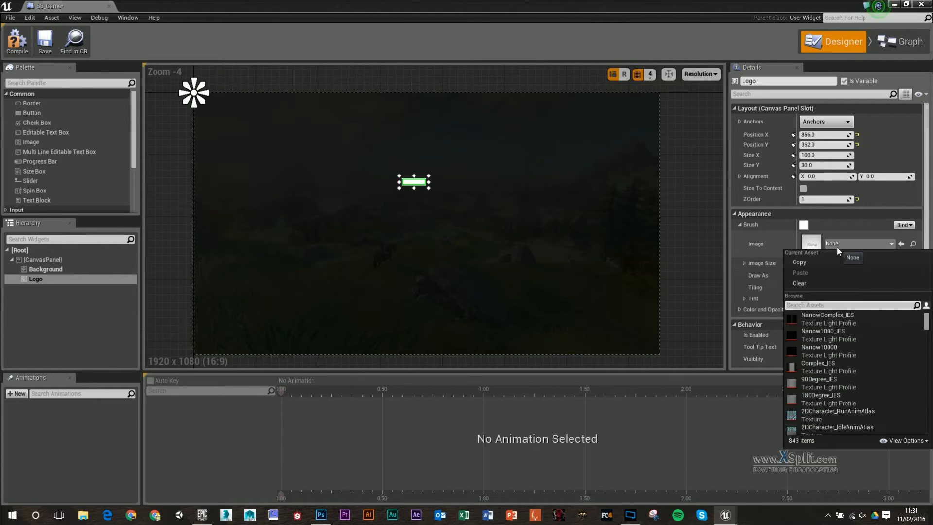
pyautogui.write('SS_Logo')
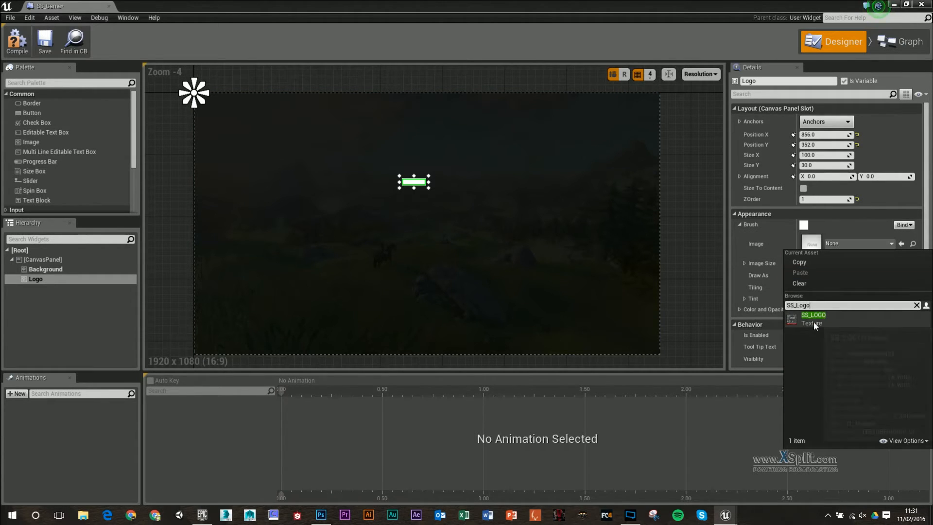
pyautogui.click(813, 319)
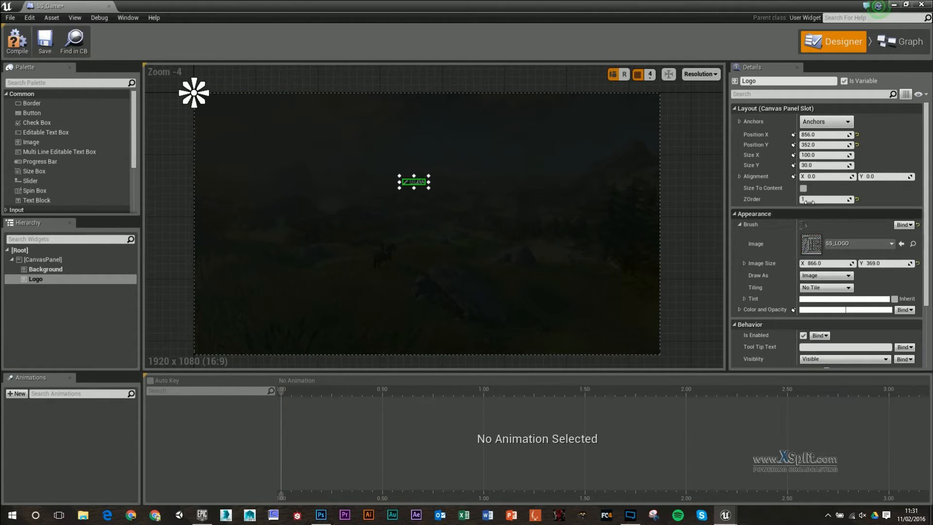
# Size the Logo image to its content and move it to about X 84, Y 388 over the background.
pyautogui.click(804, 188)
pyautogui.moveTo(485, 186); pyautogui.dragTo(301, 202)
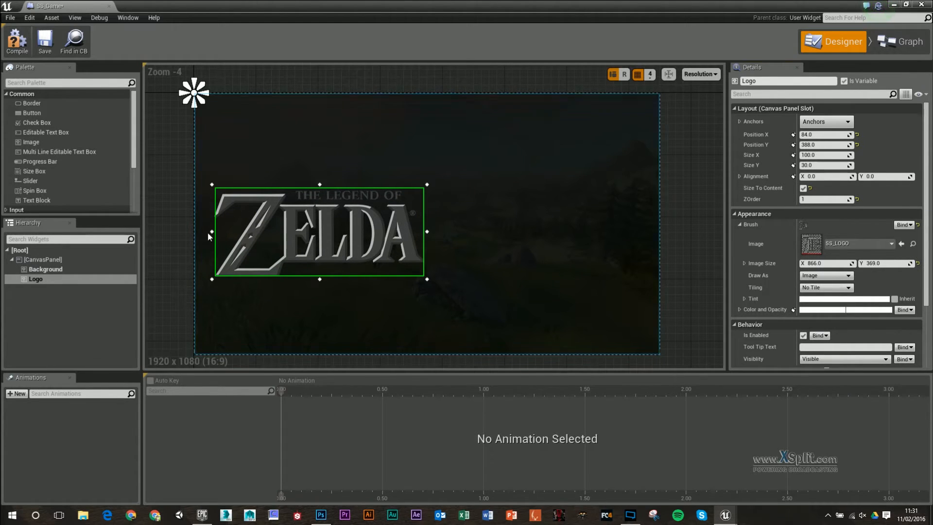
# Spread the anchors of both the Background and Logo images to the four corners of the canvas.
pyautogui.click(55, 269)
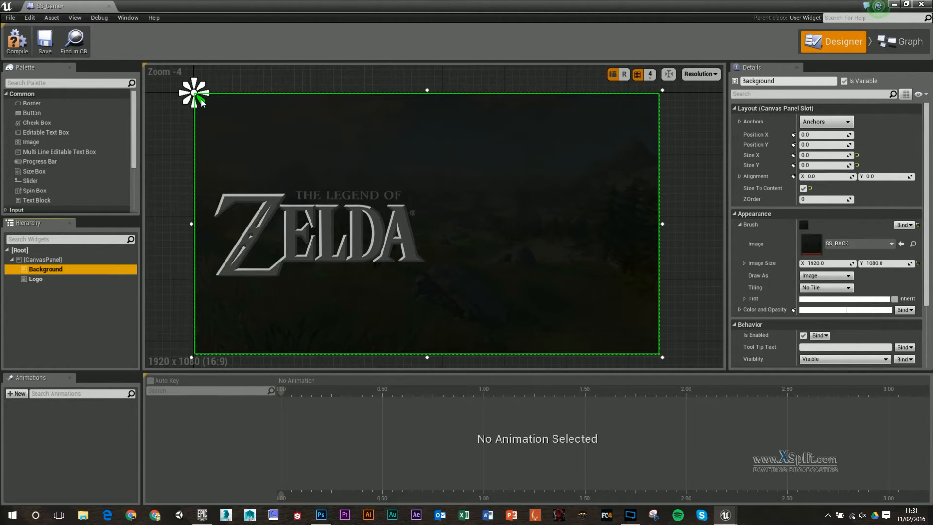
pyautogui.moveTo(201, 102); pyautogui.dragTo(719, 403)
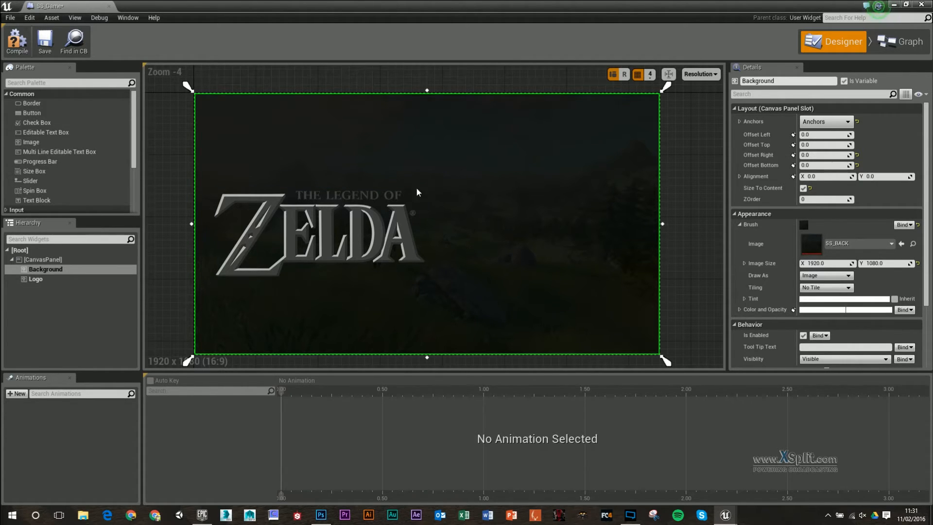
pyautogui.click(58, 279)
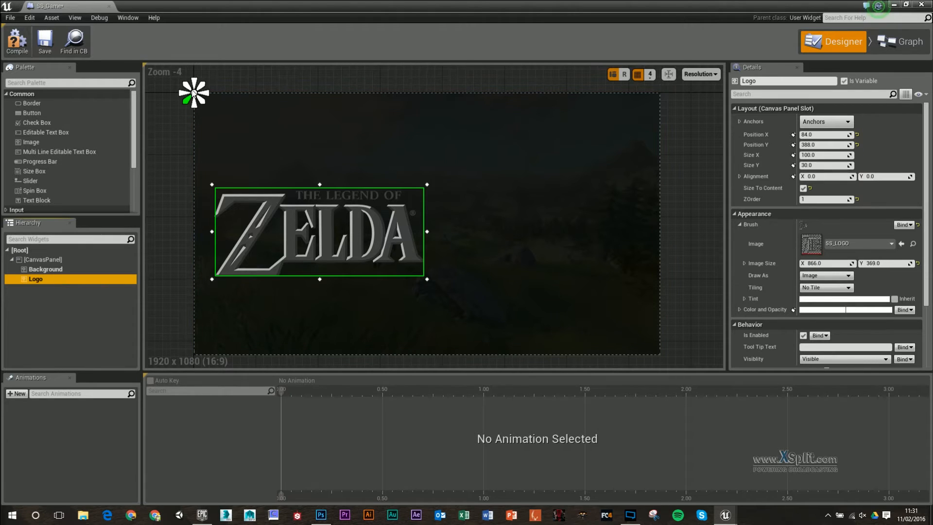
pyautogui.click(193, 90)
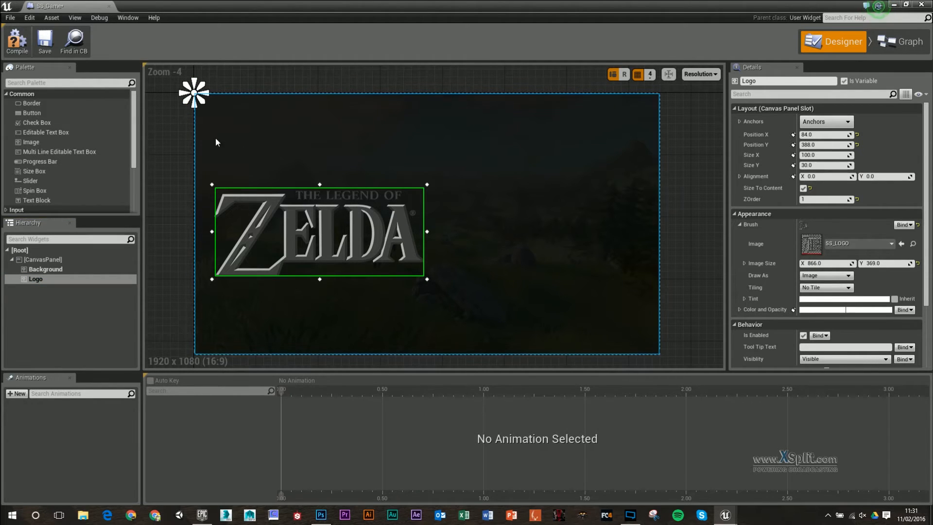
pyautogui.moveTo(201, 101); pyautogui.dragTo(340, 204)
pyautogui.moveTo(476, 299); pyautogui.dragTo(665, 360)
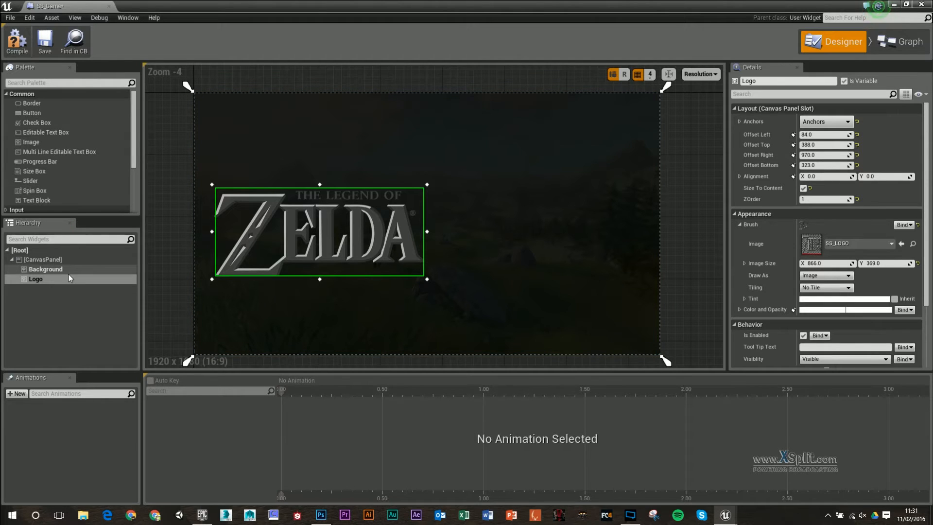
# Add a Button under the canvas panel and rename it Start_Button.
pyautogui.click(37, 116)
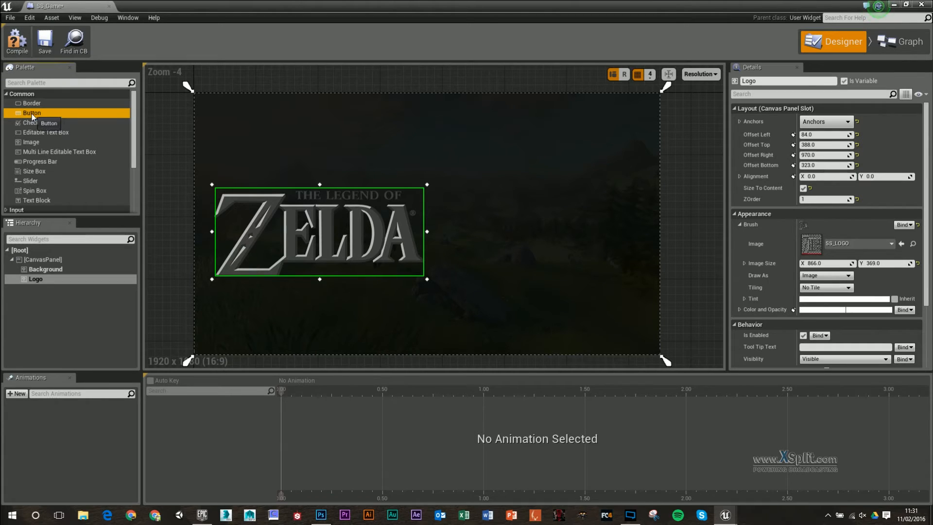
pyautogui.moveTo(37, 116); pyautogui.dragTo(51, 262)
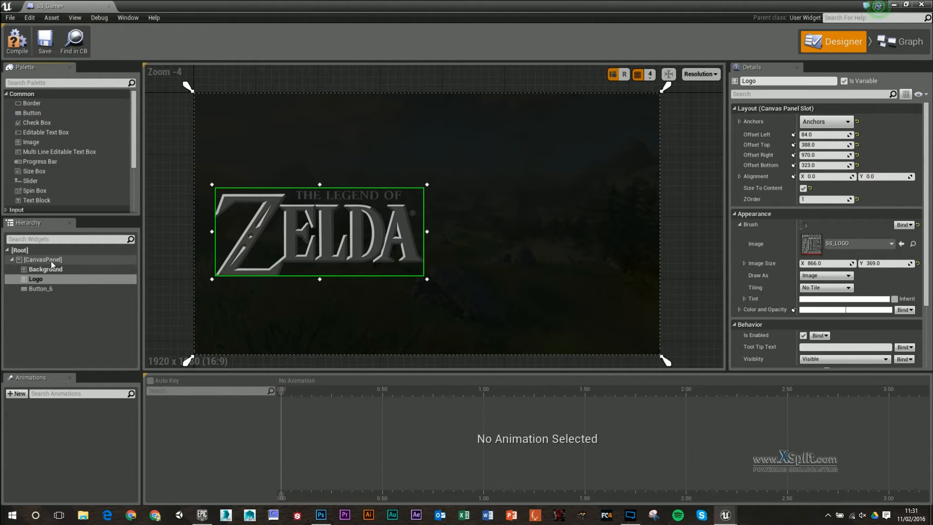
pyautogui.click(40, 288)
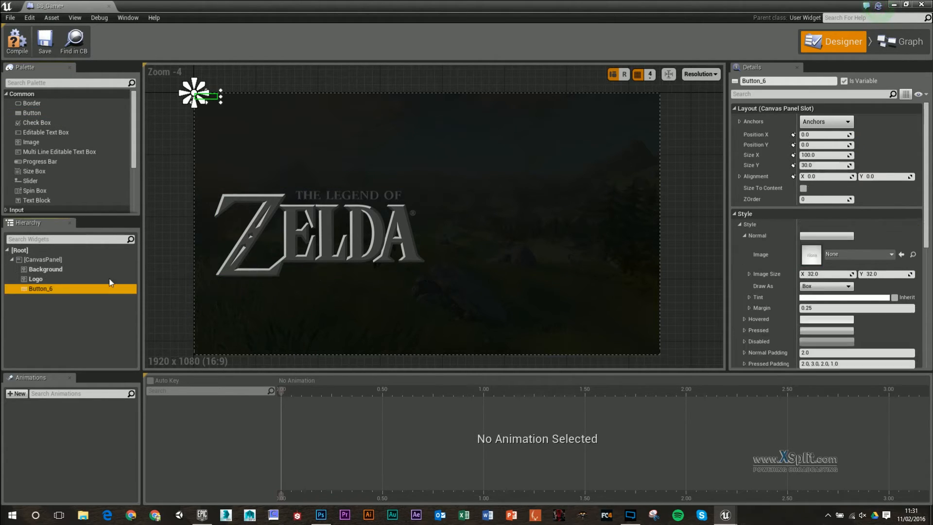
pyautogui.click(775, 81)
pyautogui.write('Start')
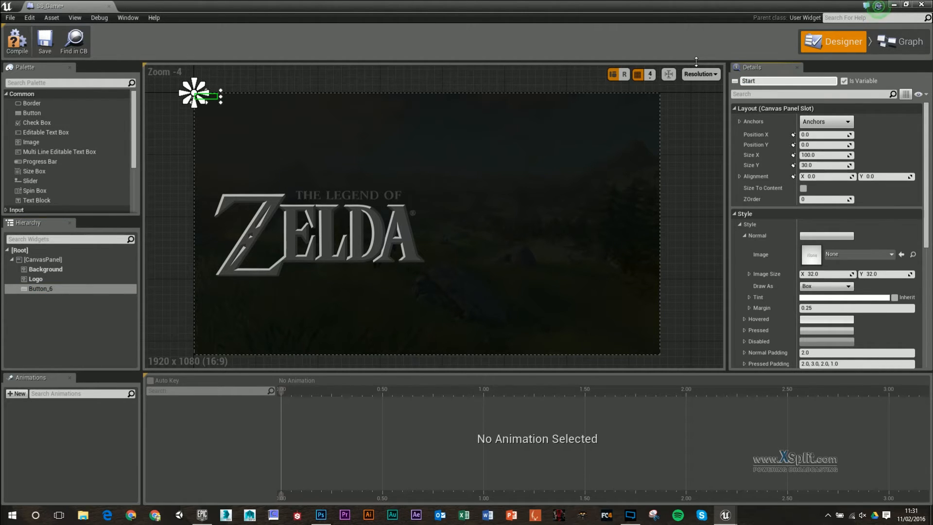
pyautogui.write('_Button')
pyautogui.press('Return')
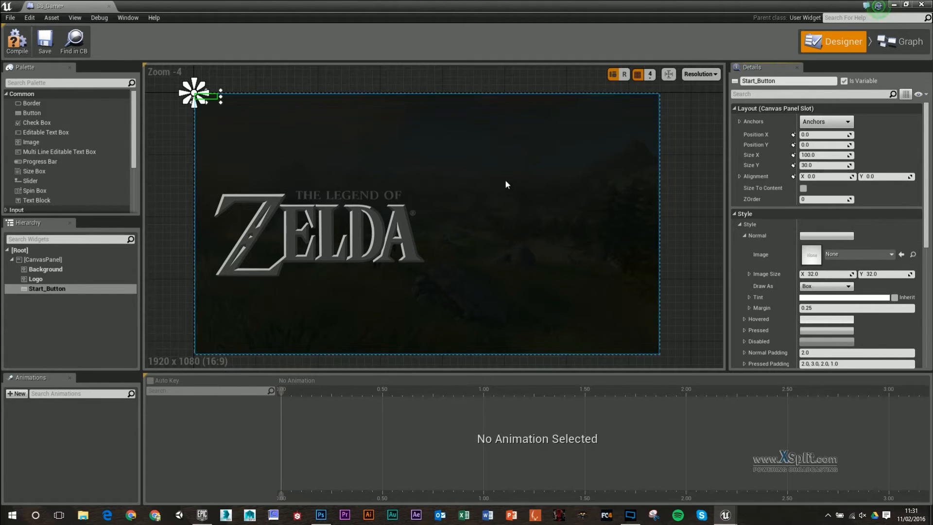
# Place Start_Button beside the logo at about X 1324, Y 560, with ZOrder 1 and sized to its content.
pyautogui.click(821, 199)
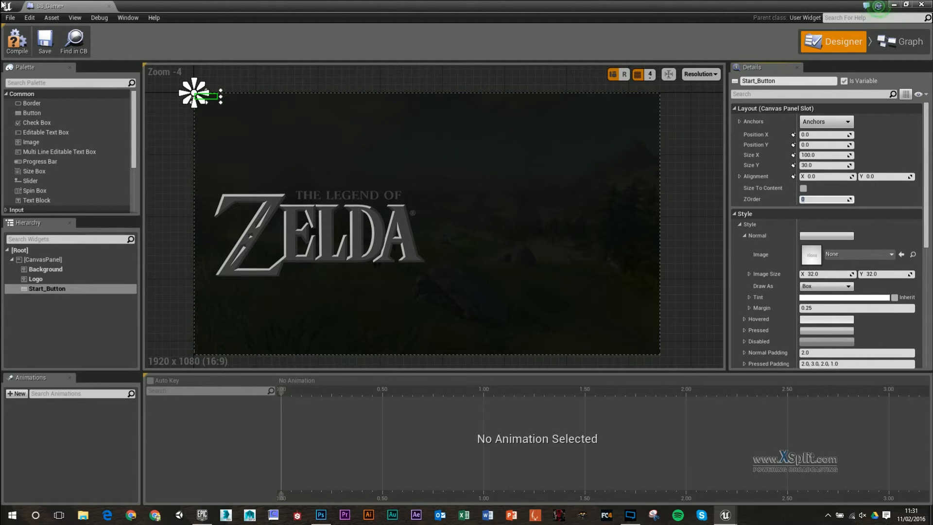
pyautogui.write('1')
pyautogui.moveTo(216, 96); pyautogui.dragTo(538, 232)
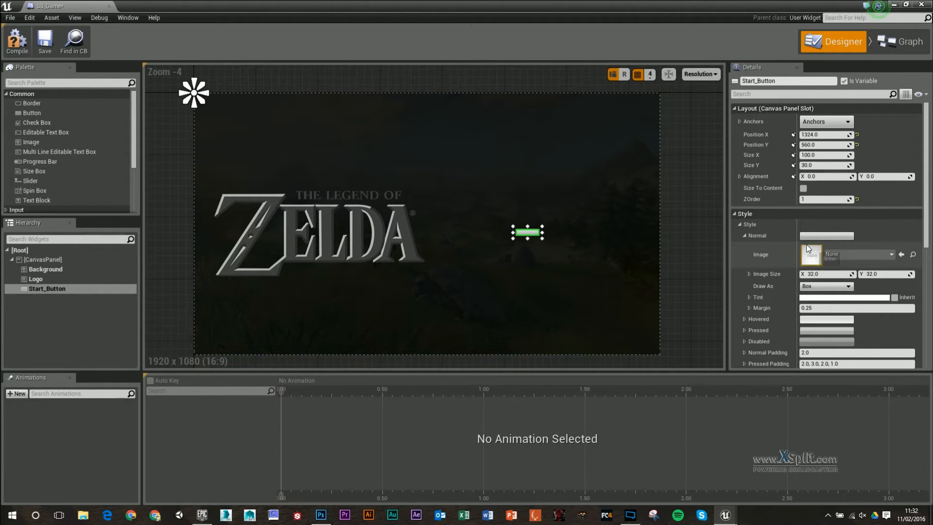
pyautogui.click(745, 235)
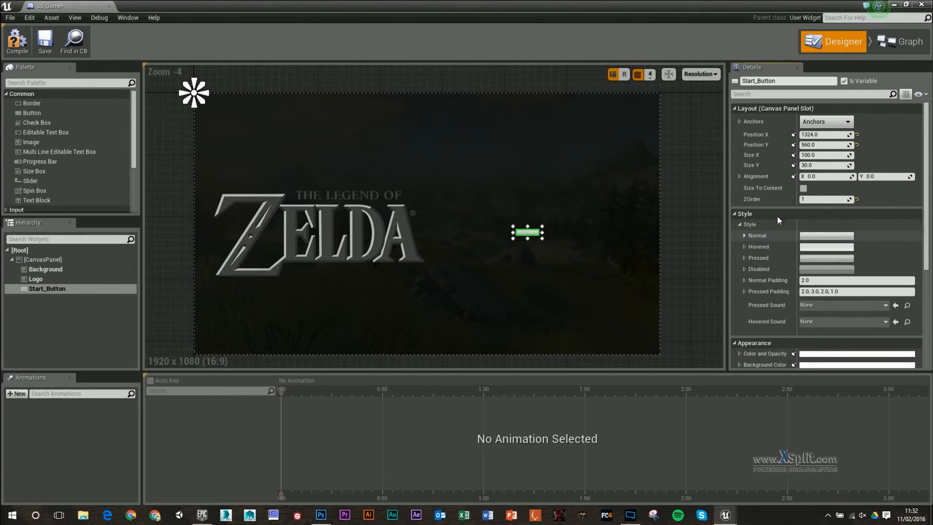
pyautogui.click(804, 188)
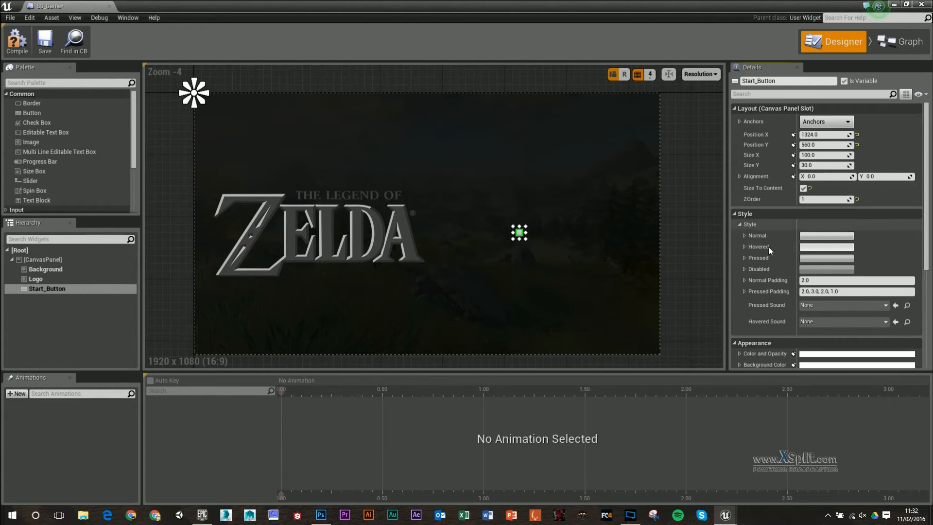
# Assign the SS_StartBUT texture as Start_Button's Normal image and move the button to about X 1268, Y 452.
pyautogui.click(743, 236)
pyautogui.click(838, 257)
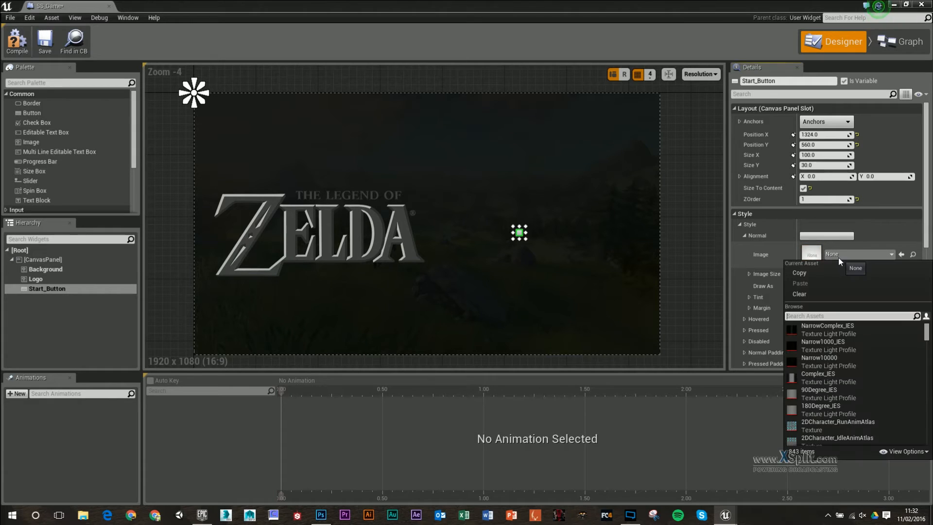
pyautogui.write('SS')
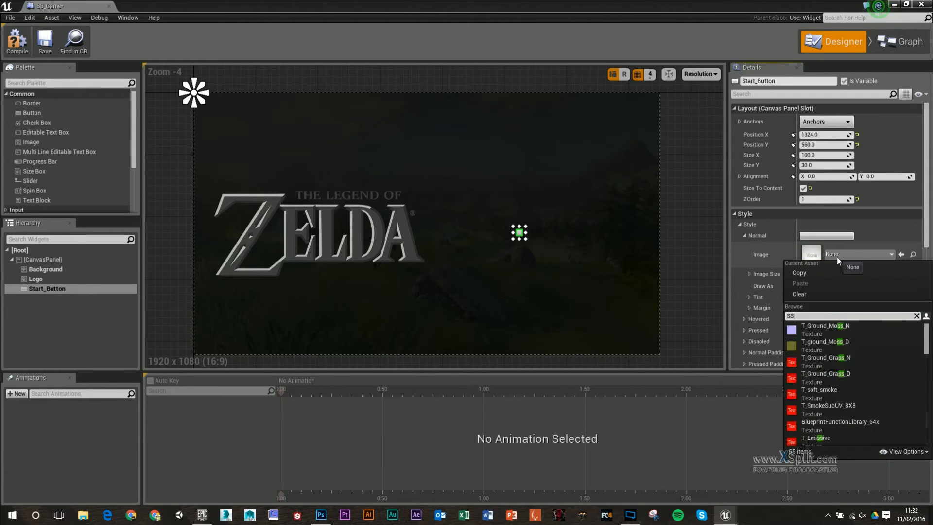
pyautogui.write('_Start')
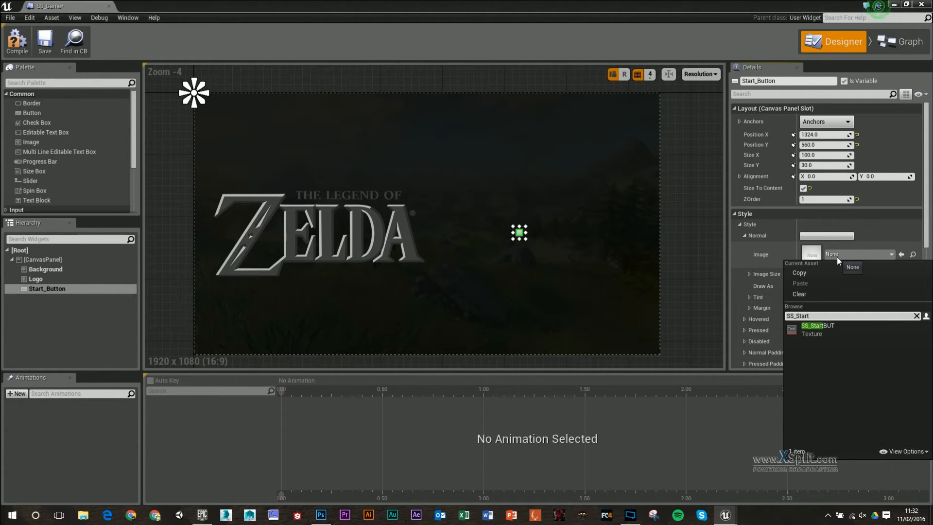
pyautogui.click(821, 326)
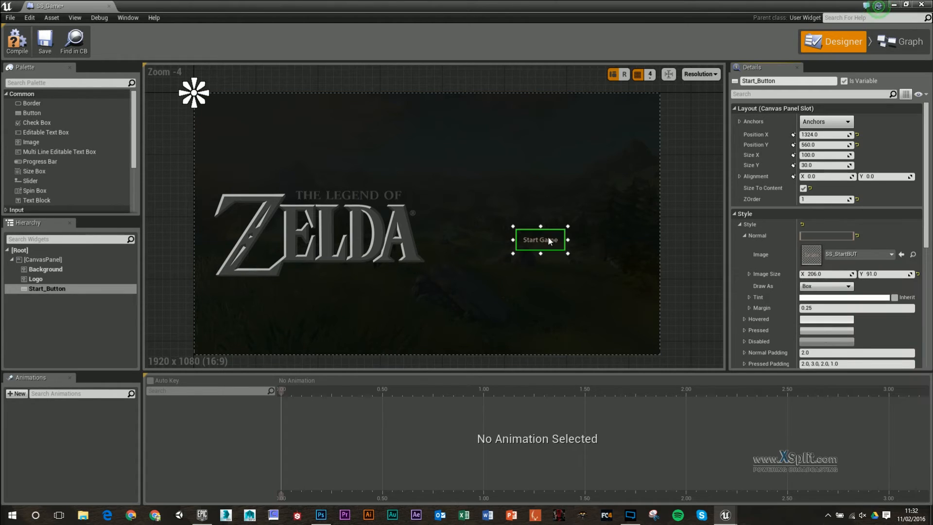
pyautogui.moveTo(547, 236); pyautogui.dragTo(535, 215)
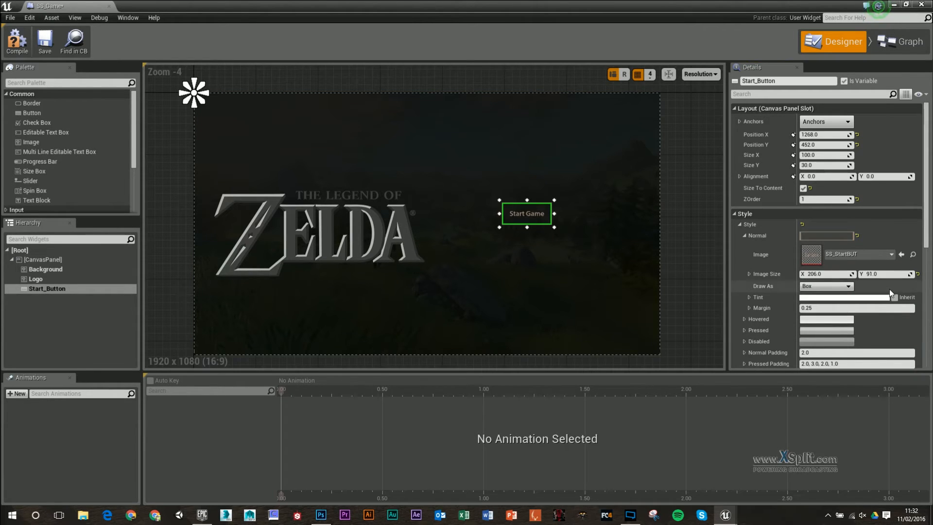
# Tint Start_Button's Normal style a very light grey and draw it as Image.
pyautogui.click(827, 300)
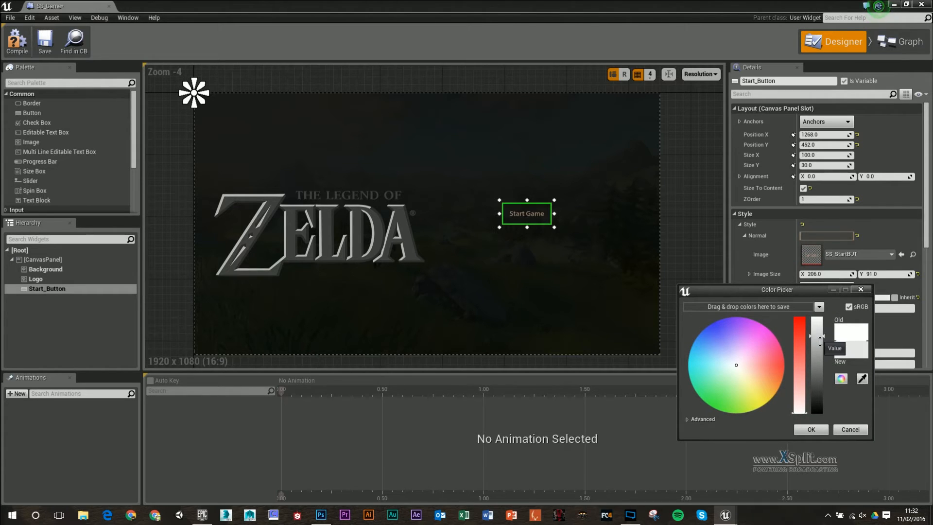
pyautogui.click(810, 429)
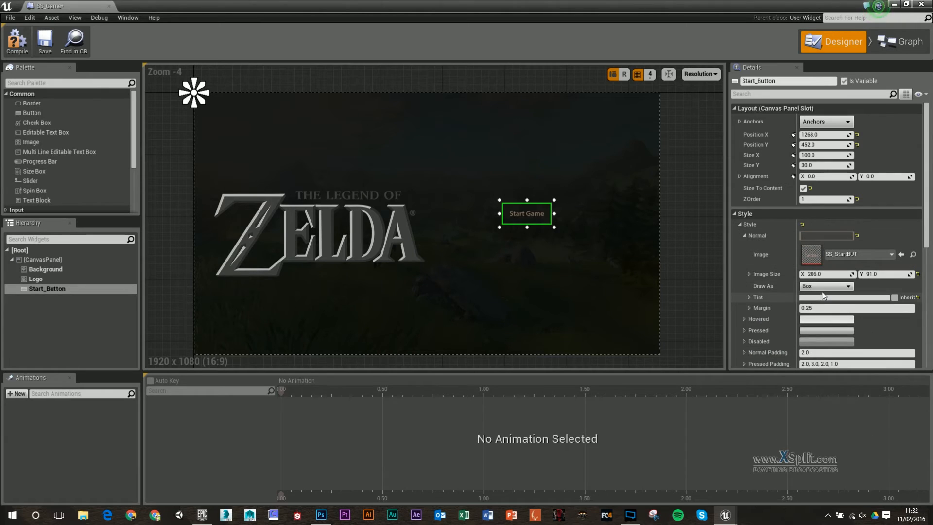
pyautogui.click(826, 286)
pyautogui.click(825, 313)
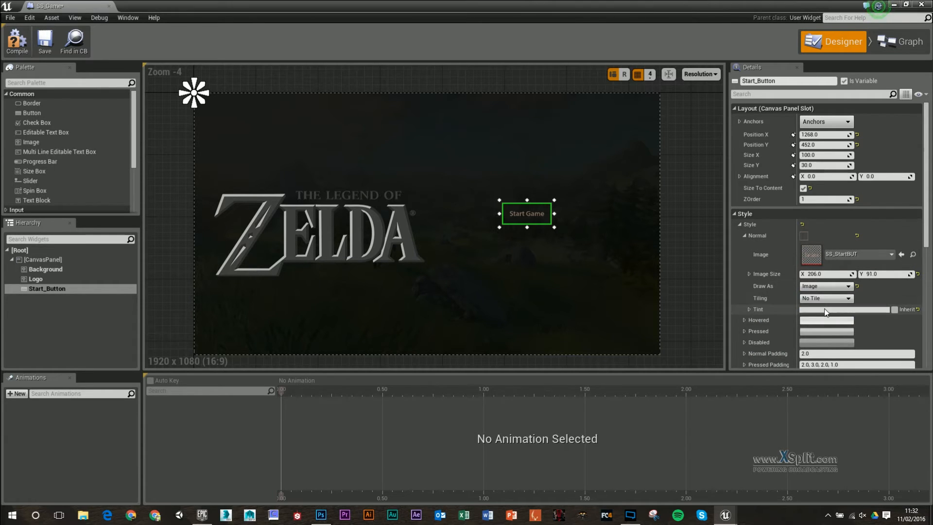
pyautogui.click(745, 236)
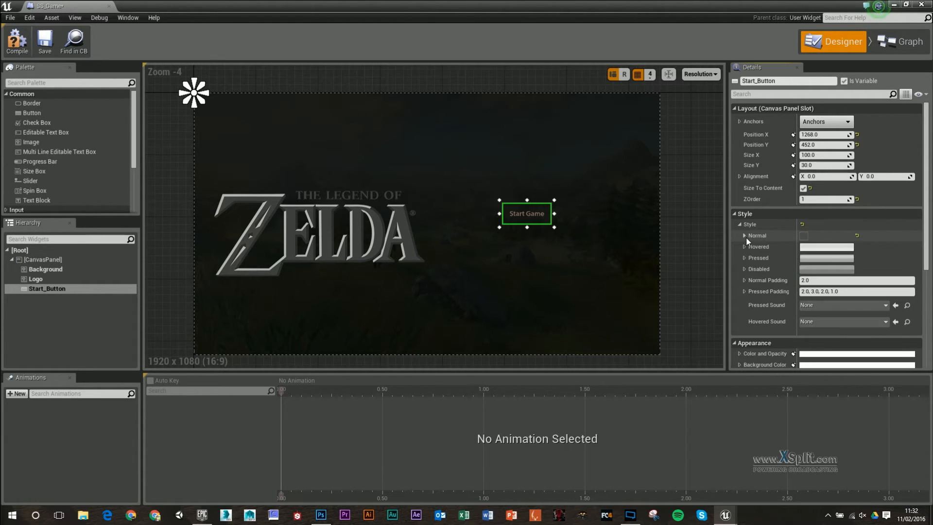
# Assign the SS_StartBUT texture to Start_Button's Hovered style and draw it as Image.
pyautogui.click(744, 247)
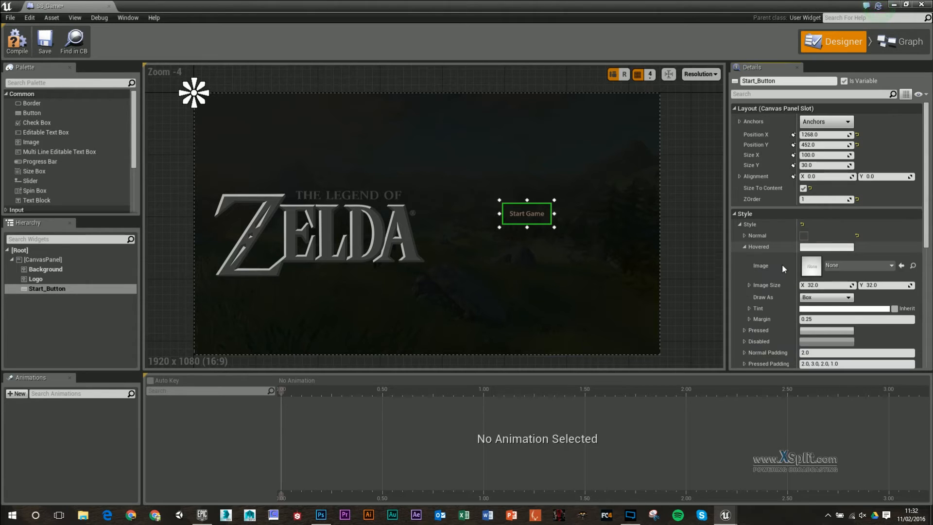
pyautogui.click(830, 266)
pyautogui.write('SS')
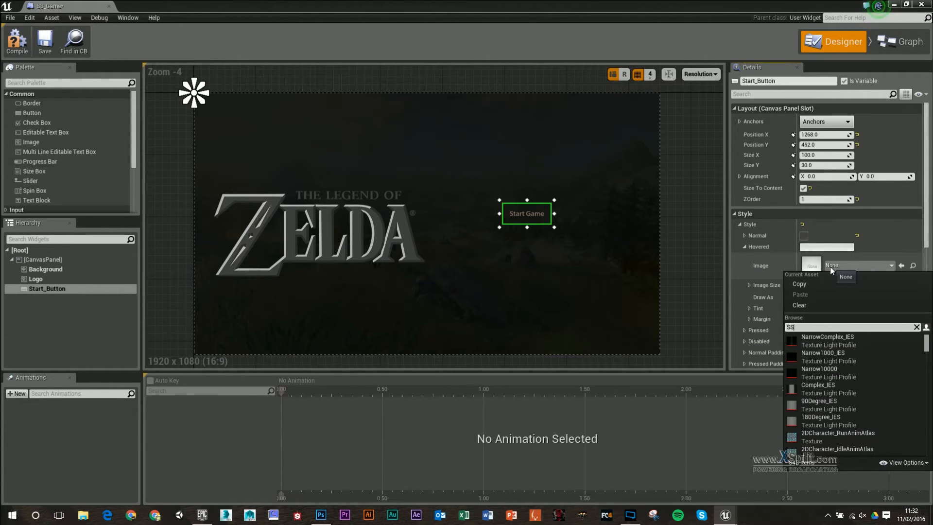
pyautogui.write('_Star')
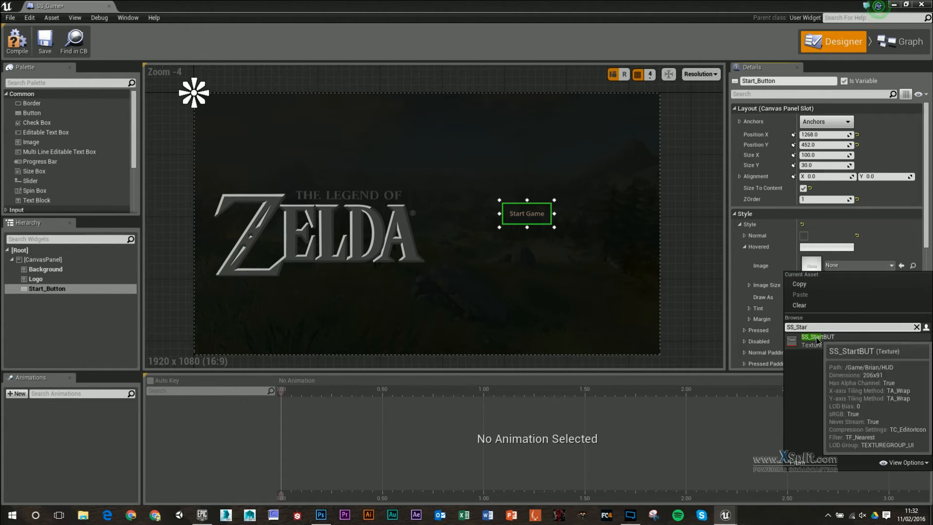
pyautogui.click(817, 339)
pyautogui.click(820, 309)
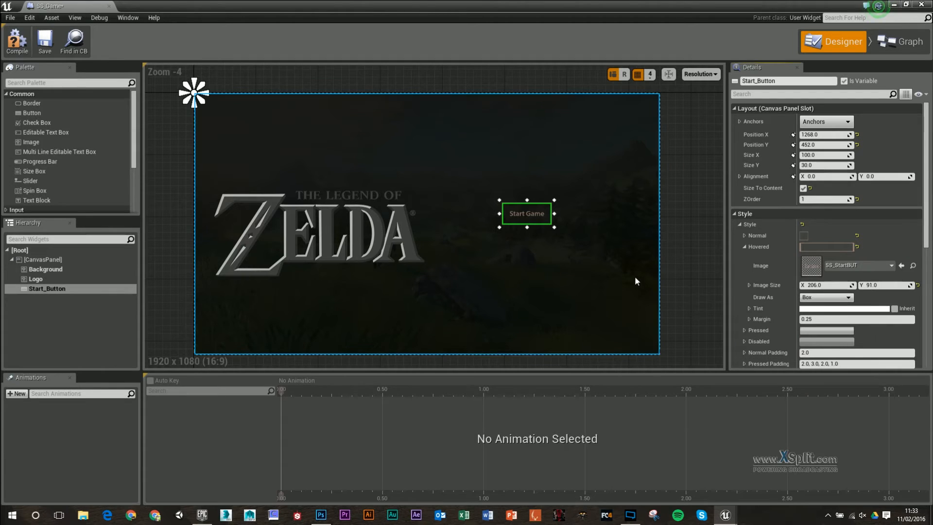
pyautogui.click(826, 297)
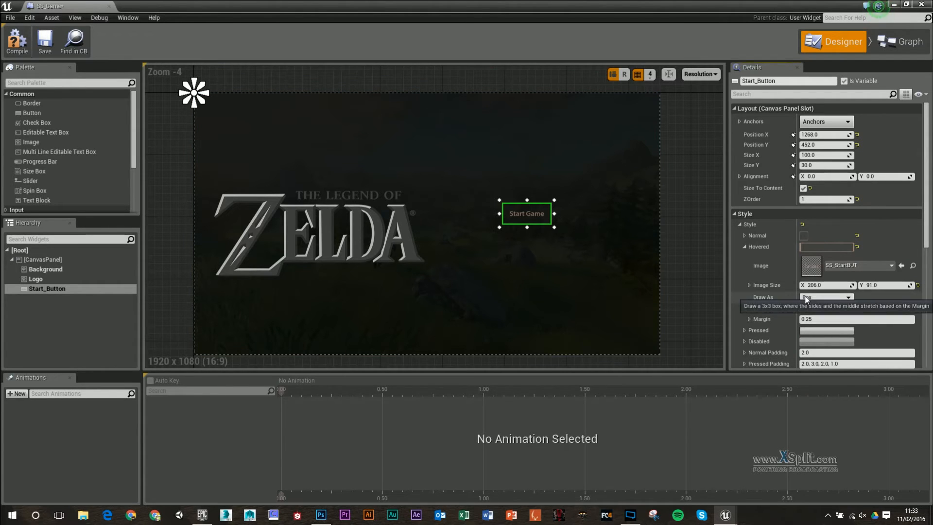
pyautogui.click(824, 299)
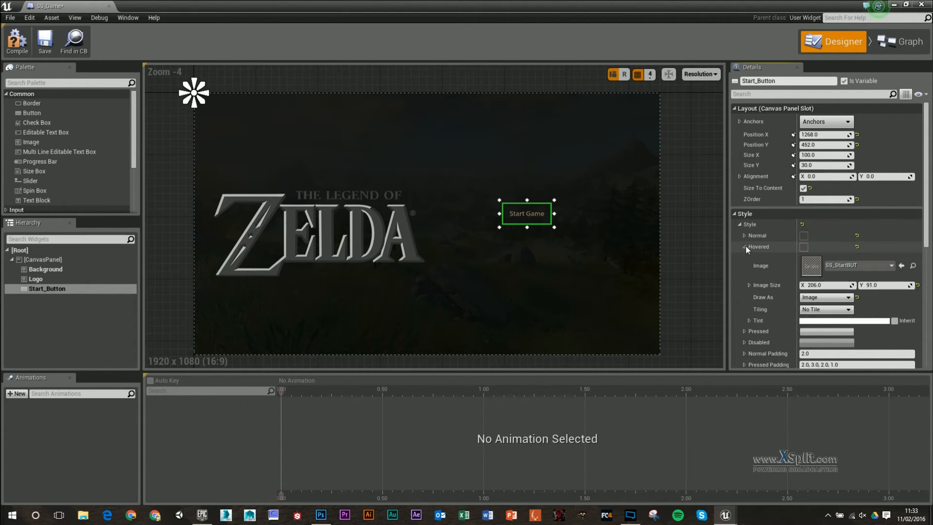
pyautogui.click(744, 246)
# Assign the SS_StartBUT texture to Start_Button's Pressed style and draw it as Image.
pyautogui.click(744, 258)
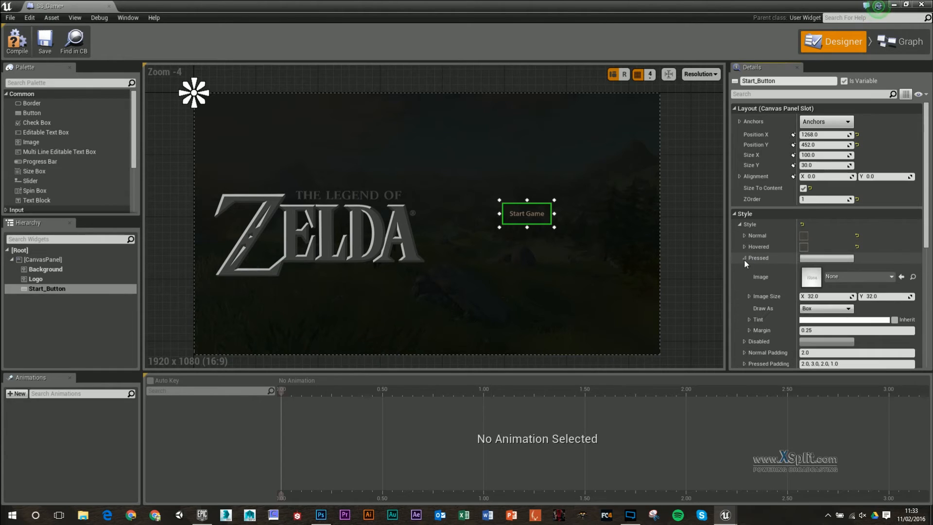
pyautogui.click(844, 277)
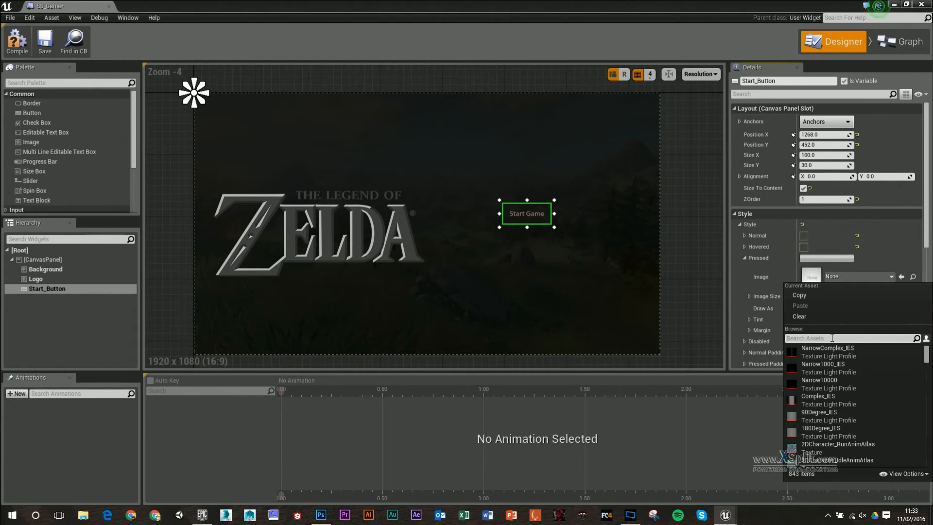
pyautogui.write('SS_Start')
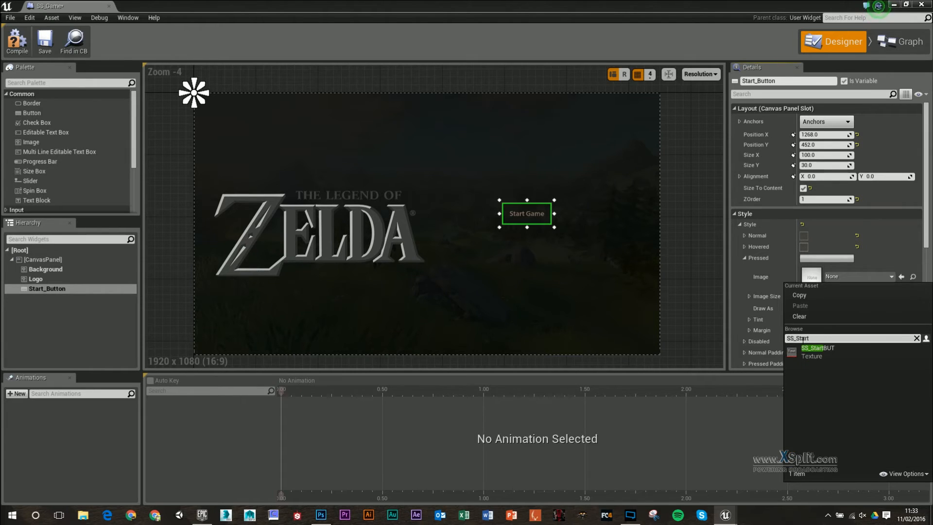
pyautogui.click(818, 348)
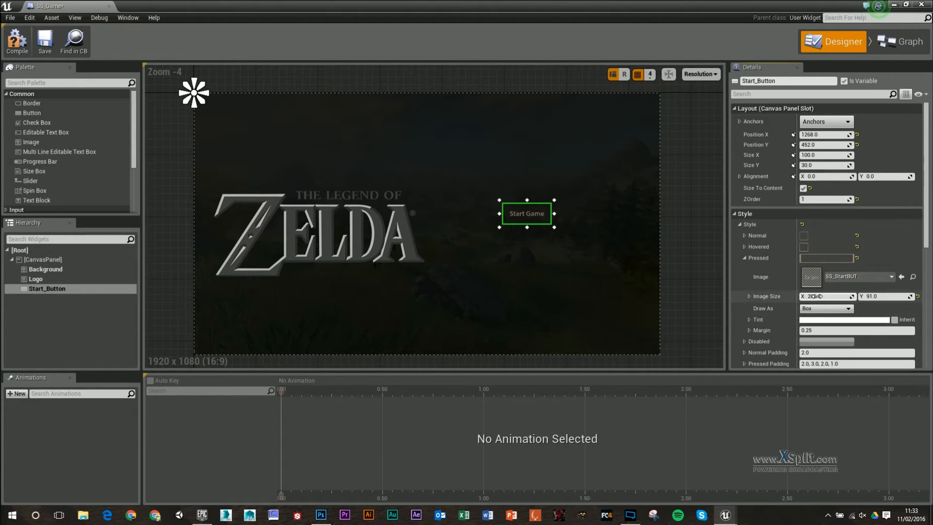
pyautogui.click(826, 308)
pyautogui.click(821, 316)
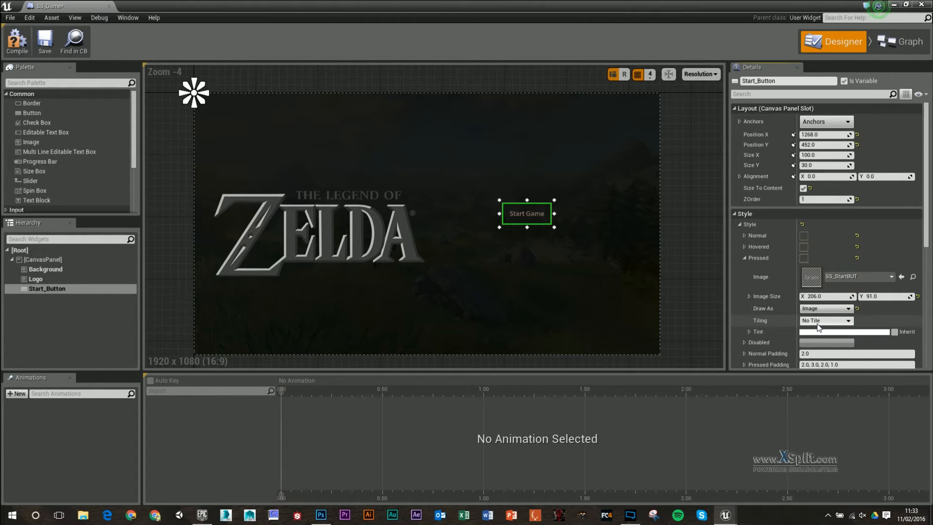
# Tint the Pressed style of Start_Button pale green.
pyautogui.click(872, 332)
pyautogui.click(707, 405)
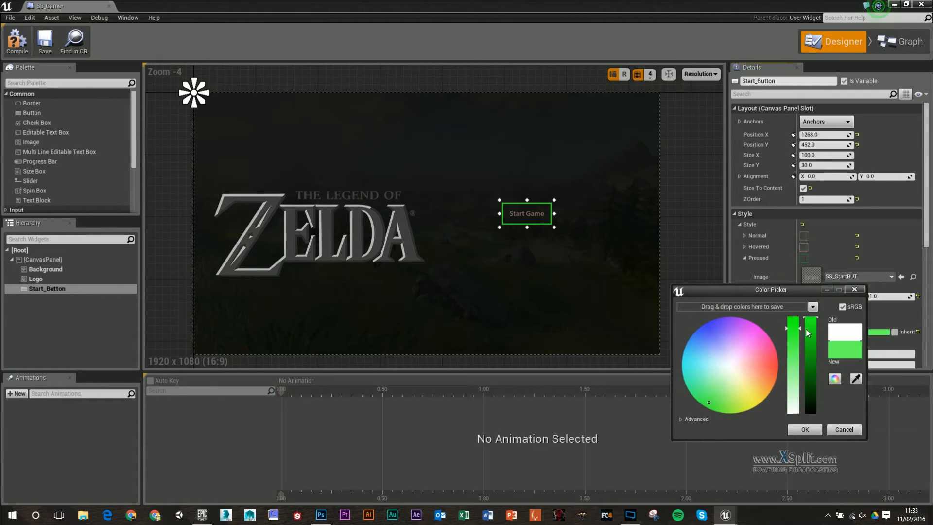
pyautogui.moveTo(793, 335); pyautogui.dragTo(792, 360)
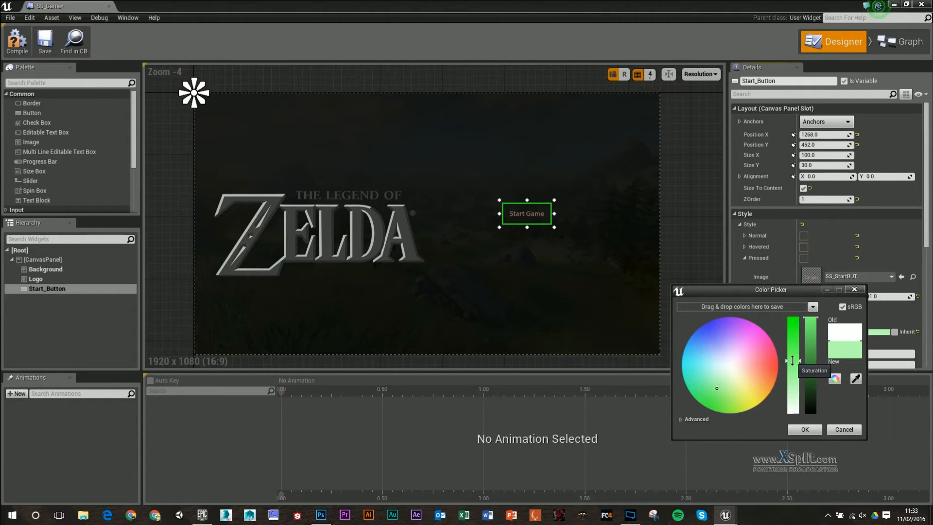
pyautogui.click(805, 429)
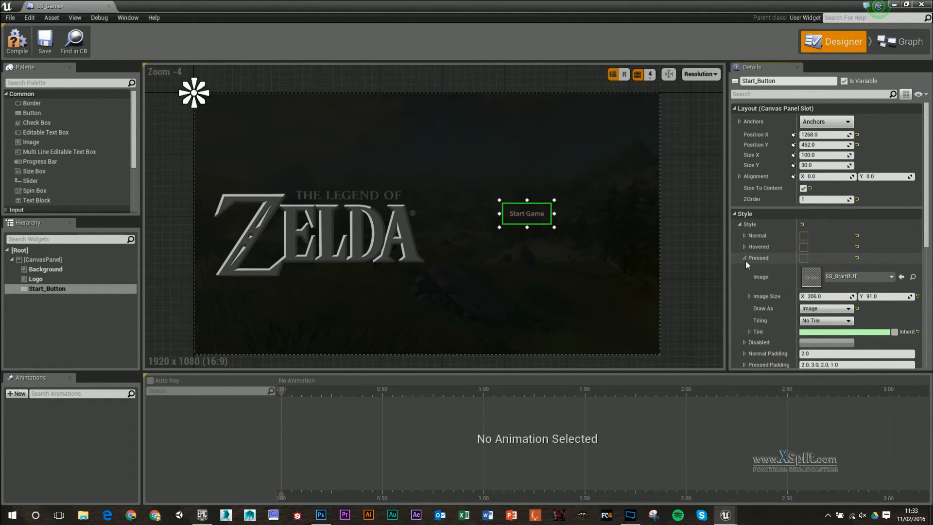
pyautogui.click(745, 259)
# Assign the SS_StartBUT texture to Start_Button's Disabled style and draw it as Image.
pyautogui.click(745, 268)
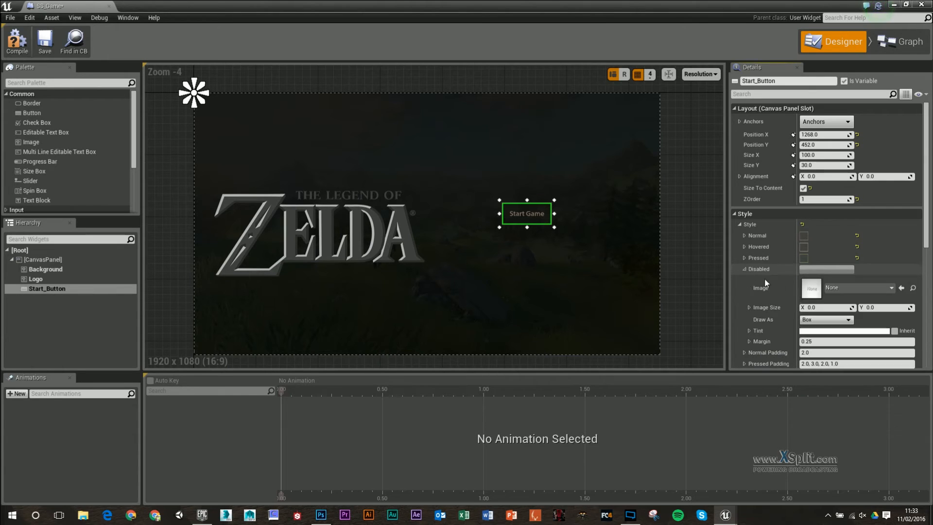
pyautogui.click(838, 291)
pyautogui.write('SS')
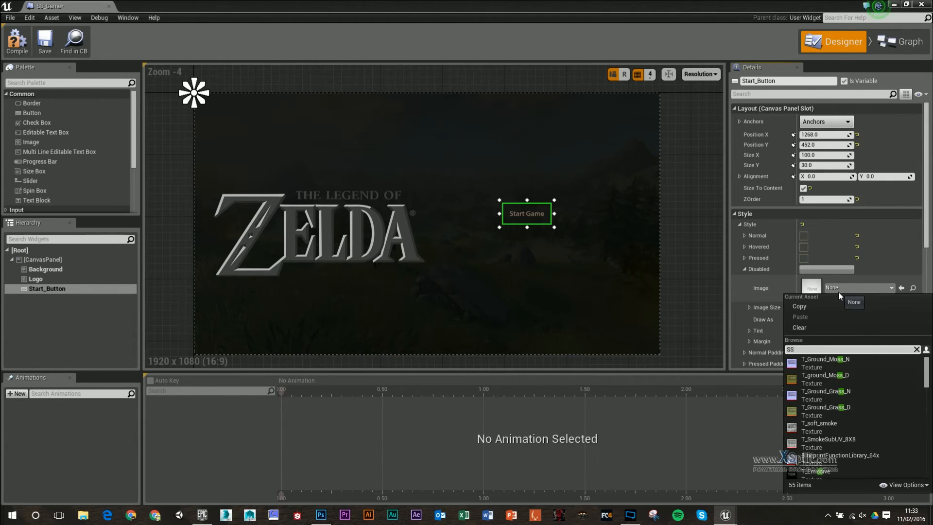
pyautogui.write('_Start')
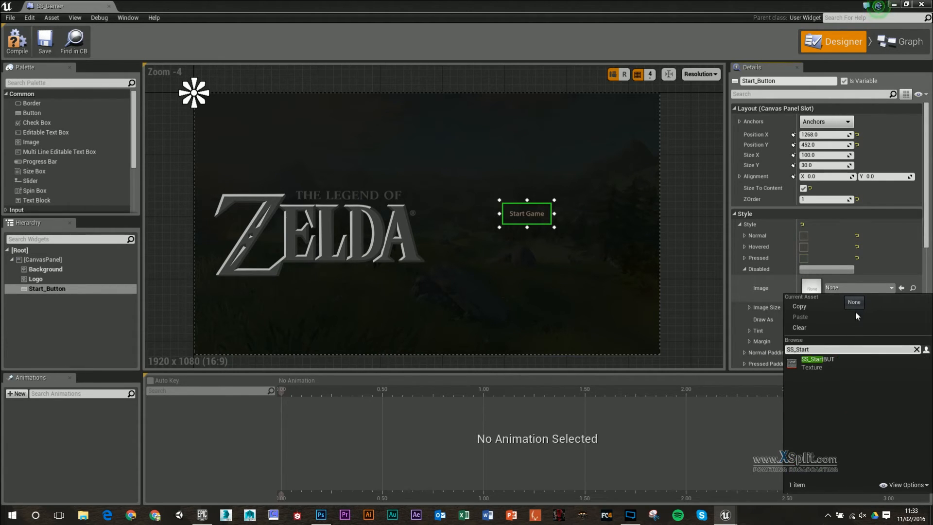
pyautogui.click(838, 362)
pyautogui.click(826, 319)
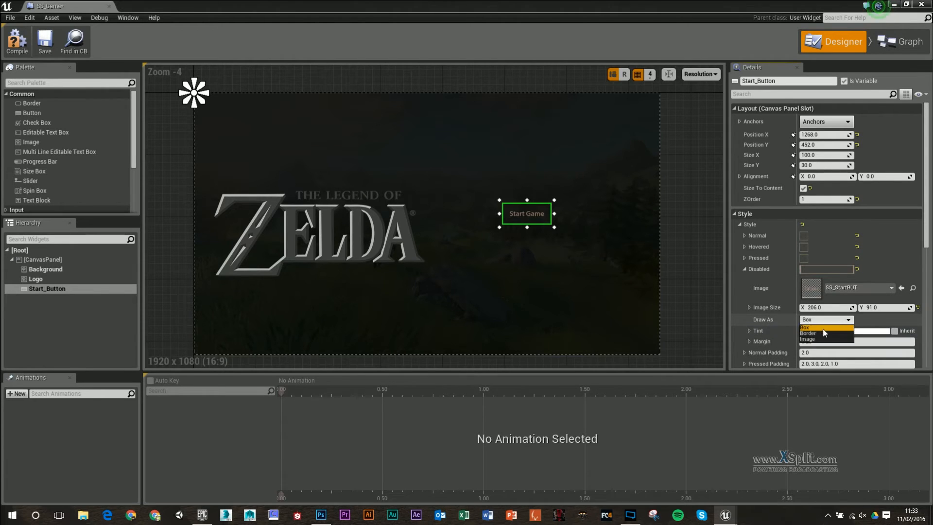
pyautogui.click(824, 333)
# Tint the Disabled style of Start_Button a darker grey.
pyautogui.click(820, 341)
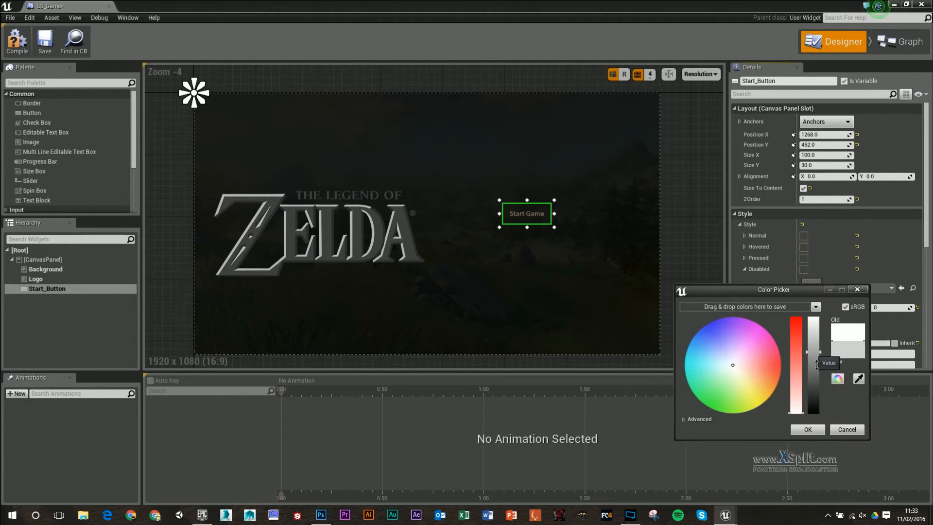
pyautogui.moveTo(816, 365); pyautogui.dragTo(812, 398)
pyautogui.click(815, 431)
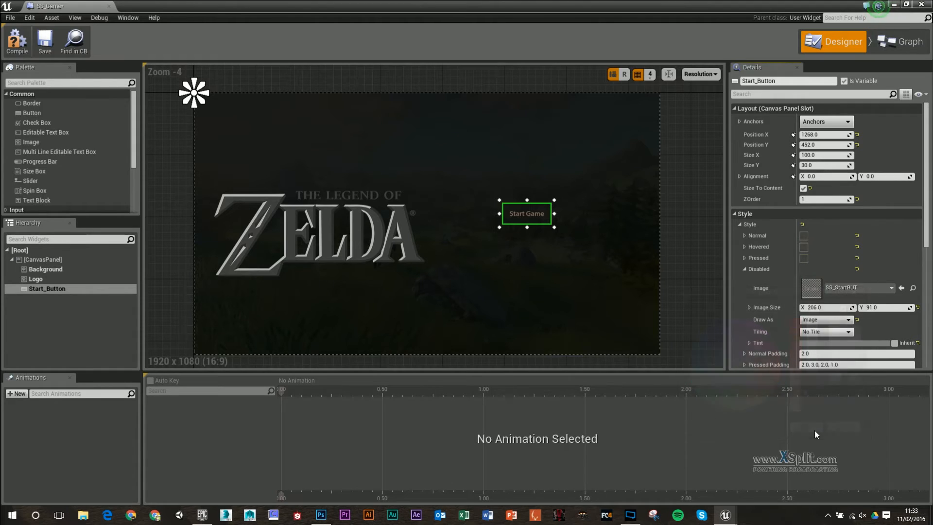
pyautogui.click(745, 269)
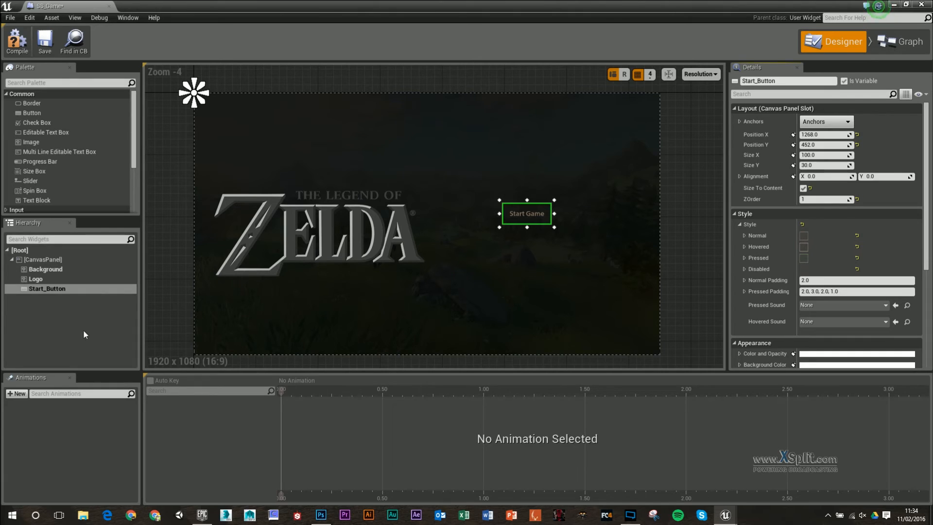
# Create a new widget animation named Start_Scale.
pyautogui.click(53, 290)
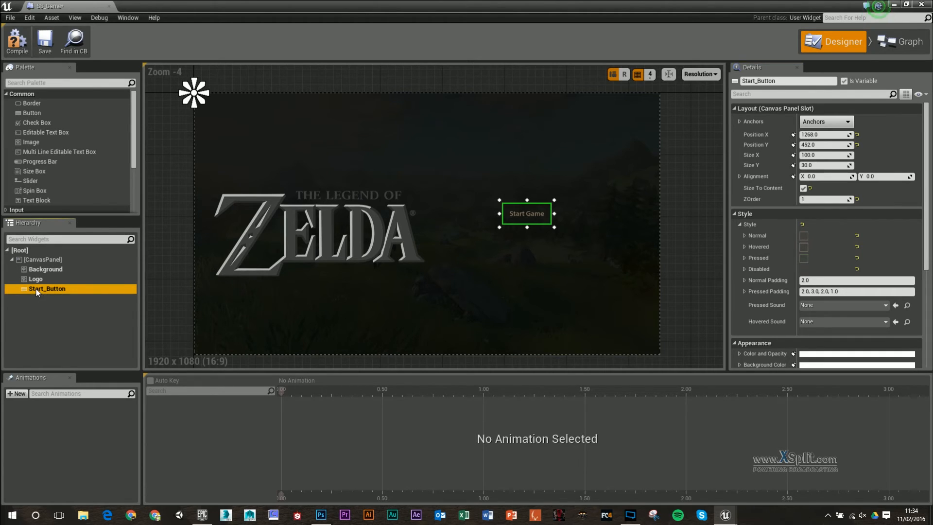
pyautogui.click(16, 395)
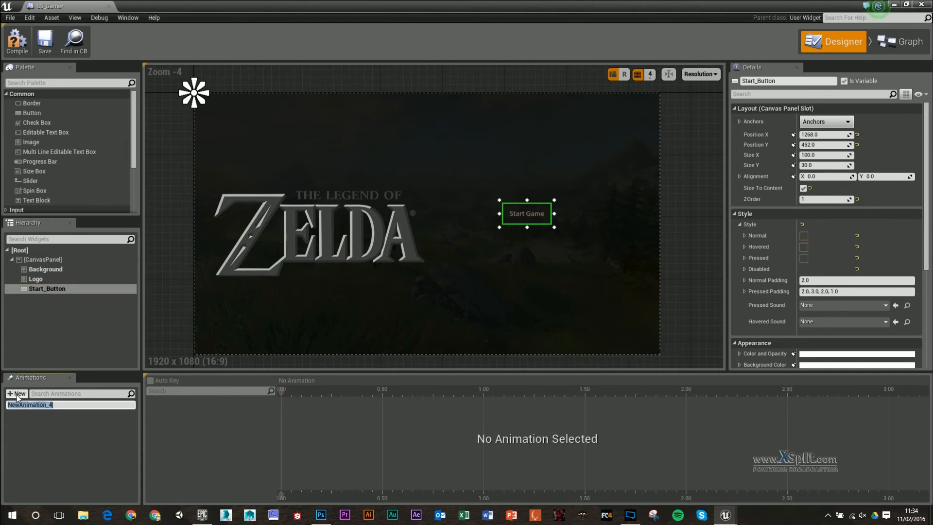
pyautogui.write('Start_Scale')
pyautogui.press('Return')
pyautogui.click(17, 393)
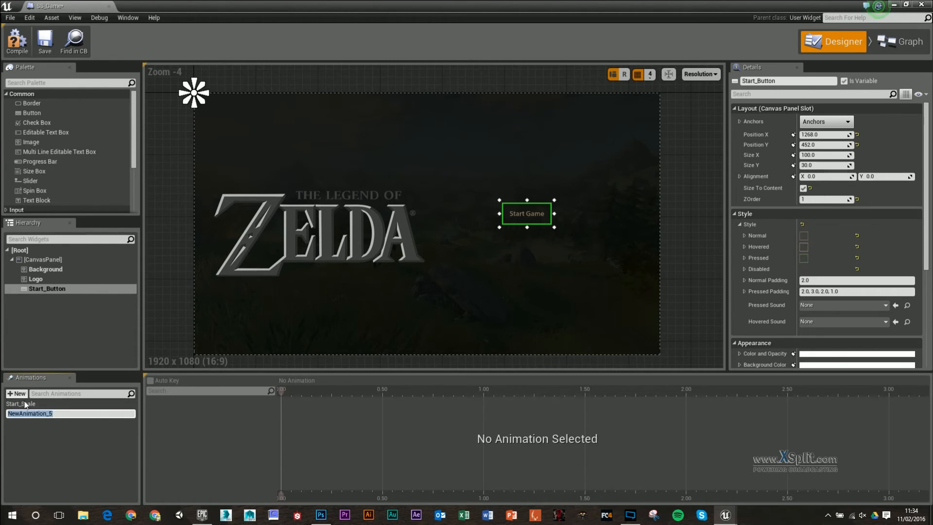
pyautogui.click(46, 412)
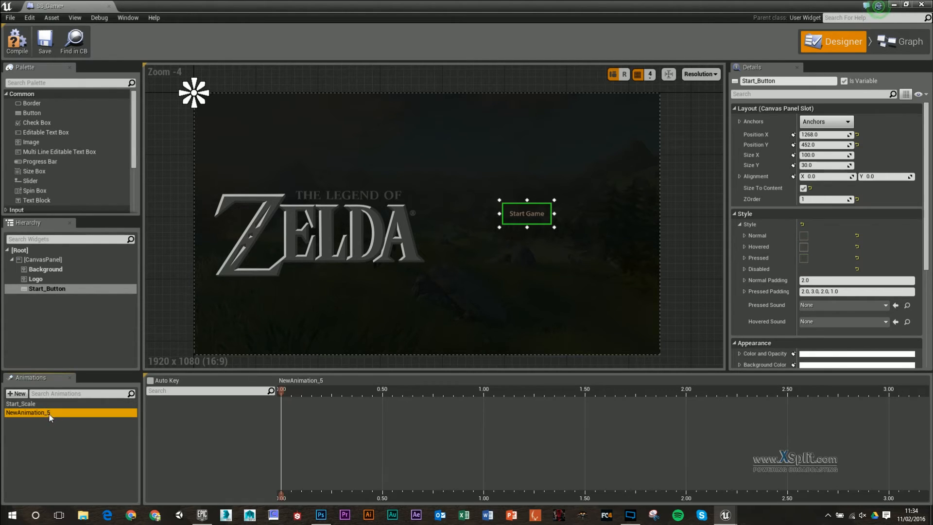
pyautogui.rightClick(50, 416)
pyautogui.click(72, 453)
# Keyframe Start_Button's render transform Scale at 0.00 in the Start_Scale animation, with X and Y at 1.0.
pyautogui.click(54, 405)
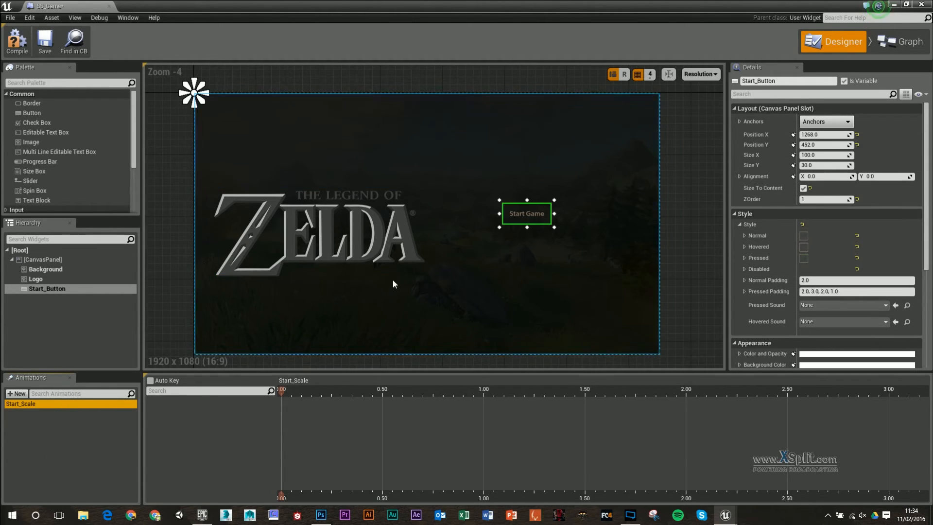
pyautogui.scroll(-6, 808, 272)
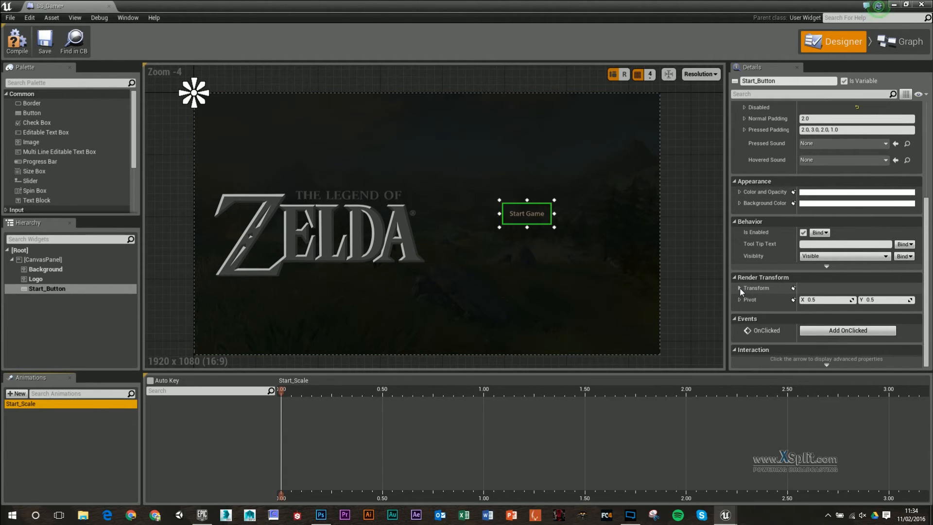
pyautogui.click(739, 288)
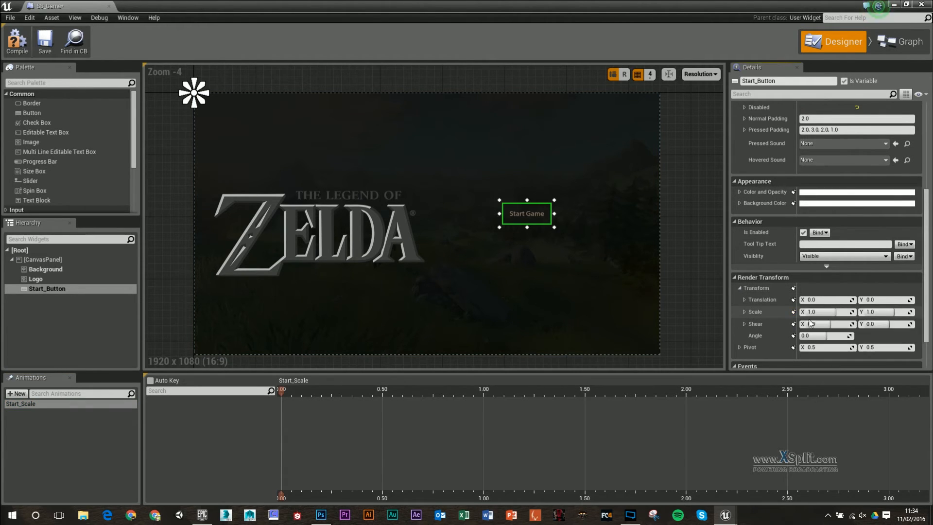
pyautogui.moveTo(836, 313)
pyautogui.mouseDown()
pyautogui.moveTo(848, 312)
pyautogui.moveTo(840, 313)
pyautogui.mouseUp()
pyautogui.hotkey('ctrl', 'z')
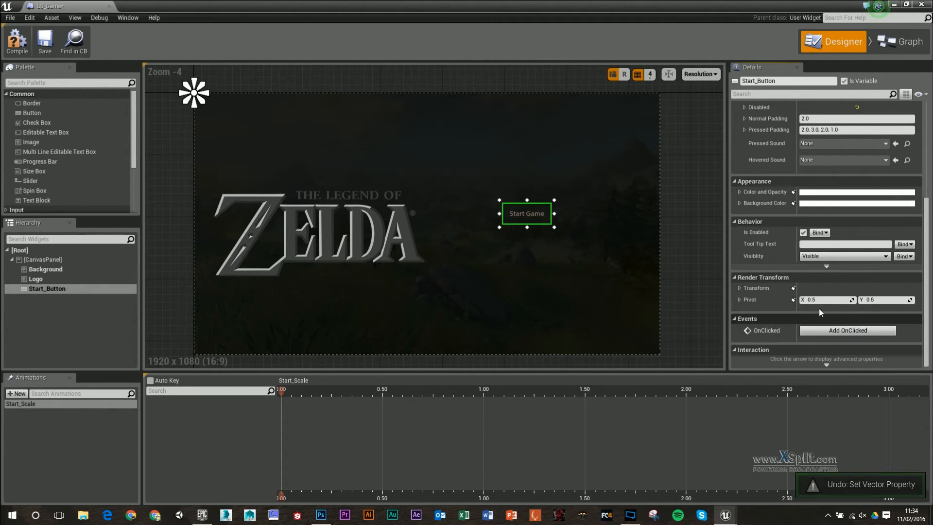
pyautogui.click(738, 287)
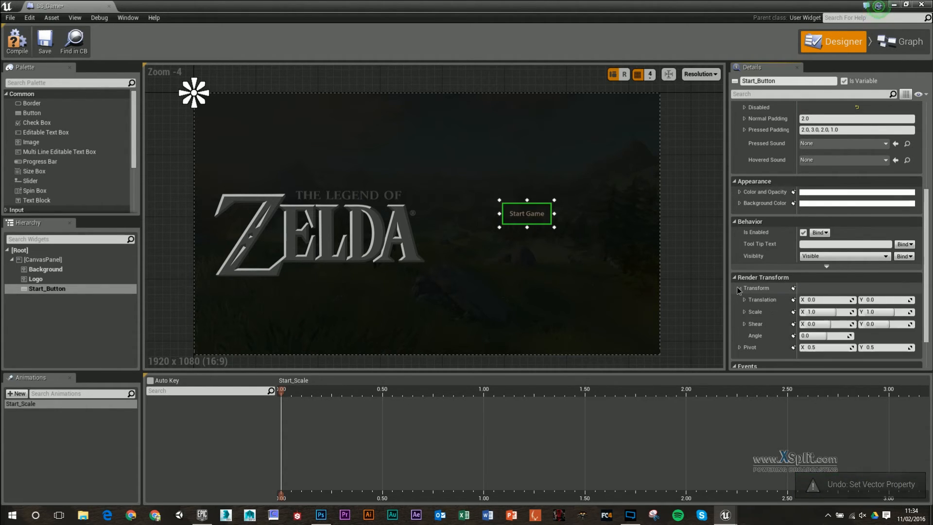
pyautogui.click(794, 313)
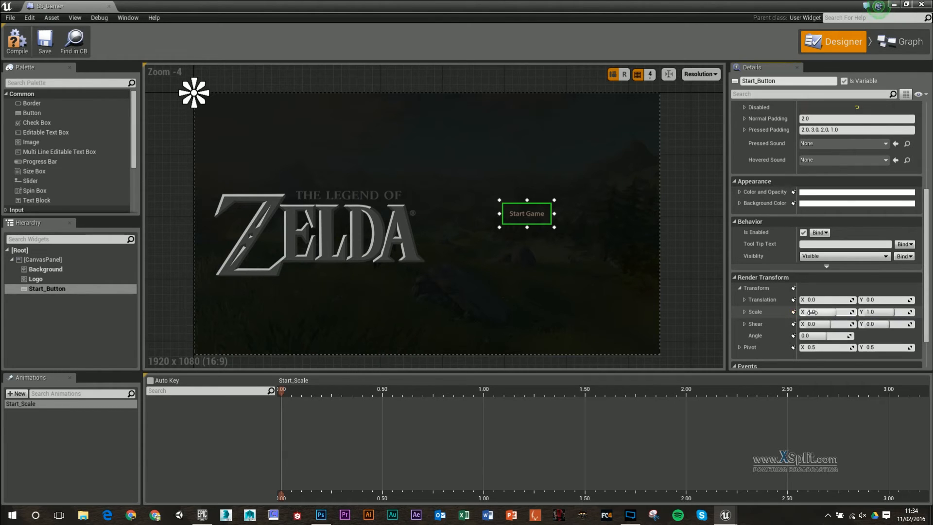
pyautogui.click(793, 312)
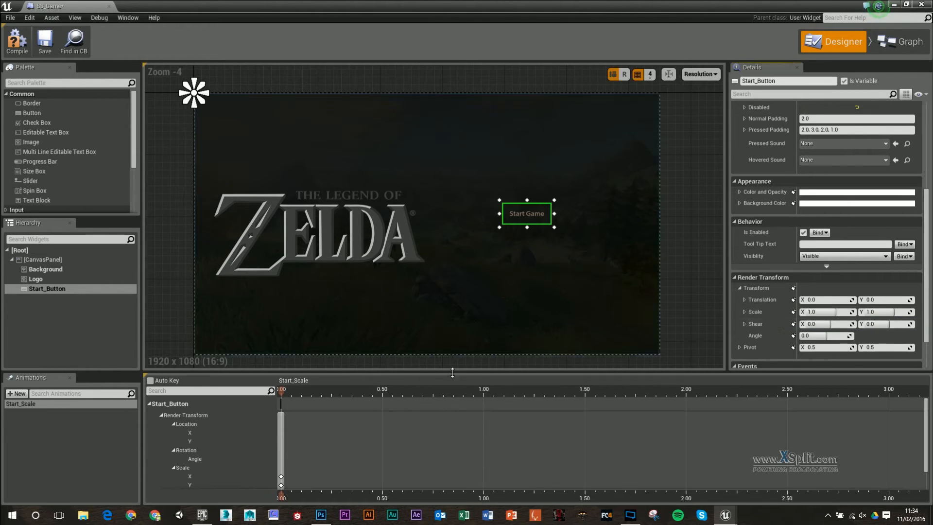
# Keyframe Start_Button's Scale at X 0.8, Y 0.8 at 0.25 in the Start_Scale animation.
pyautogui.moveTo(285, 390); pyautogui.dragTo(322, 392)
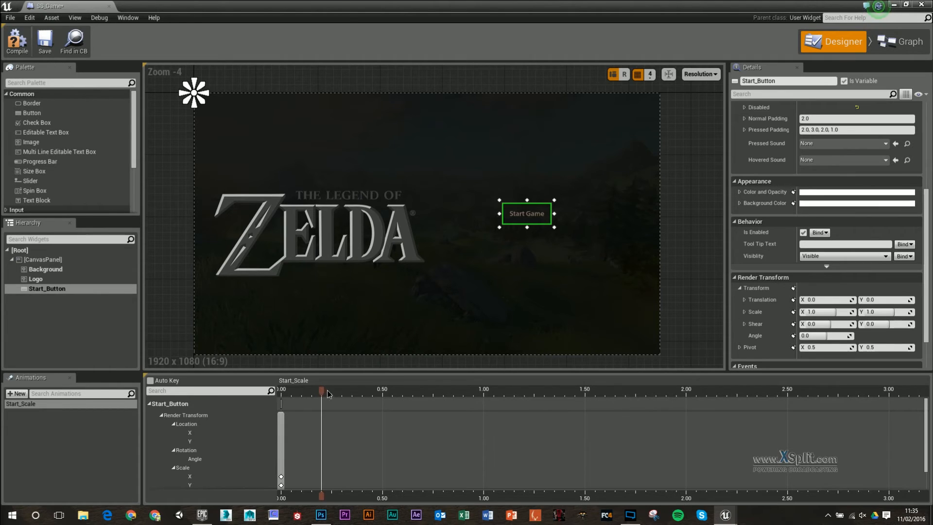
pyautogui.click(332, 392)
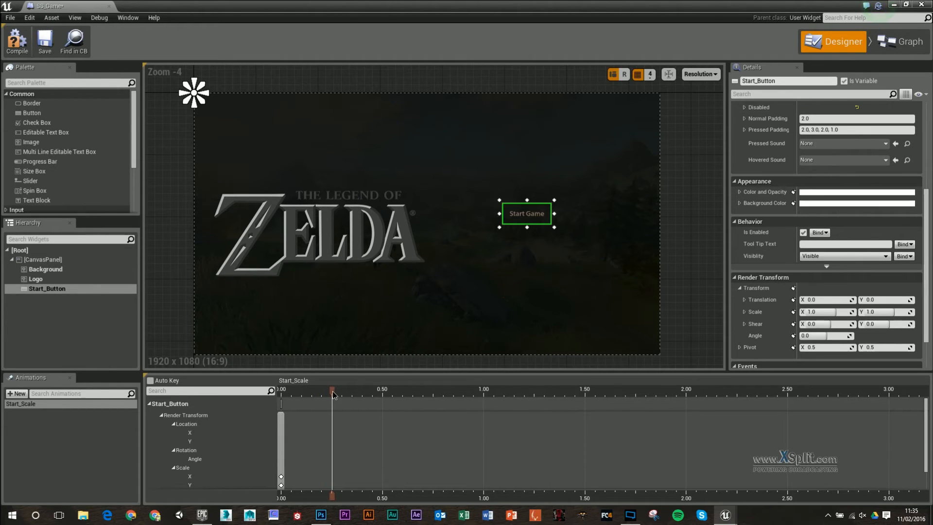
pyautogui.click(822, 314)
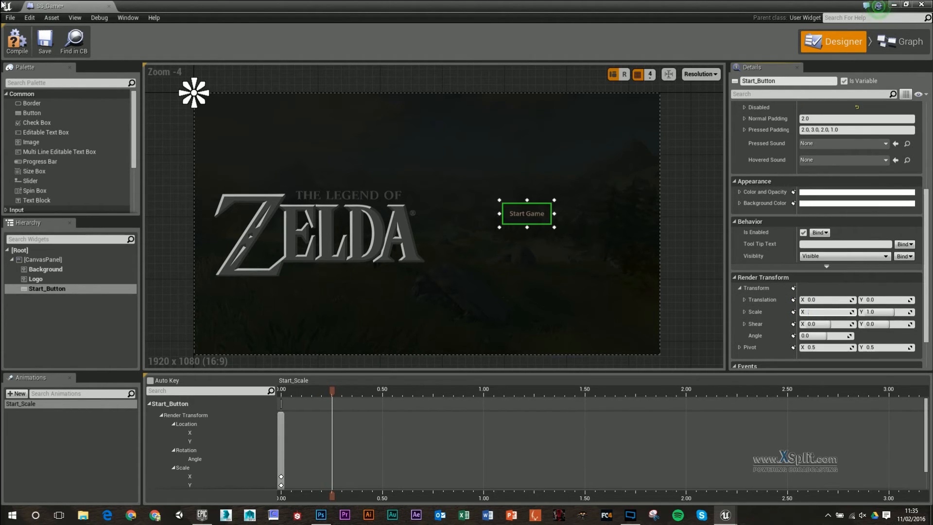
pyautogui.write('0.8')
pyautogui.press('Tab')
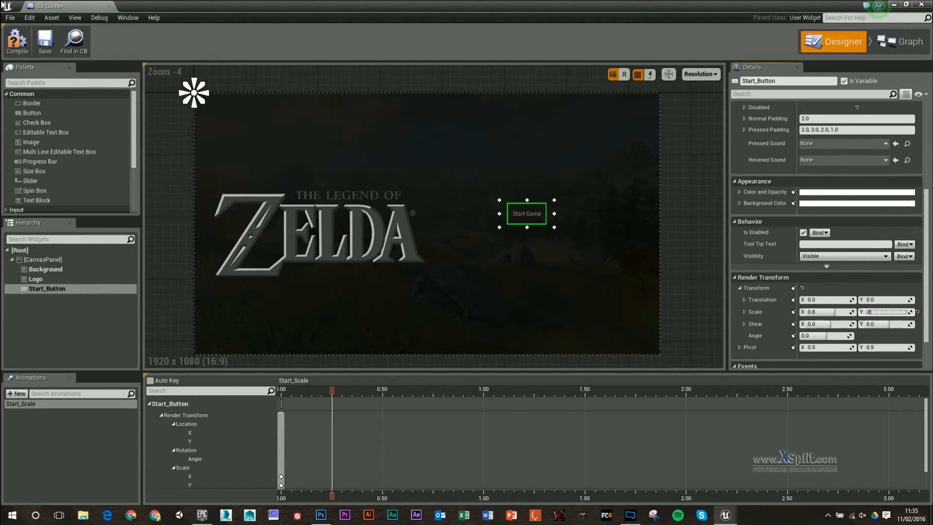
pyautogui.press('Return')
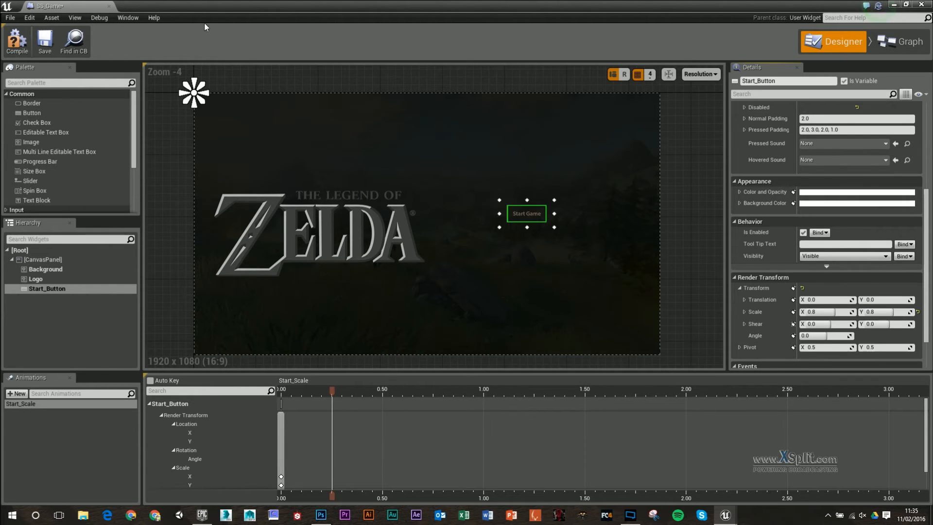
pyautogui.click(793, 312)
# Keyframe Start_Button's Scale at X 1, Y 1 at 0.50 and return the playhead to the start.
pyautogui.moveTo(332, 392); pyautogui.dragTo(384, 409)
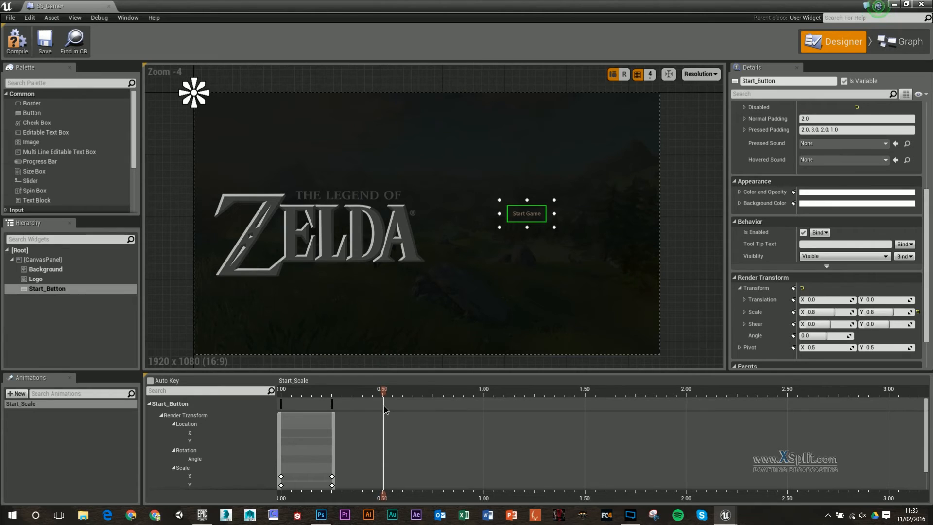
pyautogui.click(821, 311)
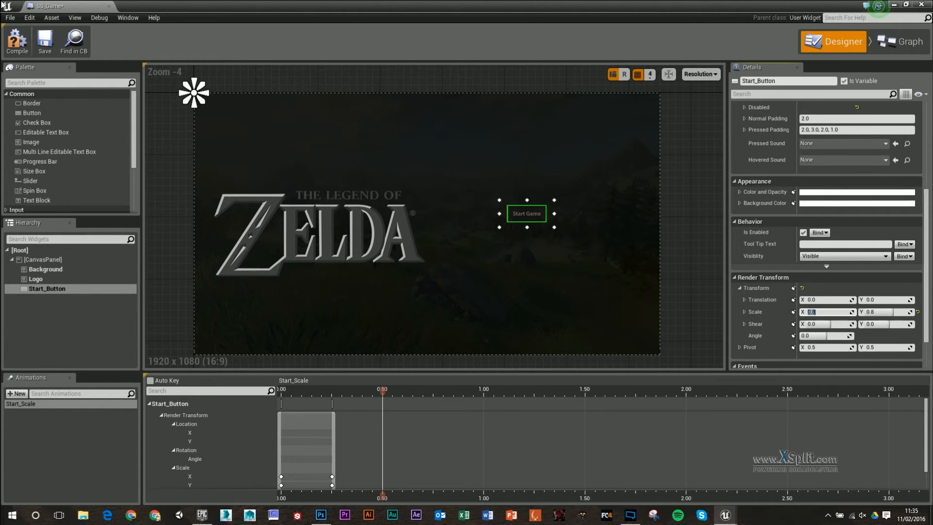
pyautogui.write('1')
pyautogui.press('Tab')
pyautogui.write('1')
pyautogui.press('Return')
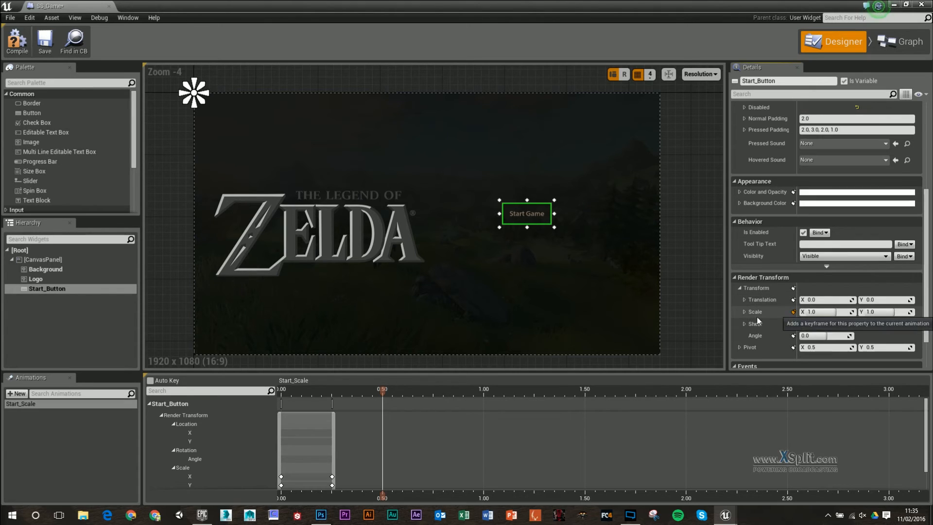
pyautogui.click(793, 312)
pyautogui.moveTo(387, 393); pyautogui.dragTo(281, 396)
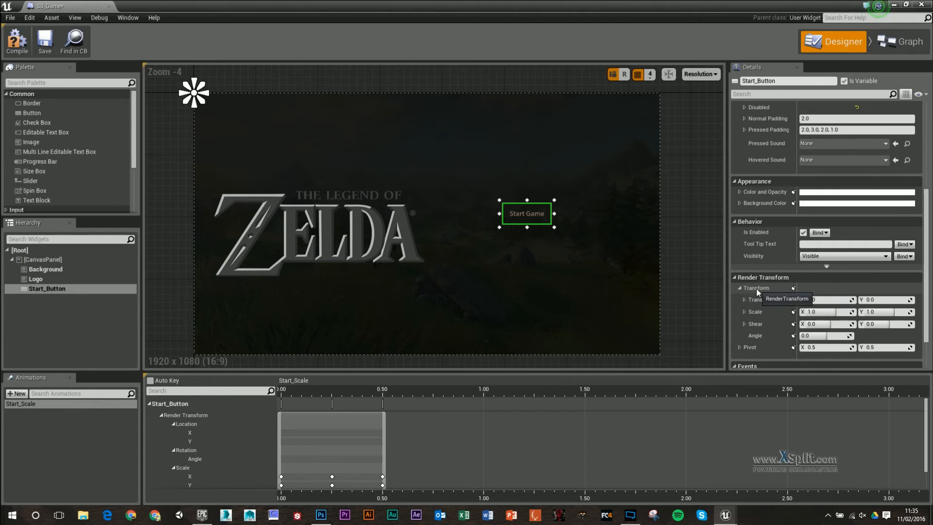
# Compile the SS_Game widget and check the Start_Scale animation variable in its graph.
pyautogui.click(920, 50)
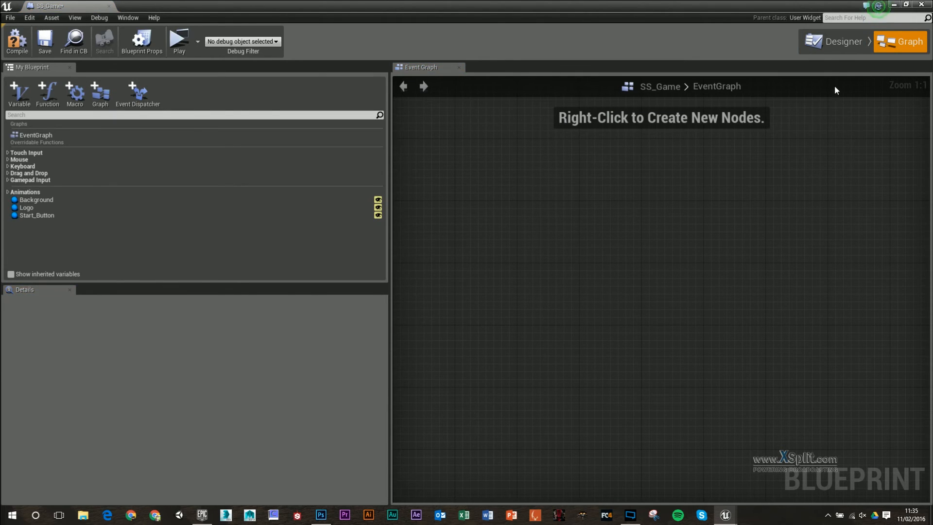
pyautogui.click(829, 41)
pyautogui.click(17, 41)
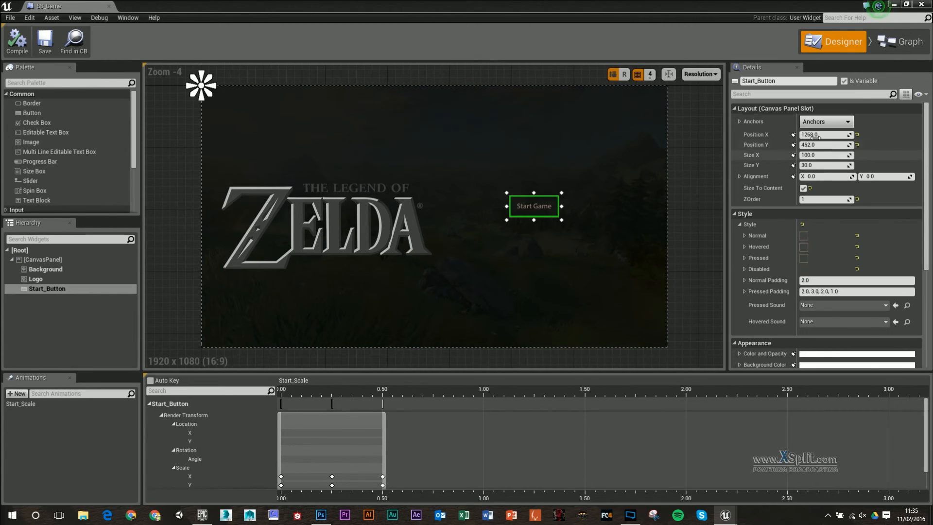
pyautogui.click(900, 42)
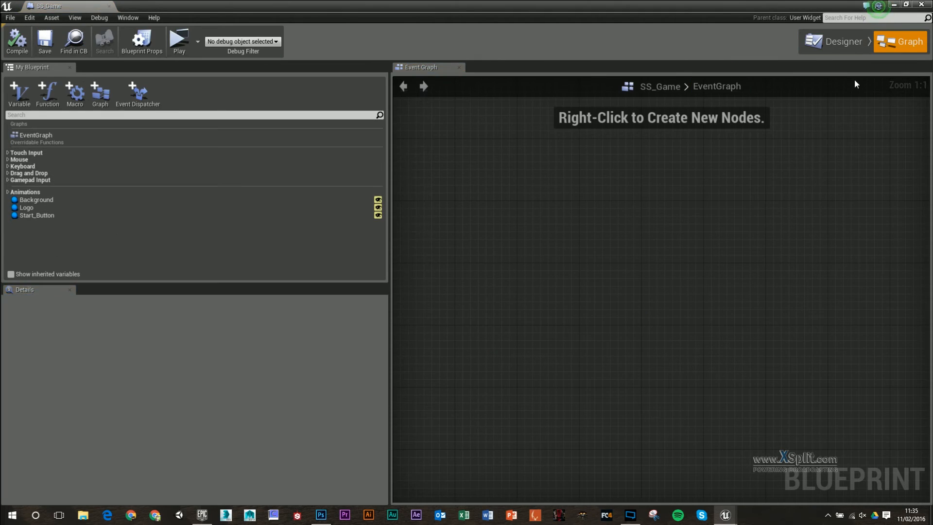
pyautogui.click(7, 192)
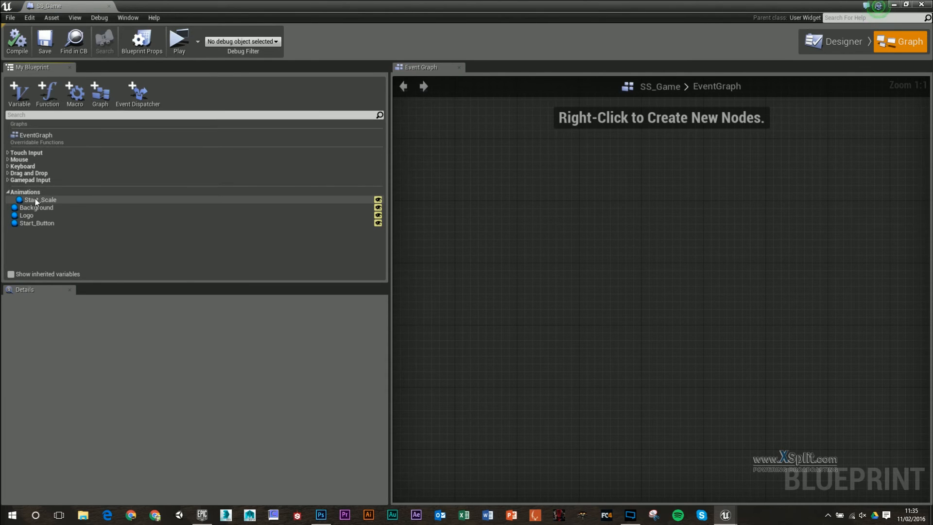
pyautogui.click(38, 200)
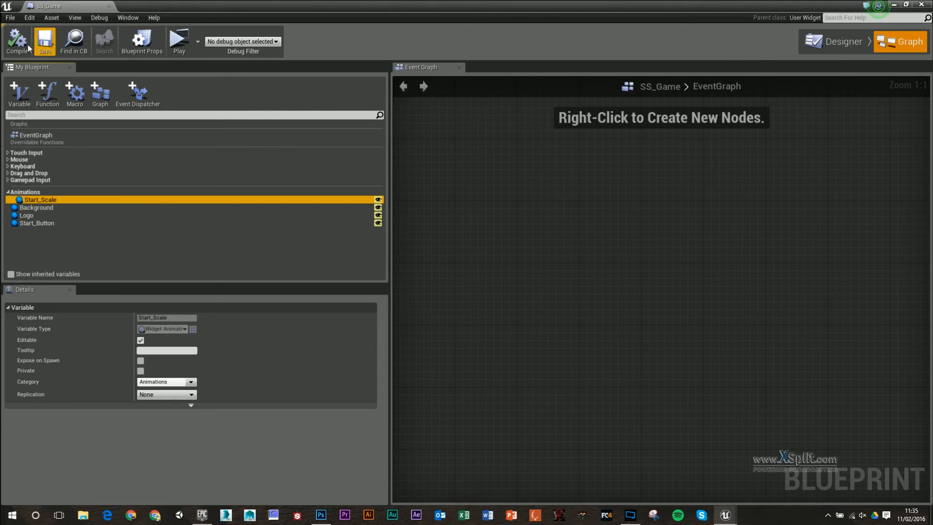
# Add an OnClicked event for Start_Button to the event graph.
pyautogui.click(849, 49)
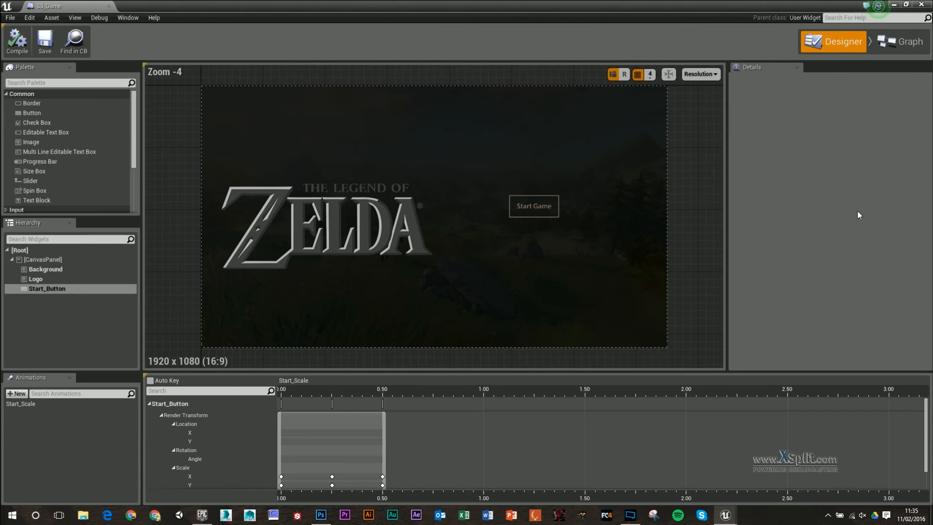
pyautogui.click(81, 288)
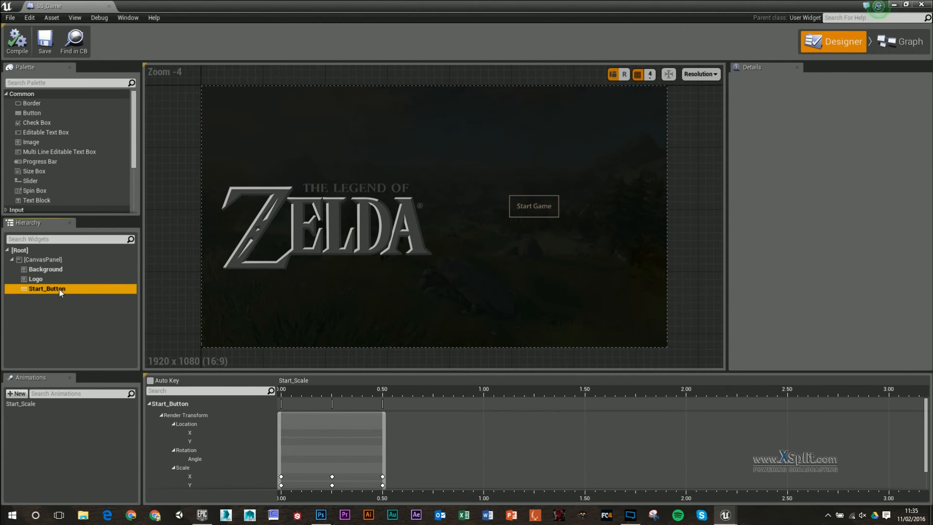
pyautogui.click(520, 206)
pyautogui.scroll(-5, 826, 243)
pyautogui.click(846, 330)
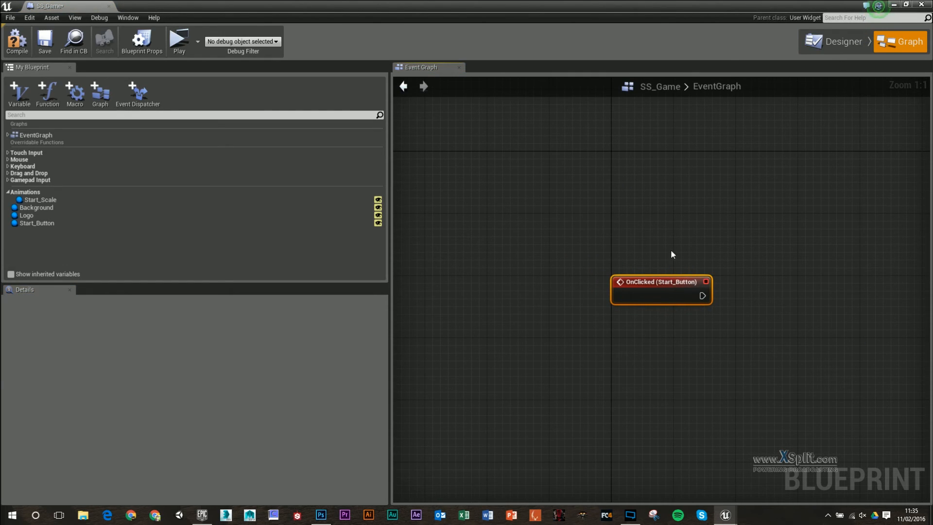
# Add the User Interface Play Animation node, wired to the output of the OnClicked (Start_Button) event.
pyautogui.moveTo(672, 254); pyautogui.dragTo(562, 217, button='right')
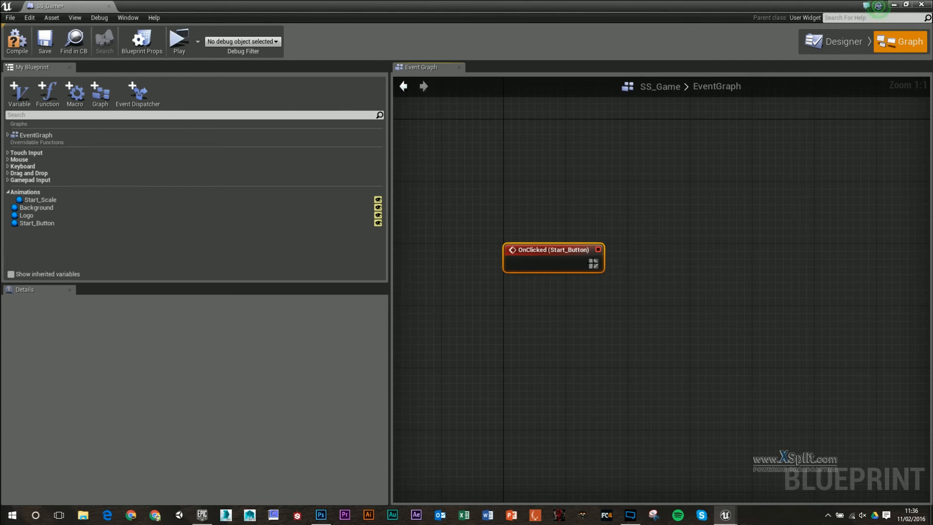
pyautogui.moveTo(593, 263); pyautogui.dragTo(707, 254)
pyautogui.write('pla')
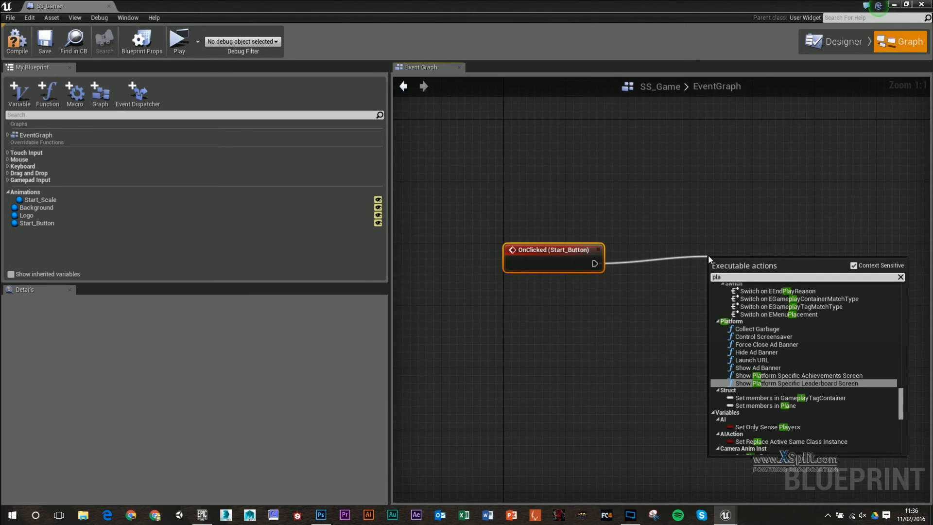
pyautogui.write('y animation')
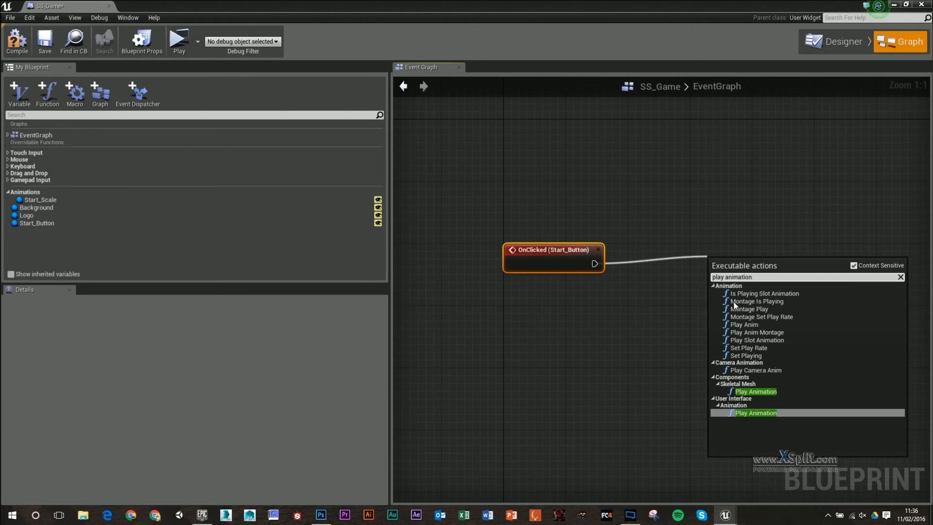
pyautogui.click(779, 412)
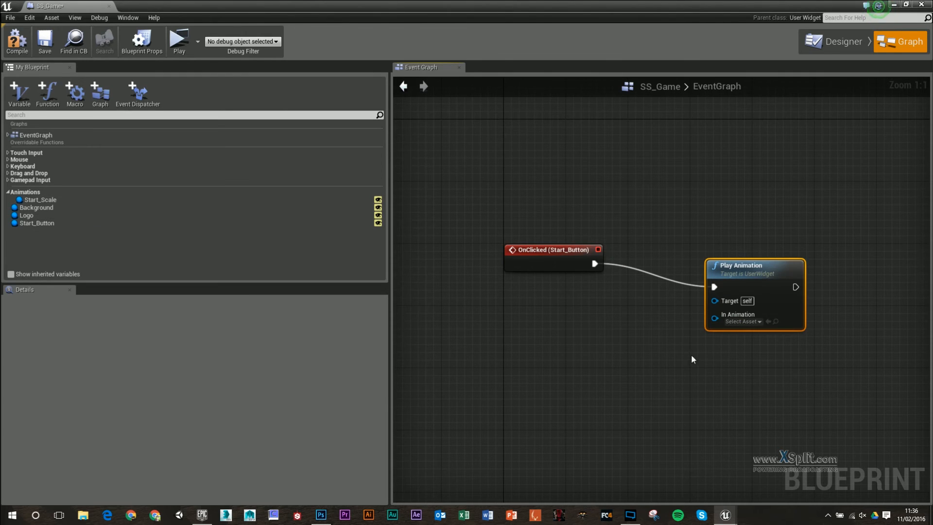
pyautogui.click(741, 321)
pyautogui.click(723, 345)
pyautogui.click(675, 329)
# Connect a Start_Scale variable getter to Play Animation's In Animation input and slightly reposition the Play Animation node.
pyautogui.click(69, 200)
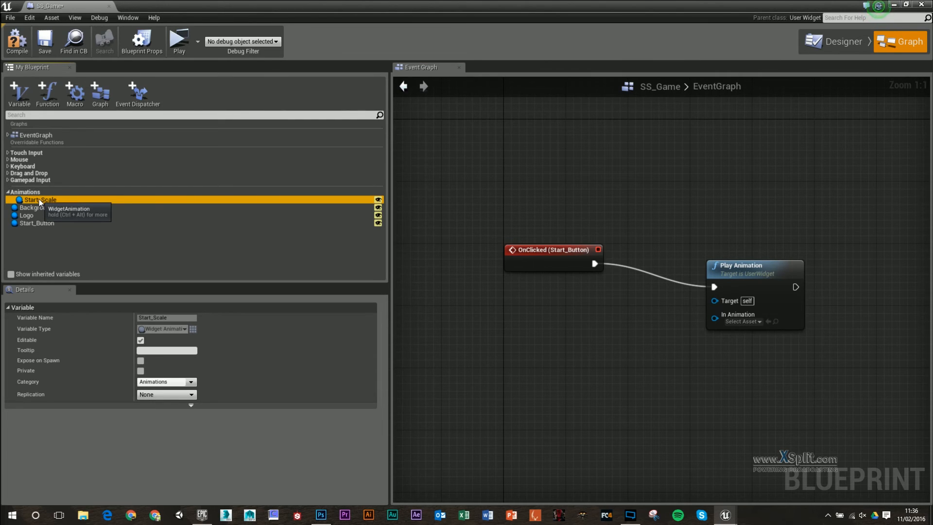
pyautogui.moveTo(40, 202); pyautogui.dragTo(714, 318)
pyautogui.click(602, 351)
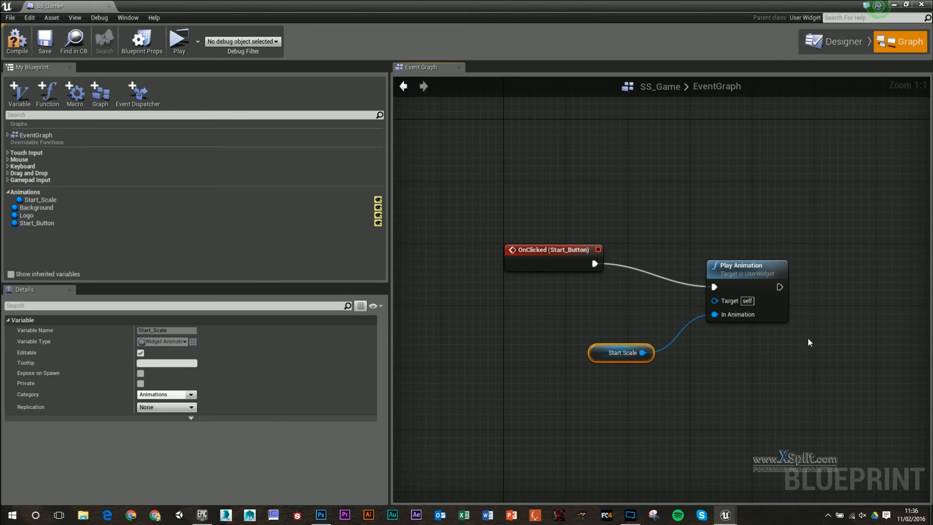
pyautogui.moveTo(809, 342); pyautogui.dragTo(622, 350, button='right')
pyautogui.moveTo(552, 258); pyautogui.dragTo(559, 274)
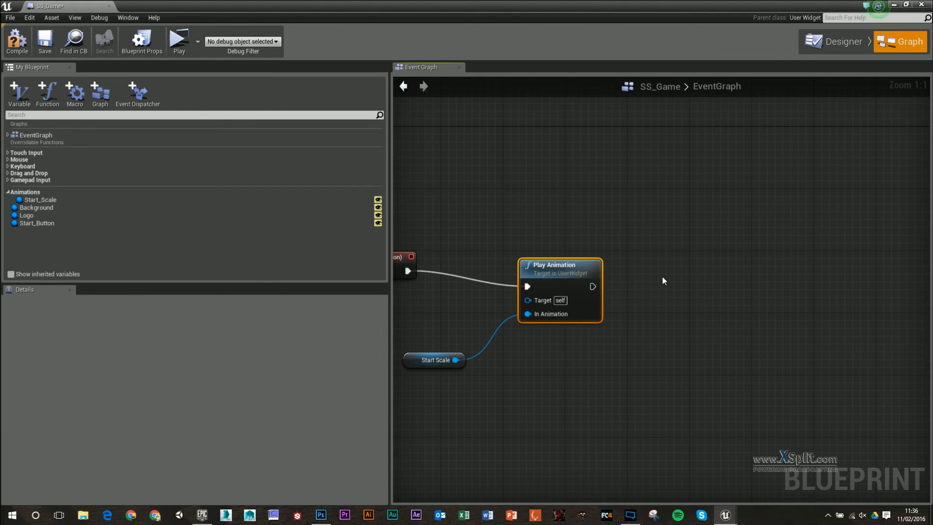
# Detach the SS_Game widget editor from the full-screen view and test-play the level in a preview, then stop it.
pyautogui.moveTo(662, 276); pyautogui.dragTo(794, 281, button='right')
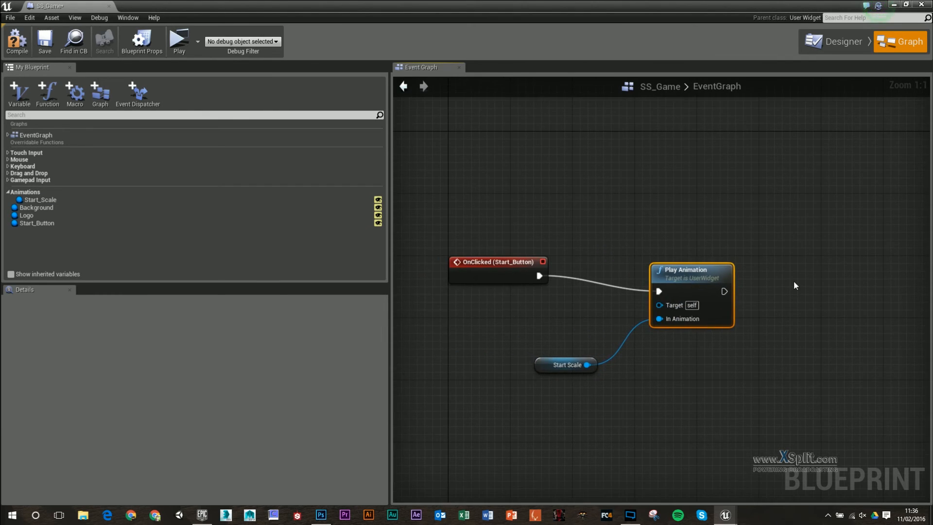
pyautogui.click(843, 40)
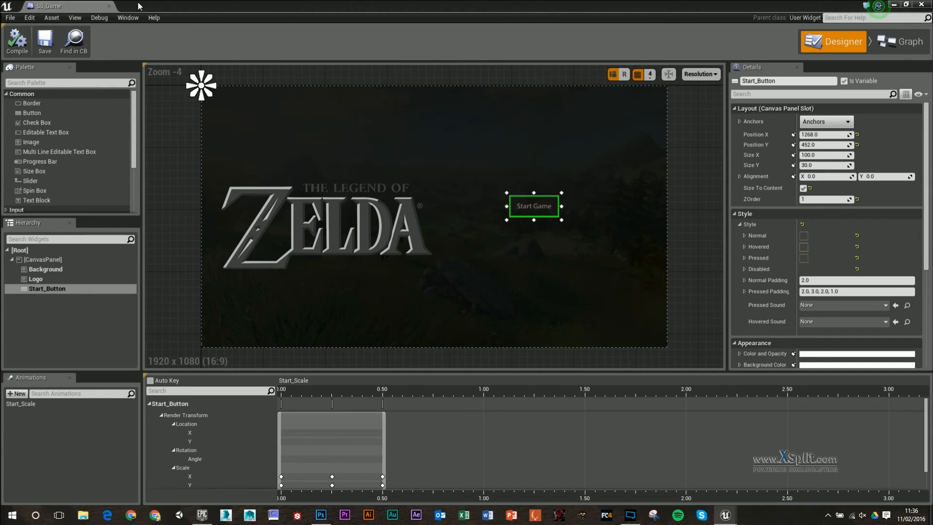
pyautogui.moveTo(138, 6); pyautogui.dragTo(325, 217)
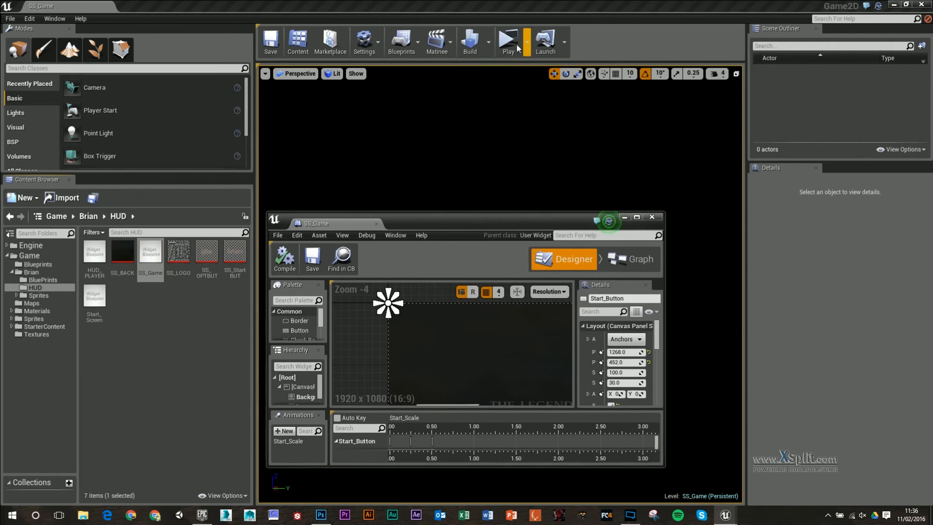
pyautogui.click(517, 47)
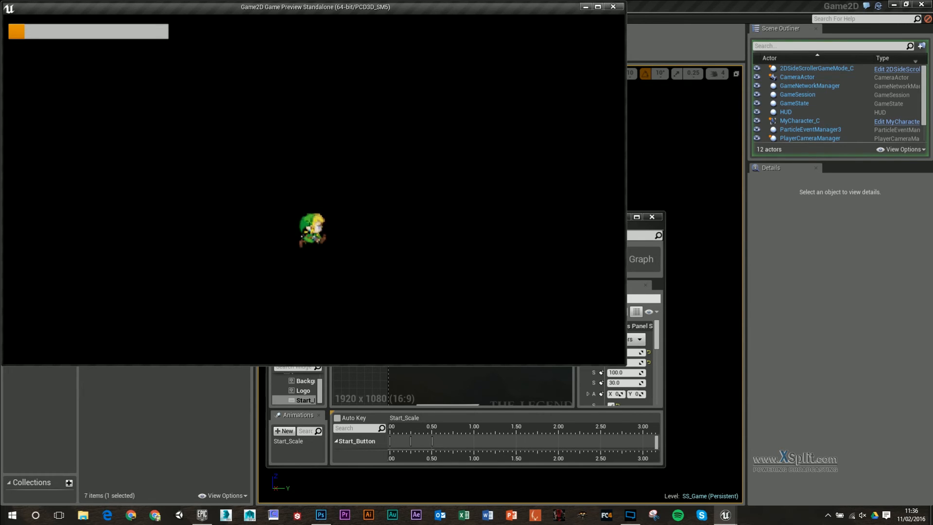
pyautogui.press('Escape')
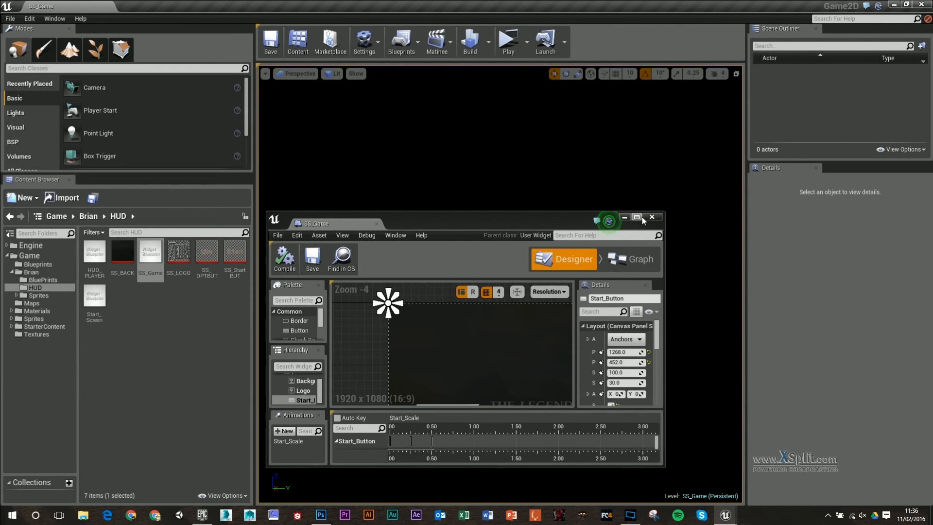
# Open the SS_Game level blueprint from the main editor and maximize its window.
pyautogui.click(641, 218)
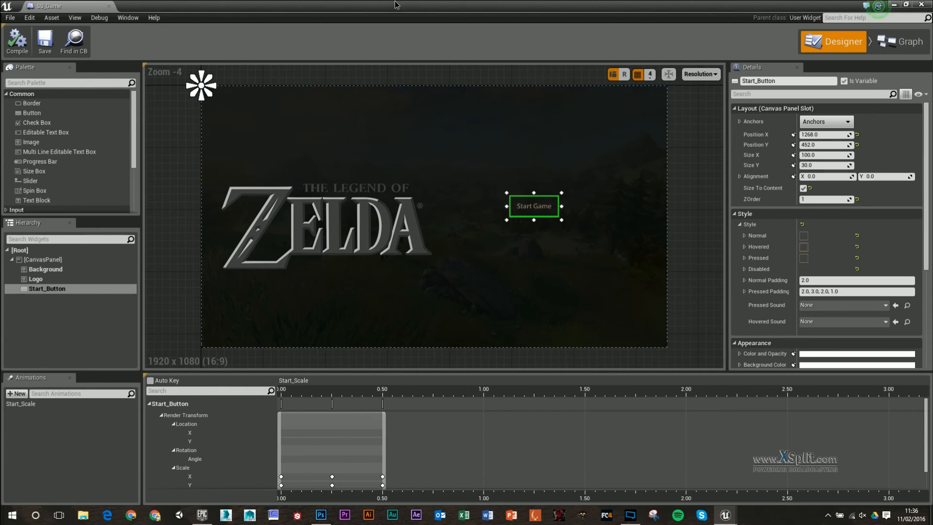
pyautogui.doubleClick(481, 6)
pyautogui.click(417, 48)
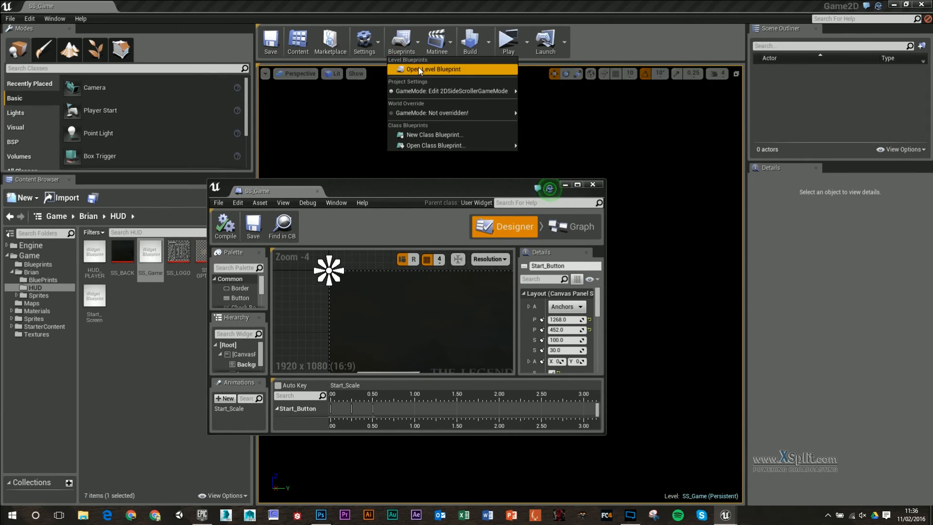
pyautogui.click(418, 67)
pyautogui.doubleClick(544, 191)
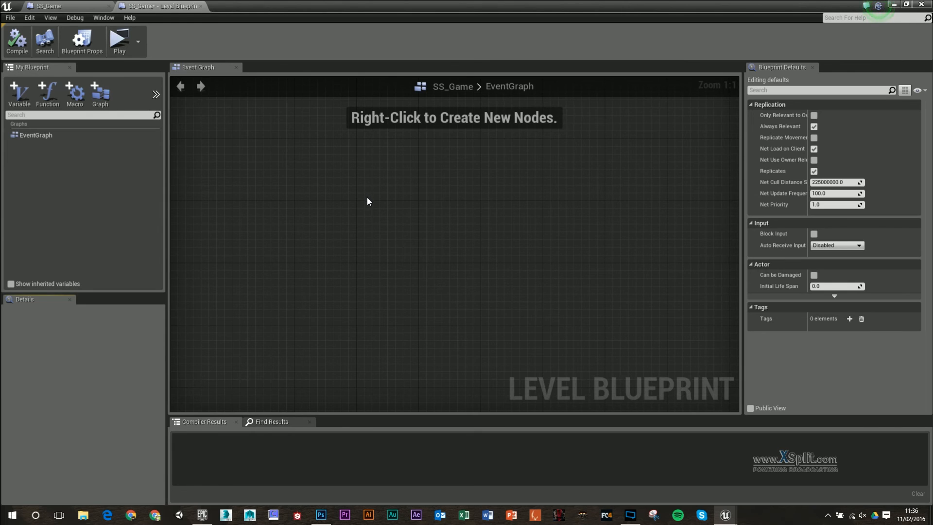
# Add an Event Begin Play node to the level blueprint's event graph.
pyautogui.rightClick(347, 230)
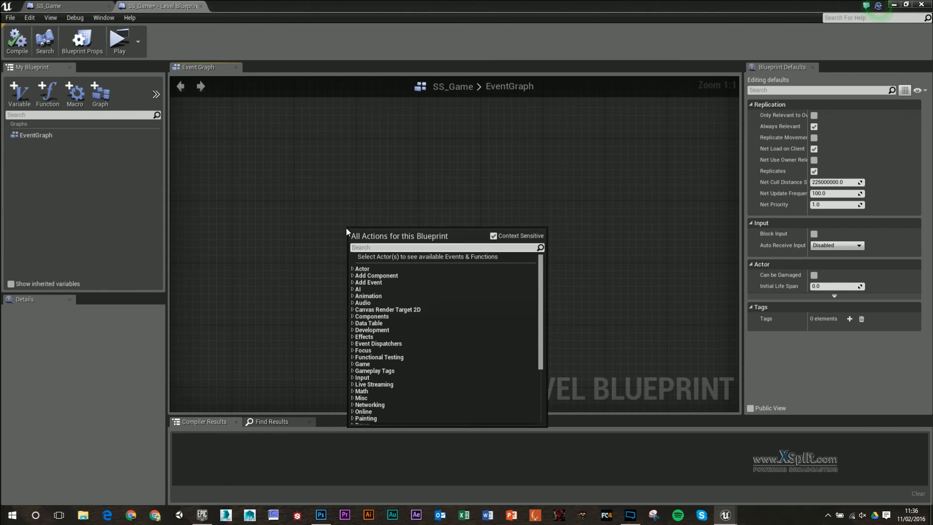
pyautogui.write('Begin eve')
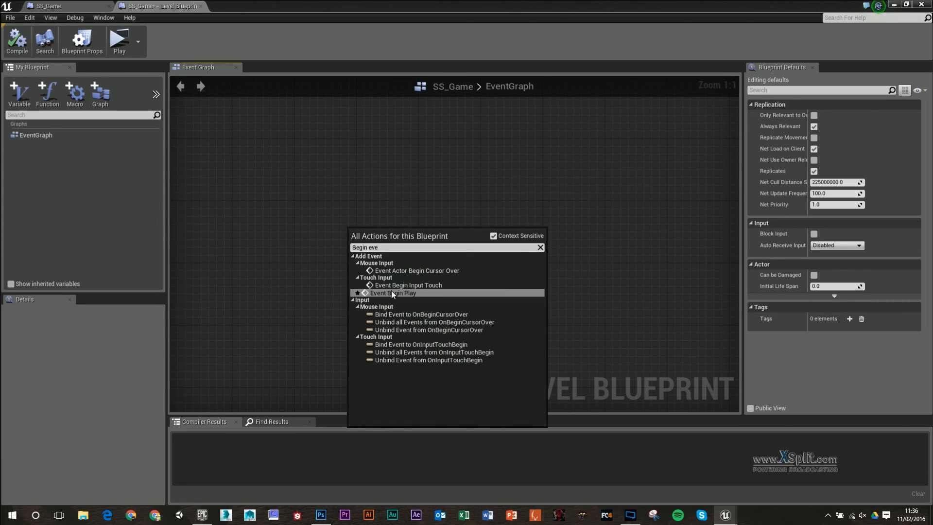
pyautogui.click(392, 292)
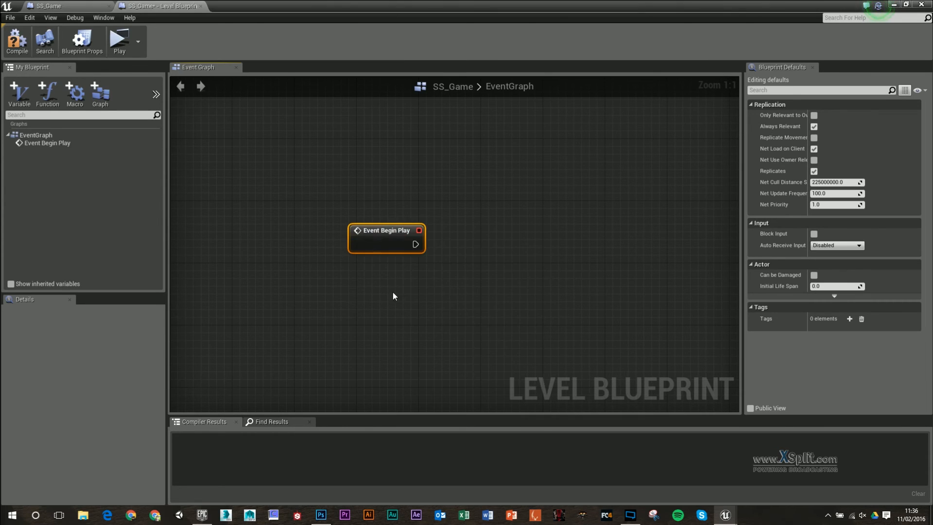
# Wire a Create Widget node to the Event Begin Play output and set its class to SS_Game_C.
pyautogui.moveTo(386, 231); pyautogui.dragTo(467, 241)
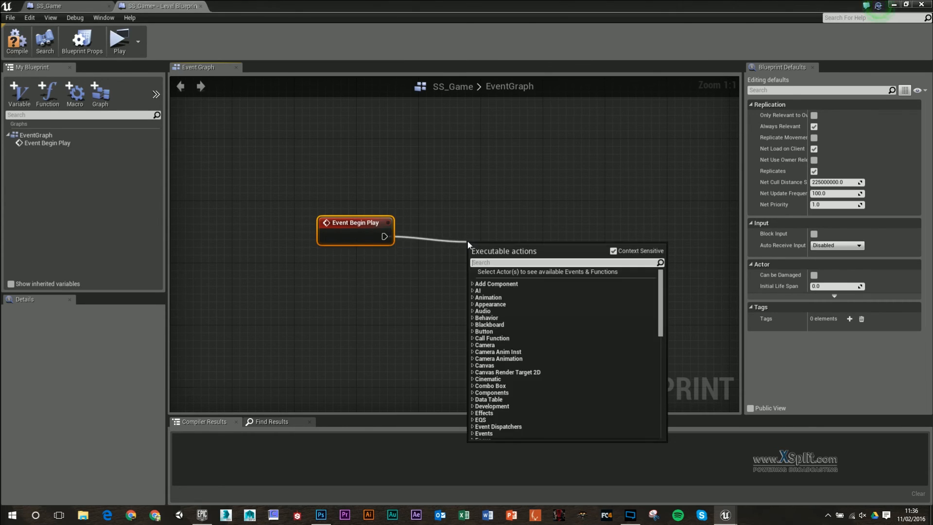
pyautogui.write('widget')
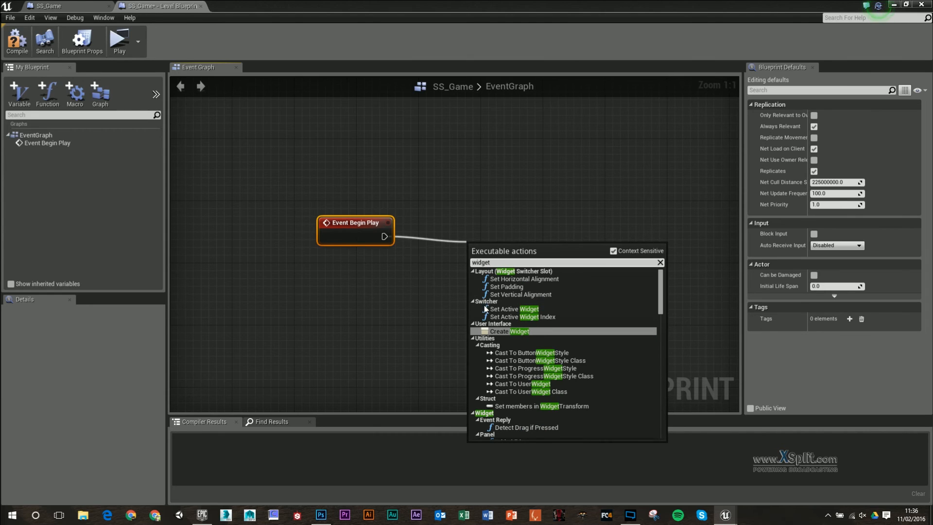
pyautogui.click(515, 331)
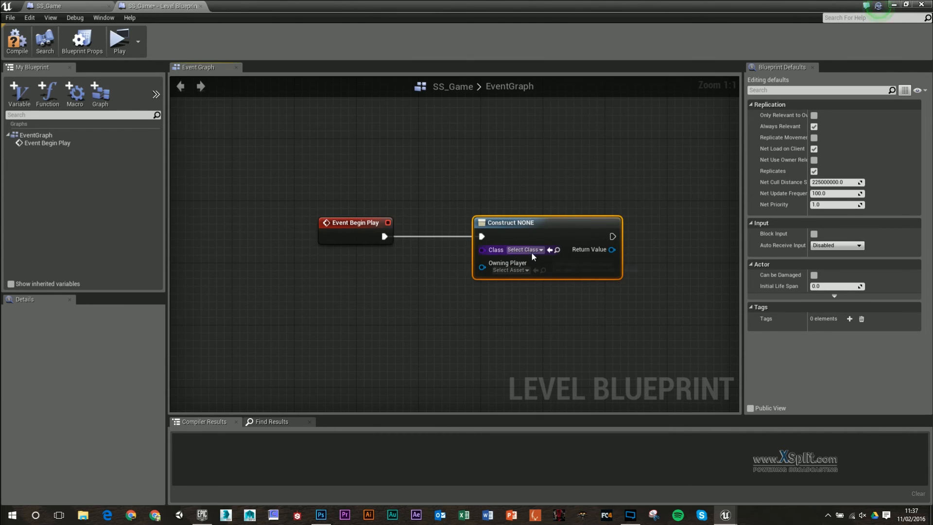
pyautogui.click(532, 252)
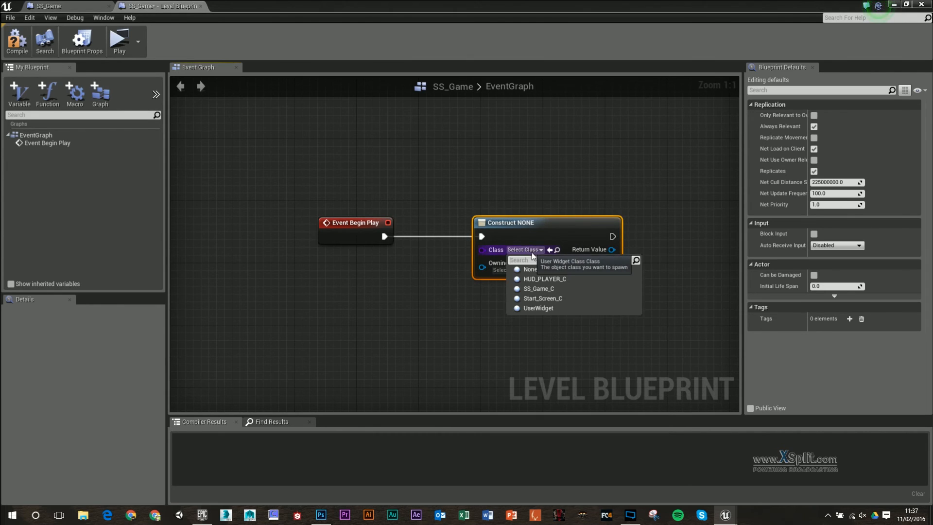
pyautogui.click(544, 290)
# Connect a Get Player Controller node to the Owning Player input and place it below Event Begin Play.
pyautogui.moveTo(543, 289); pyautogui.dragTo(521, 294, button='right')
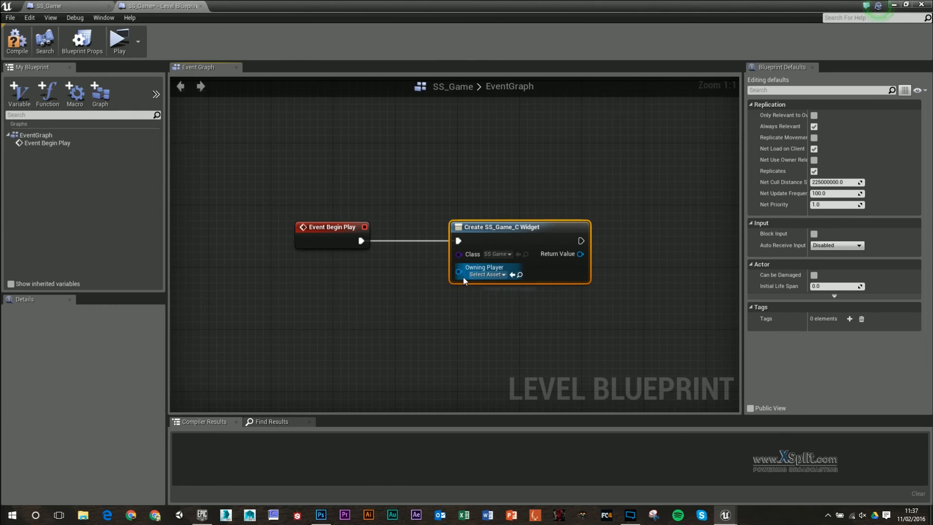
pyautogui.moveTo(461, 274); pyautogui.dragTo(346, 293)
pyautogui.write('pla')
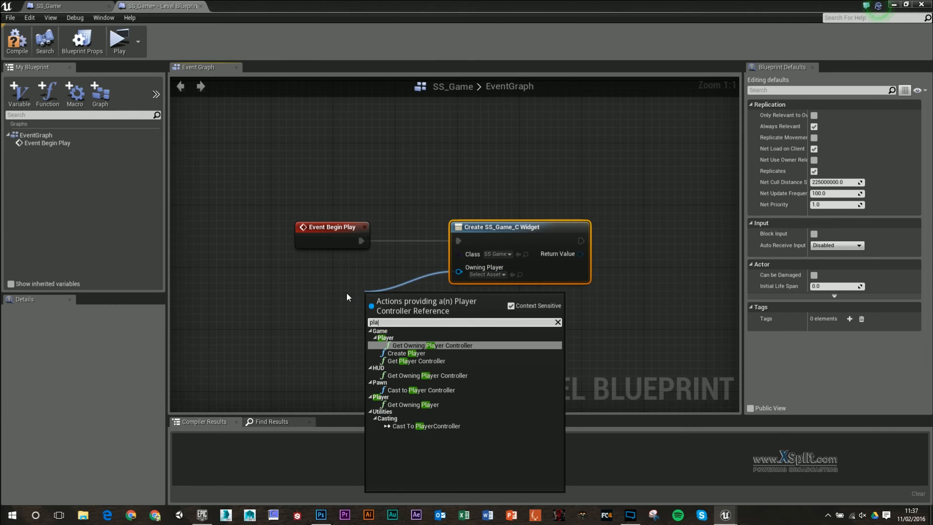
pyautogui.write('yer')
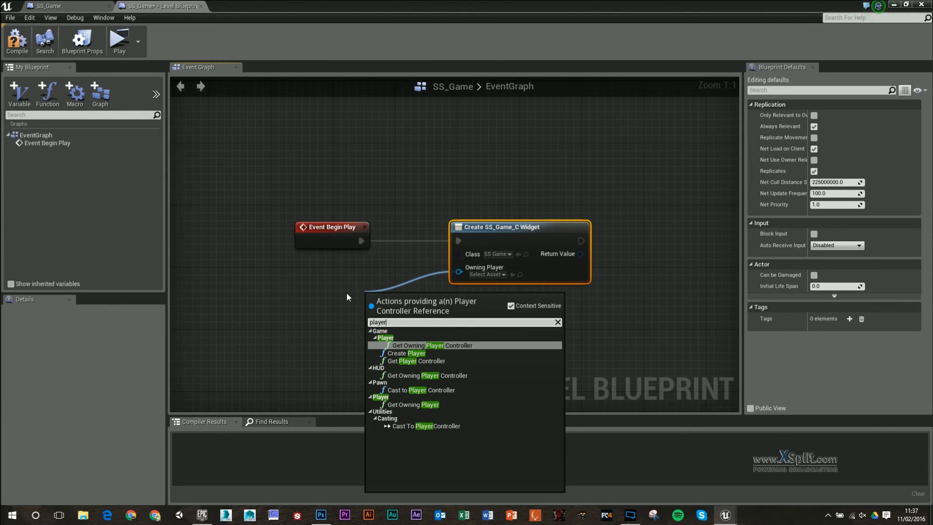
pyautogui.click(425, 361)
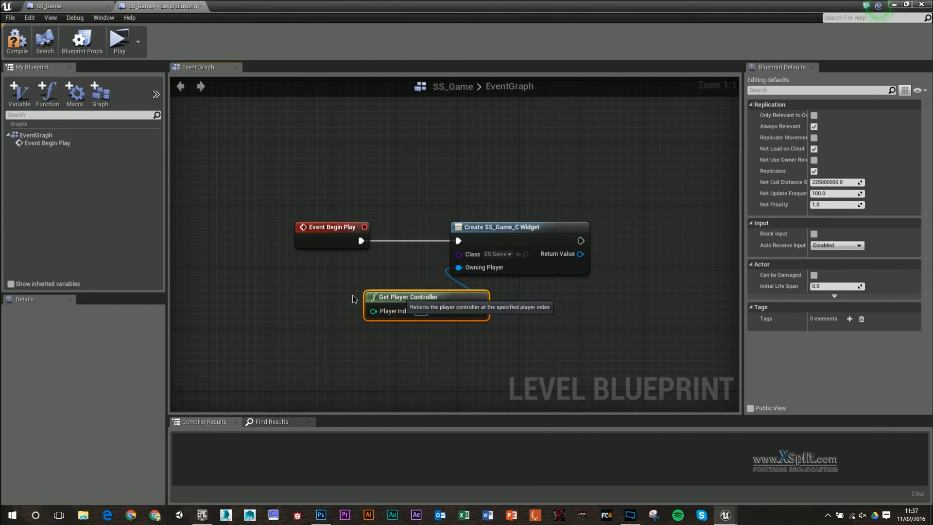
pyautogui.moveTo(404, 312); pyautogui.dragTo(334, 312)
# Add an Add to Viewport node from the Create Widget node's Return Value and align it with the node chain.
pyautogui.moveTo(581, 253); pyautogui.dragTo(645, 254)
pyautogui.write('viewport')
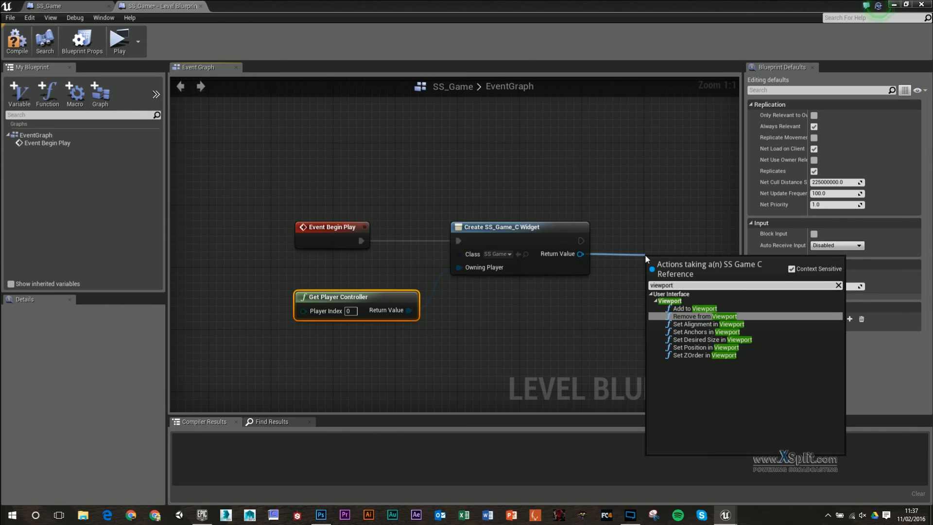
pyautogui.click(695, 309)
pyautogui.moveTo(643, 212); pyautogui.dragTo(549, 207, button='right')
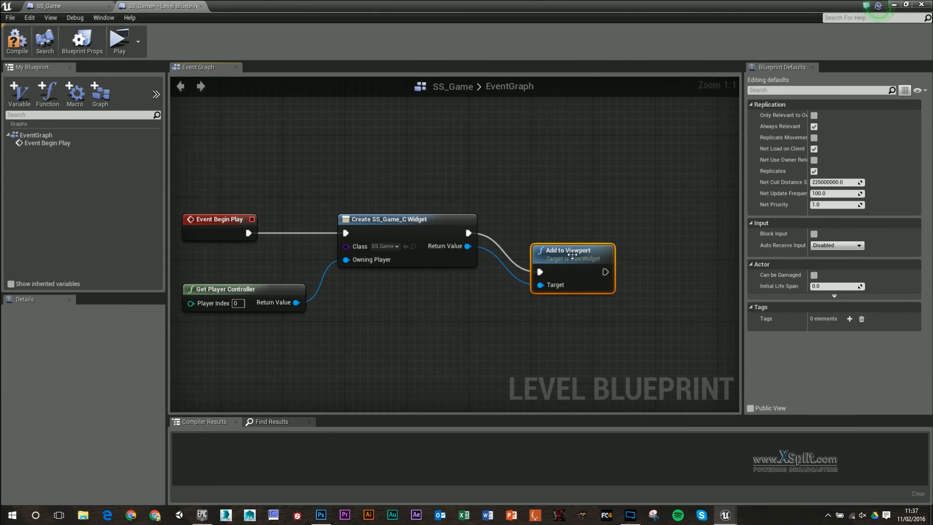
pyautogui.moveTo(559, 245); pyautogui.dragTo(567, 211)
pyautogui.moveTo(455, 309); pyautogui.dragTo(550, 312, button='right')
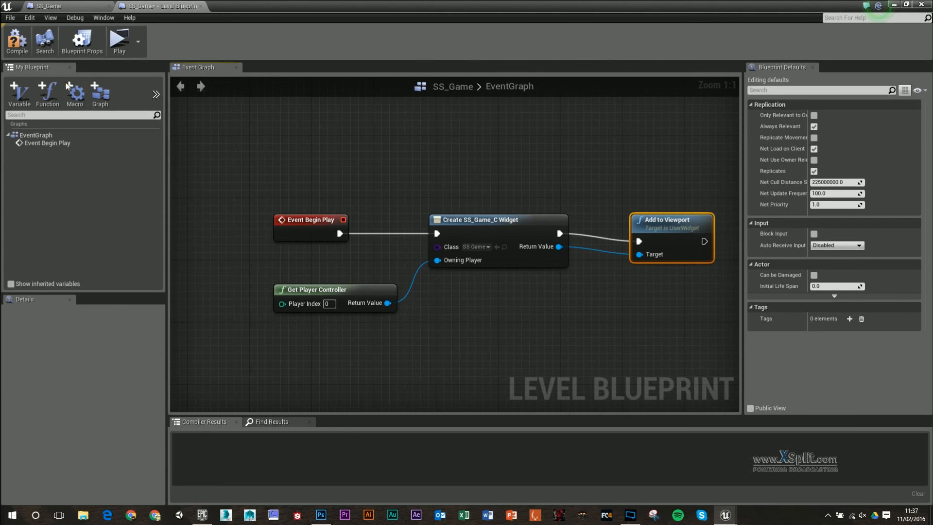
# Compile the level blueprint, test the Start Game button in a standalone preview, and close the preview.
pyautogui.click(17, 41)
pyautogui.click(118, 45)
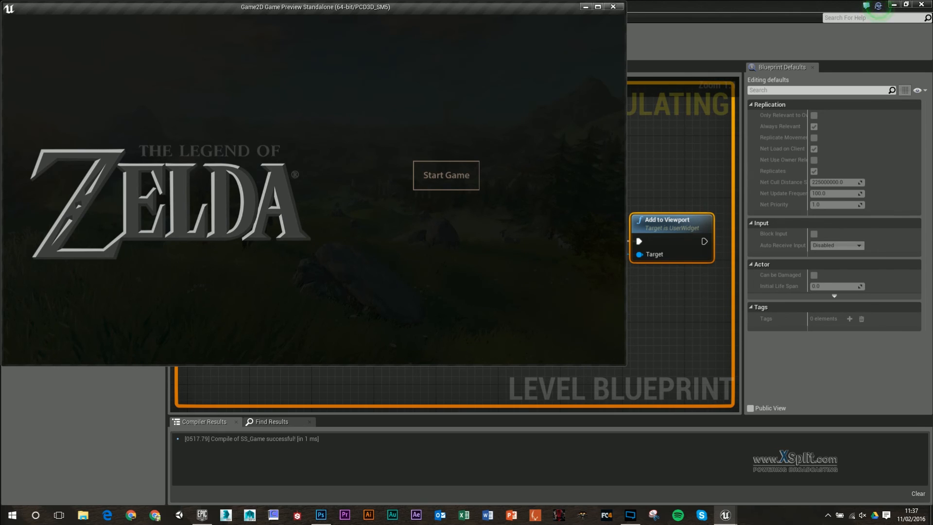
pyautogui.press('`')
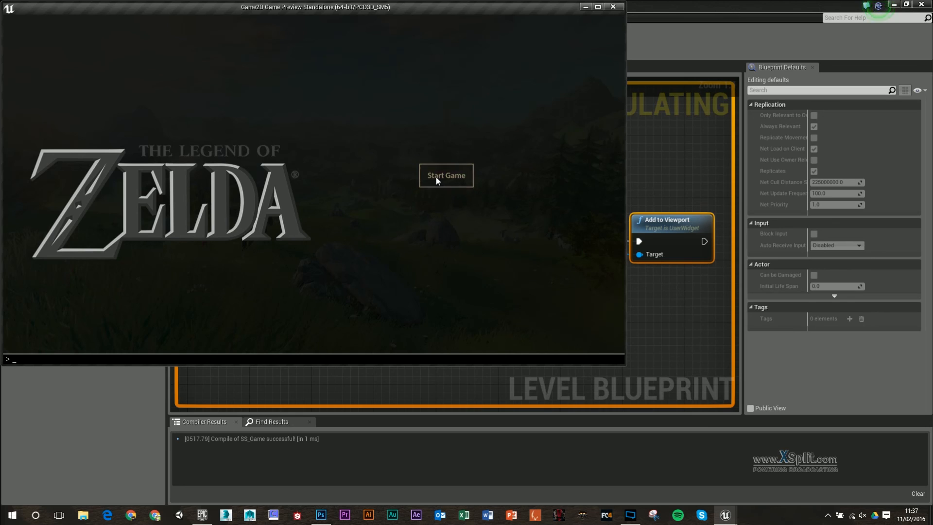
pyautogui.click(614, 7)
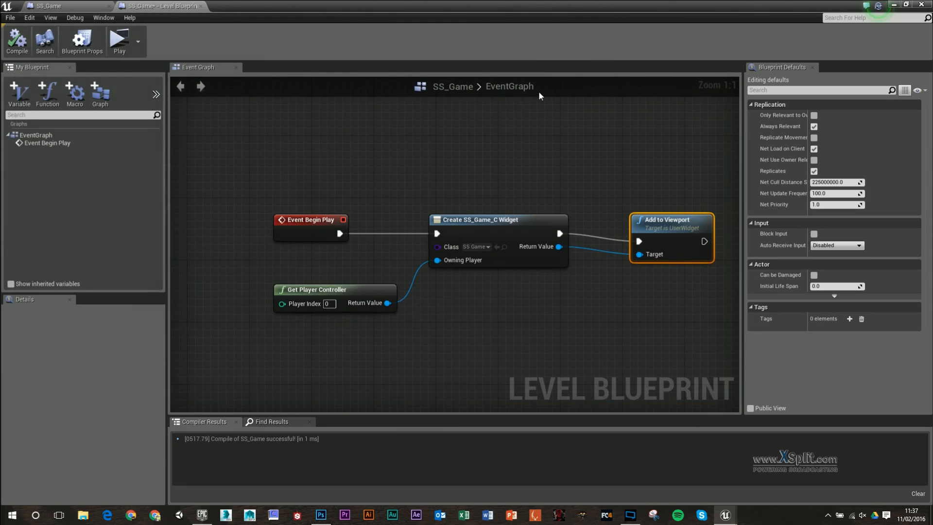
# Examine the Play Animation chain in the SS_Game widget's graph and the Start_Scale animation's length in the timeline.
pyautogui.click(77, 5)
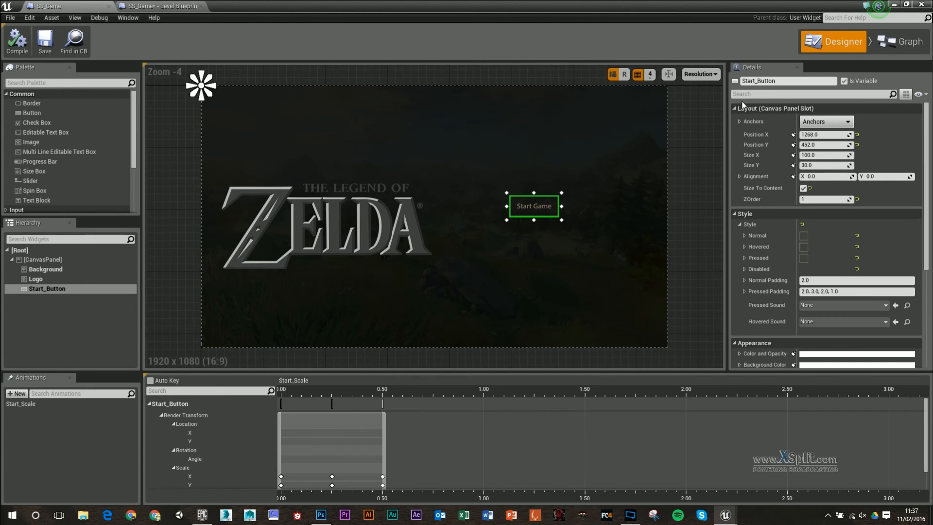
pyautogui.click(885, 46)
pyautogui.moveTo(775, 183); pyautogui.dragTo(596, 138, button='right')
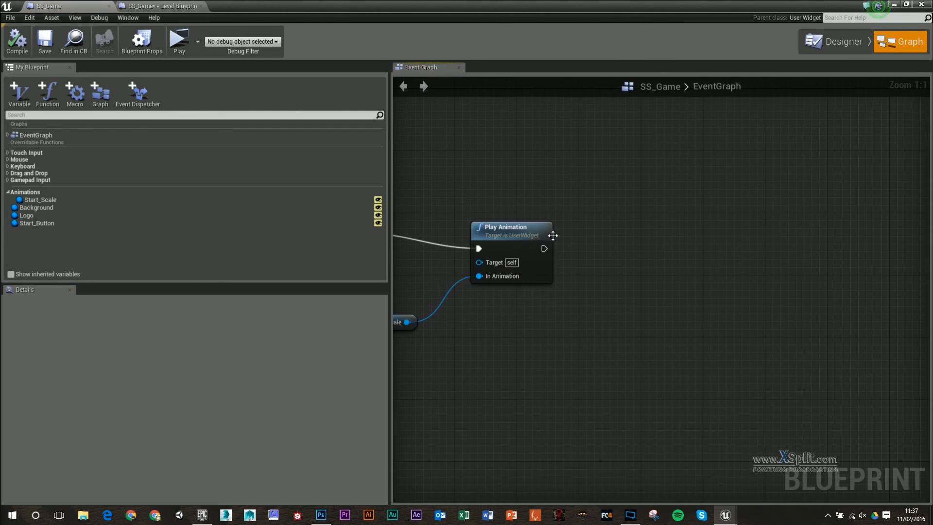
pyautogui.moveTo(565, 233); pyautogui.dragTo(603, 229, button='right')
pyautogui.moveTo(565, 199); pyautogui.dragTo(602, 205, button='right')
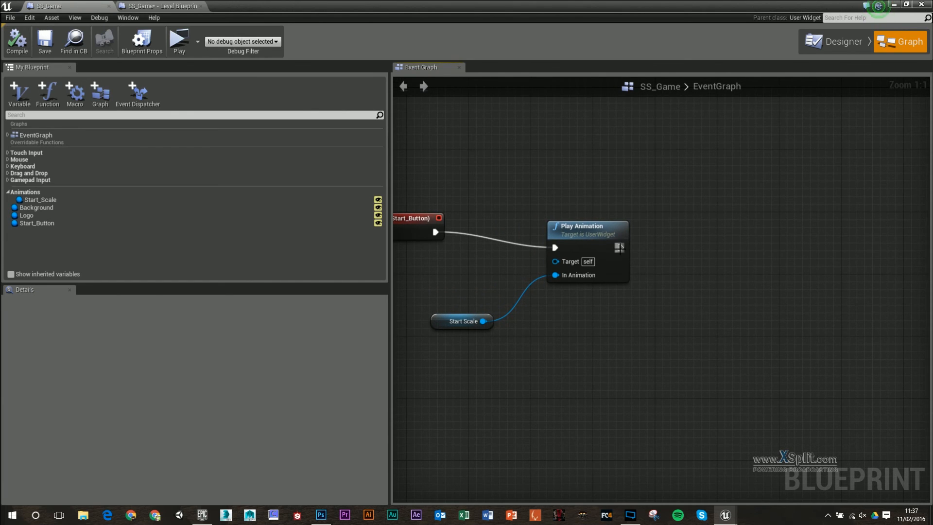
pyautogui.moveTo(615, 239); pyautogui.dragTo(640, 249, button='right')
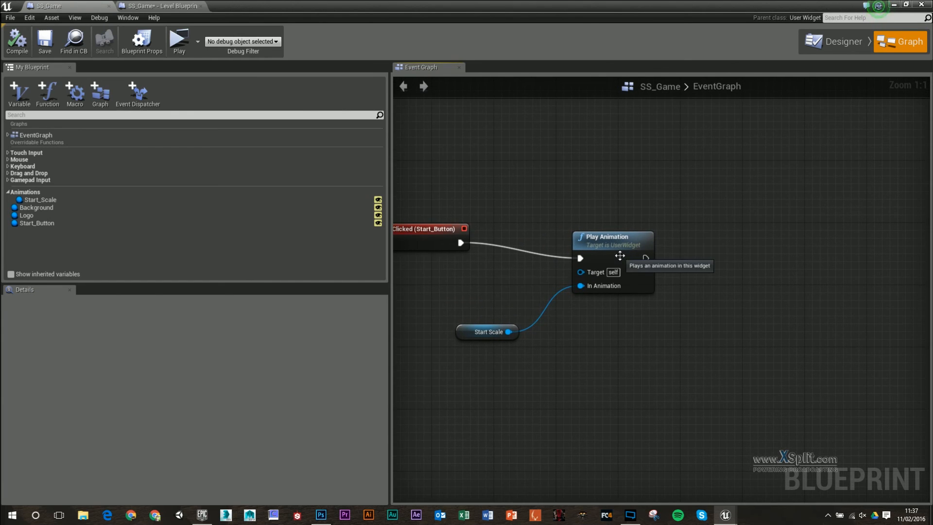
pyautogui.click(829, 48)
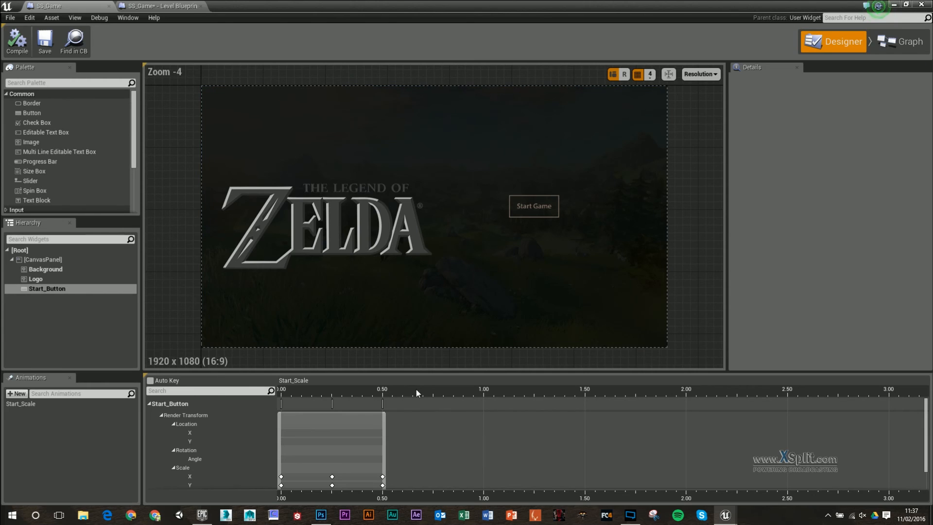
# Add a Delay node after Play Animation in the widget's event graph and set its duration to 0.7.
pyautogui.click(892, 44)
pyautogui.moveTo(633, 258); pyautogui.dragTo(614, 252, button='right')
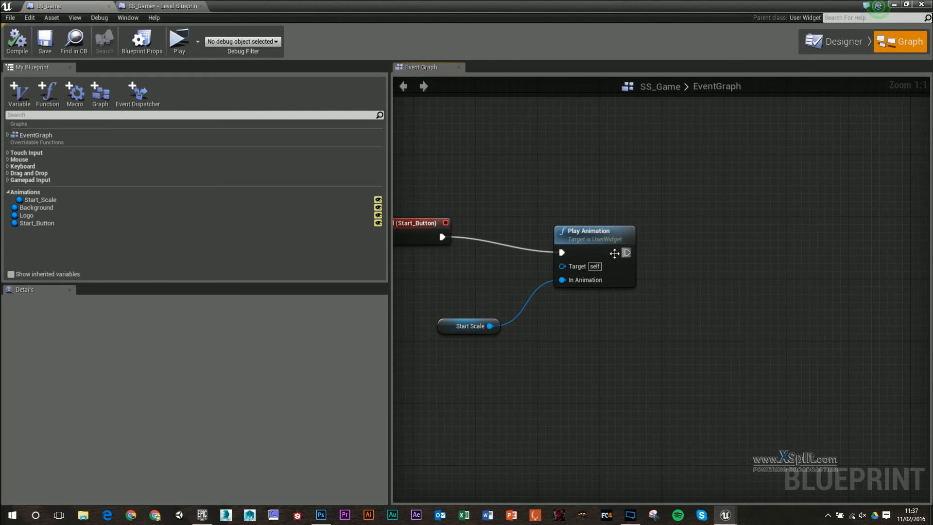
pyautogui.moveTo(627, 252); pyautogui.dragTo(682, 245)
pyautogui.write('delay')
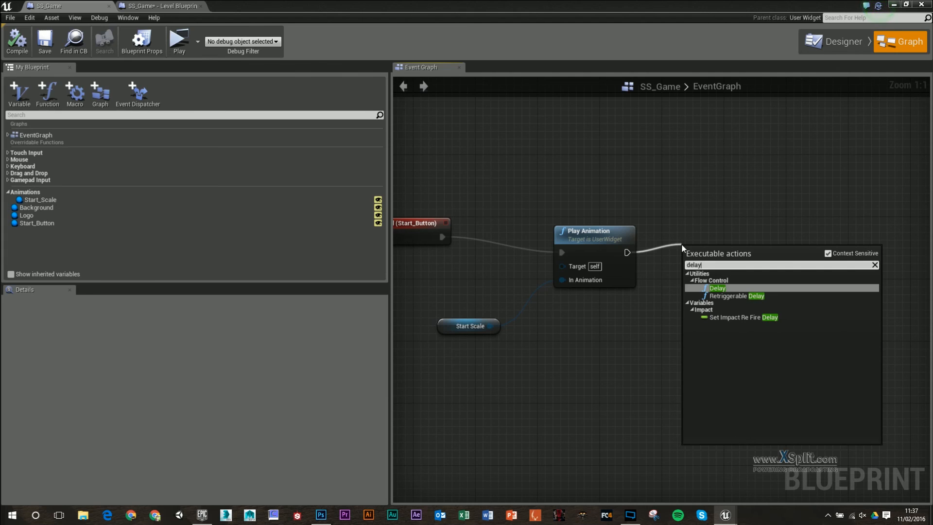
pyautogui.press('Return')
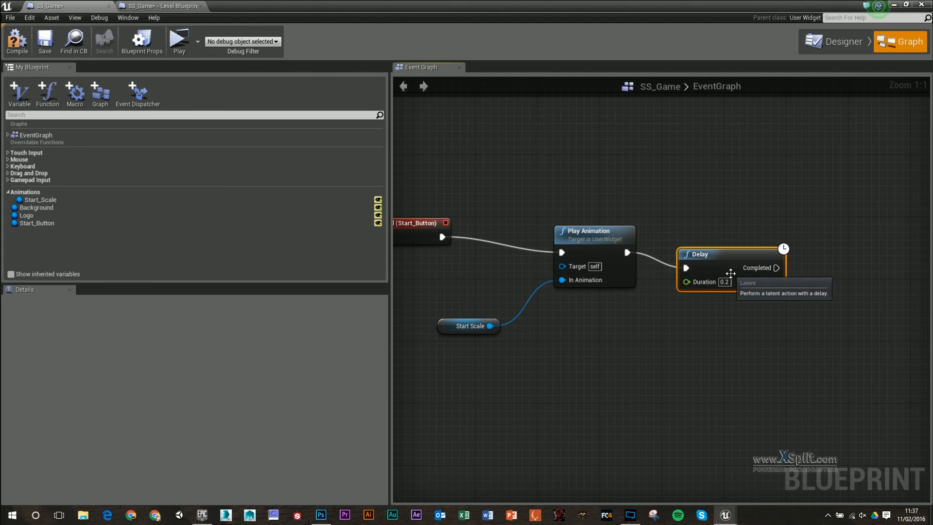
pyautogui.click(724, 281)
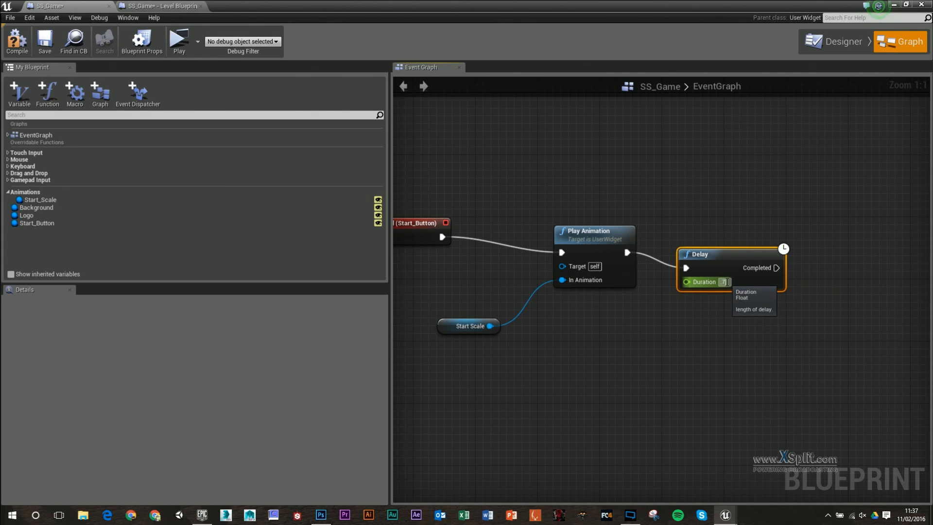
pyautogui.write('.7')
pyautogui.press('Return')
pyautogui.moveTo(774, 201); pyautogui.dragTo(688, 210, button='right')
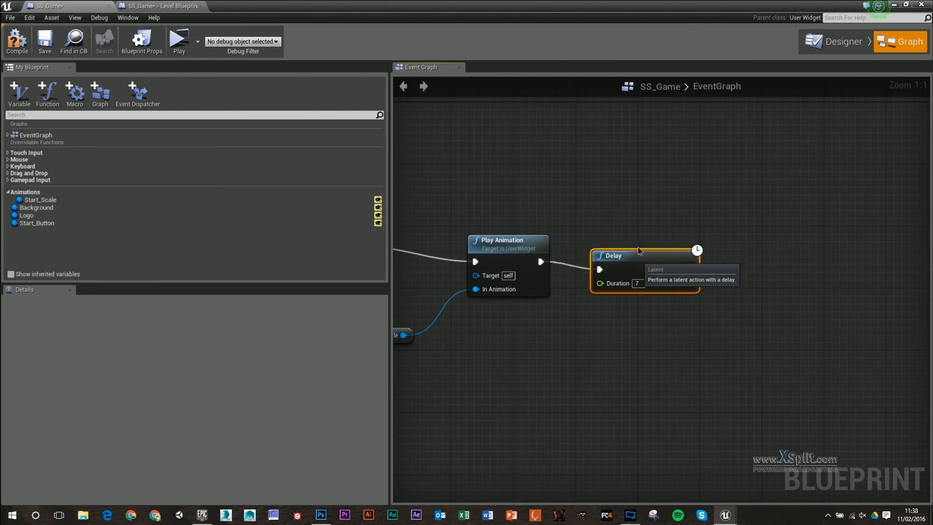
# Add an Open Level node wired to the Delay node's Completed output in the widget's event graph.
pyautogui.moveTo(699, 255); pyautogui.dragTo(678, 264, button='right')
pyautogui.moveTo(669, 262); pyautogui.dragTo(741, 264)
pyautogui.write('level')
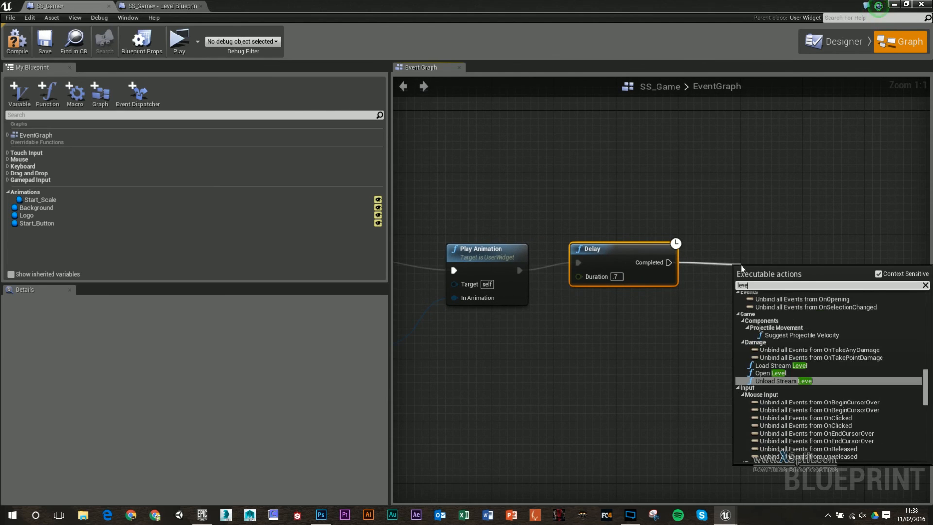
pyautogui.click(779, 381)
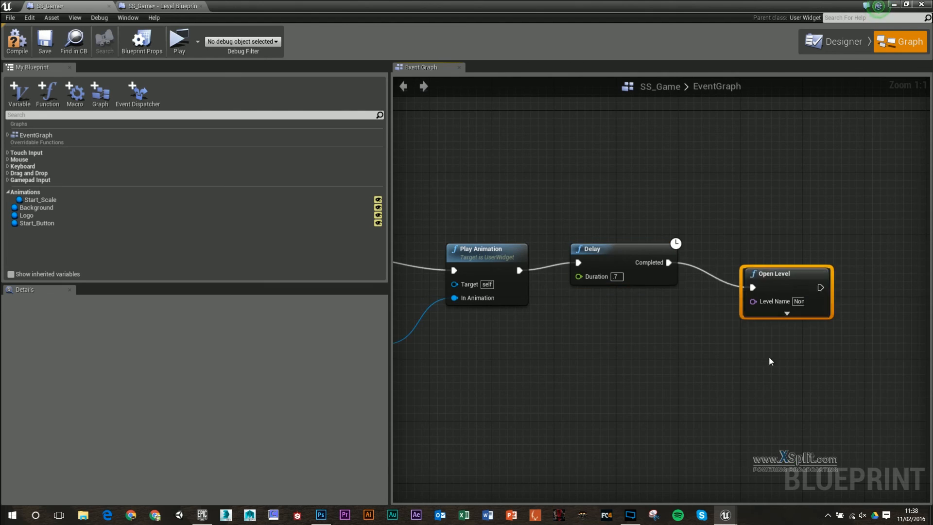
# Add a Remove from Viewport node after Open Level and place it level with the node chain.
pyautogui.moveTo(770, 360); pyautogui.dragTo(681, 267, button='right')
pyautogui.moveTo(681, 267); pyautogui.dragTo(769, 291)
pyautogui.write('v')
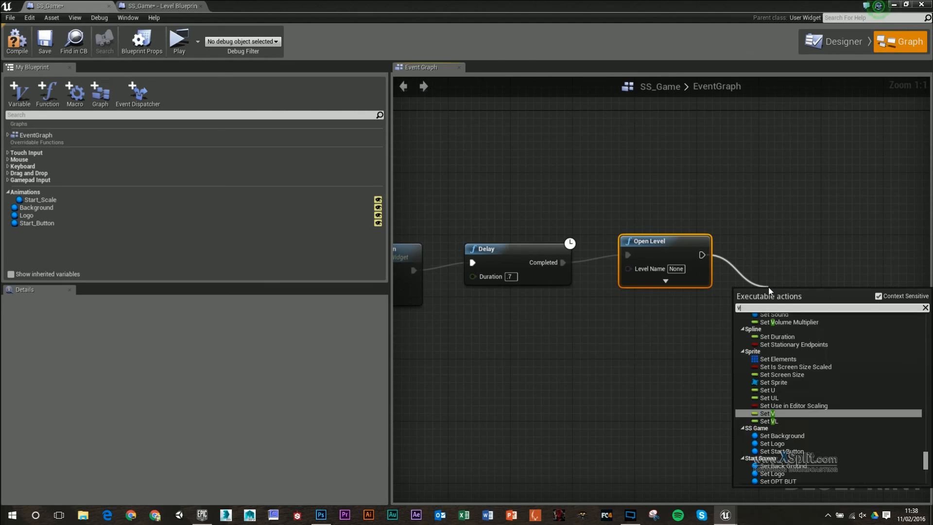
pyautogui.write('iewport')
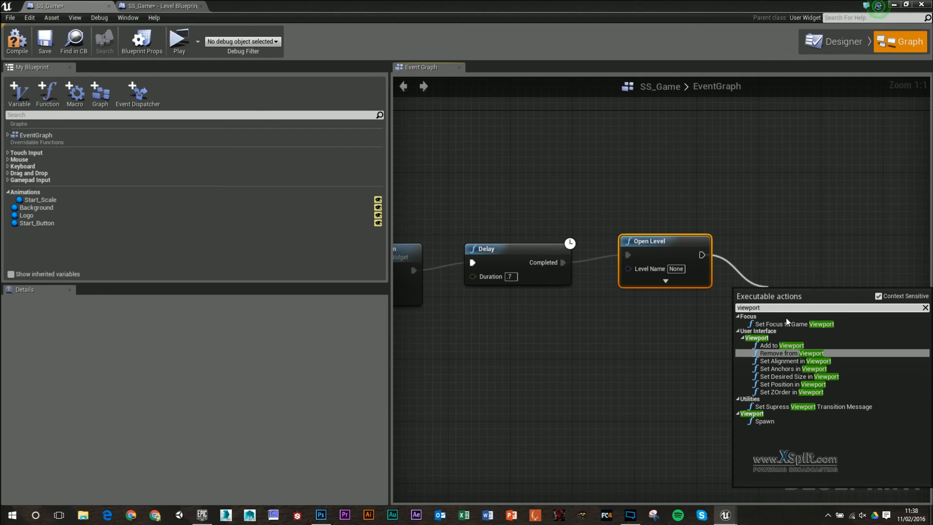
pyautogui.click(792, 353)
pyautogui.moveTo(810, 302); pyautogui.dragTo(810, 251)
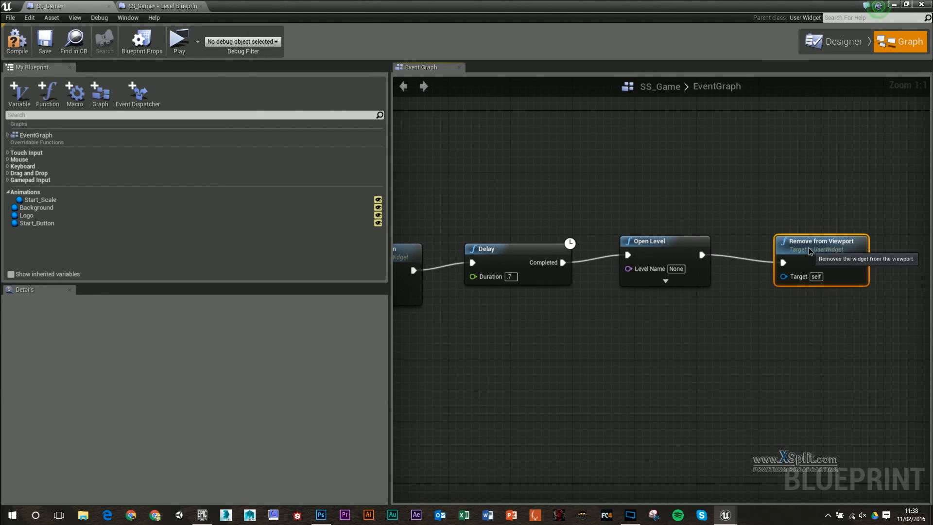
# Align the Open Level node with Delay and reposition Remove from Viewport slightly below it.
pyautogui.moveTo(643, 256); pyautogui.dragTo(653, 275)
pyautogui.moveTo(556, 243); pyautogui.dragTo(545, 227, button='right')
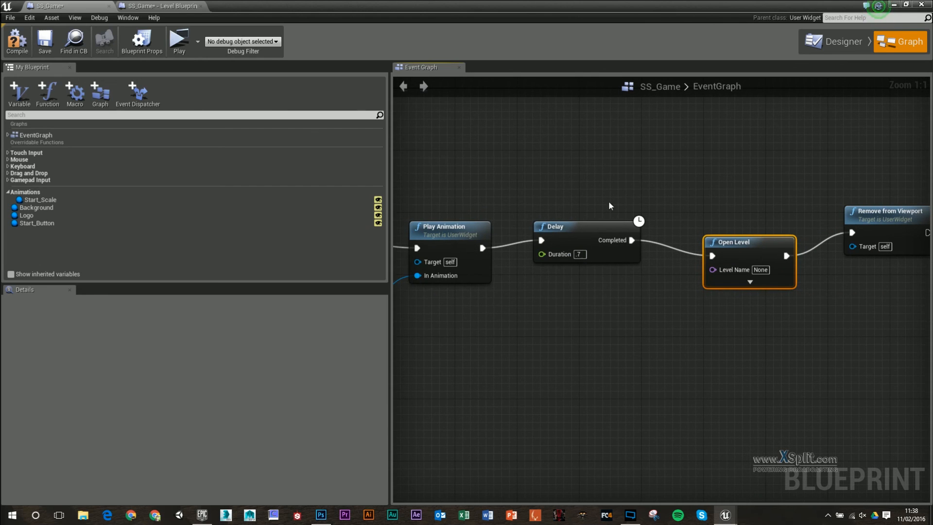
pyautogui.moveTo(661, 201); pyautogui.dragTo(625, 205, button='right')
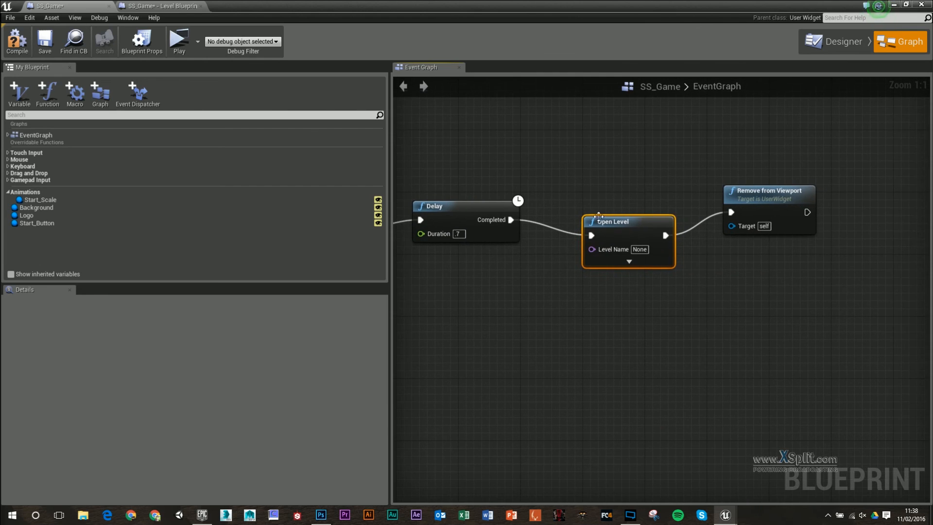
pyautogui.moveTo(626, 221); pyautogui.dragTo(619, 206)
pyautogui.moveTo(773, 185); pyautogui.dragTo(764, 208)
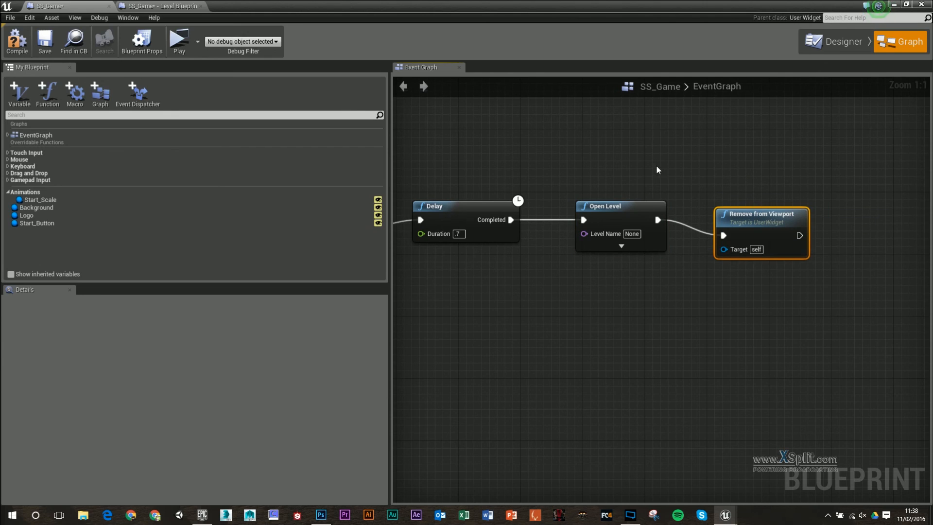
pyautogui.click(634, 213)
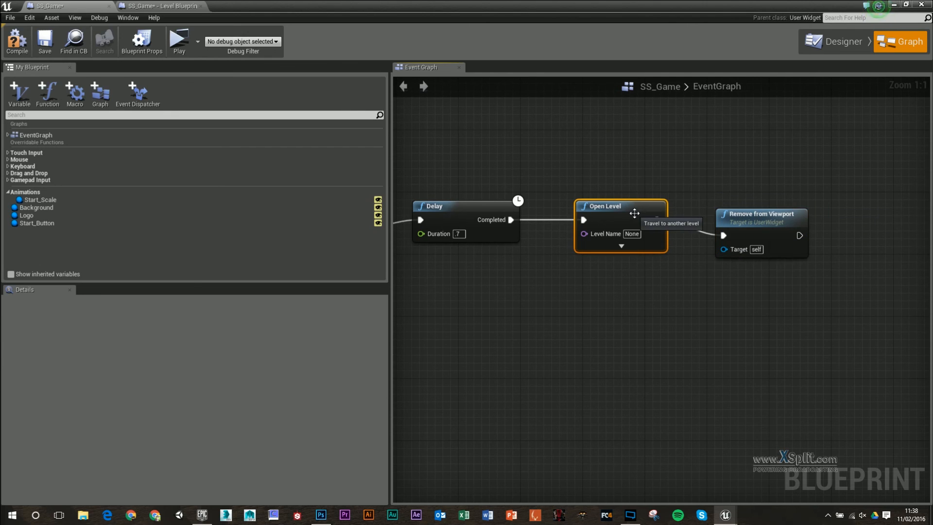
# Look up the level in the Maps folder, set Open Level's Level Name to Example_Map, and compile and save the widget.
pyautogui.moveTo(473, 7); pyautogui.dragTo(621, 84)
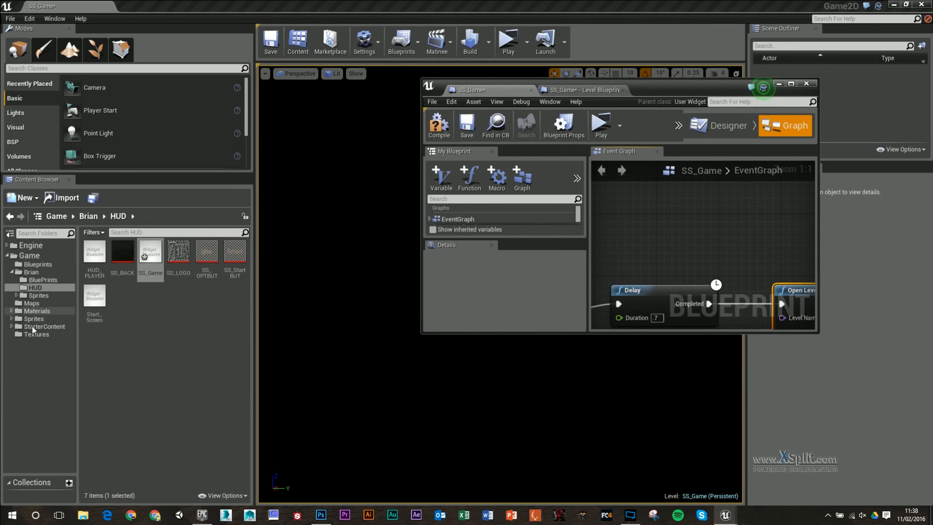
pyautogui.click(28, 305)
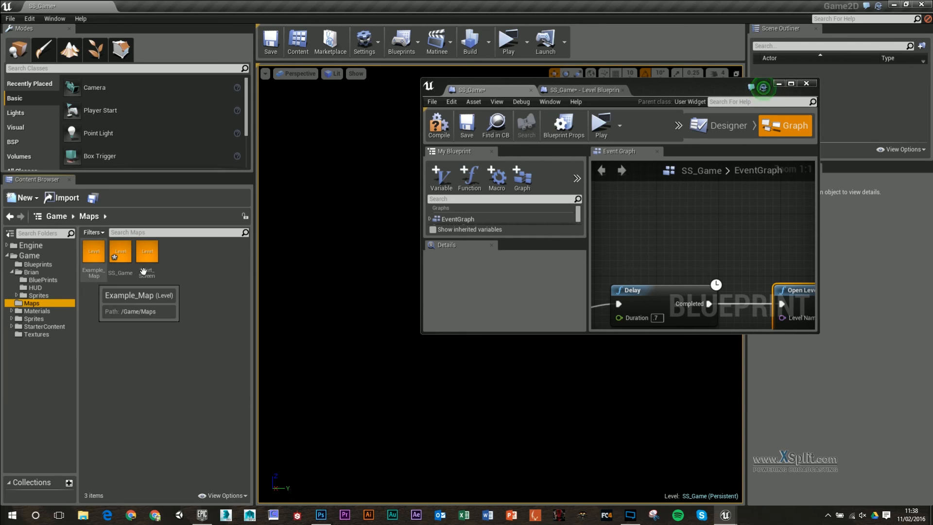
pyautogui.moveTo(768, 253); pyautogui.dragTo(630, 205, button='right')
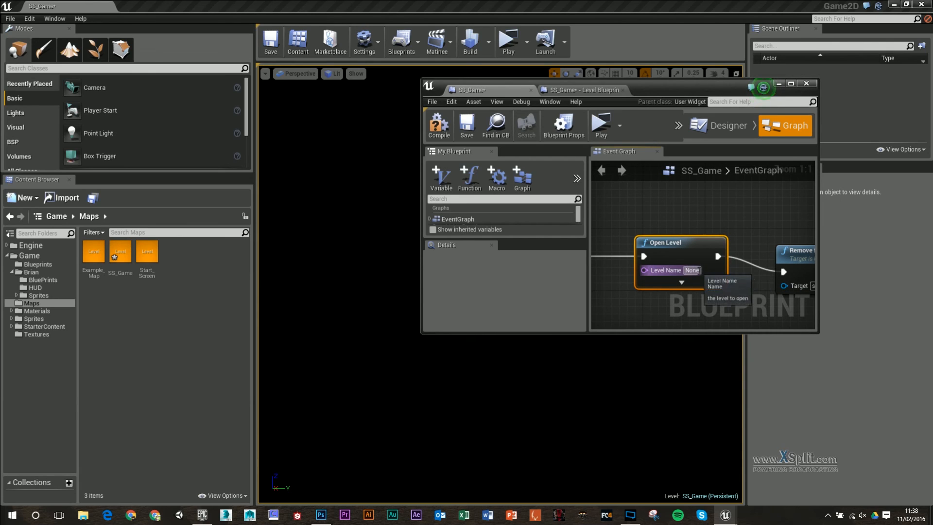
pyautogui.click(697, 270)
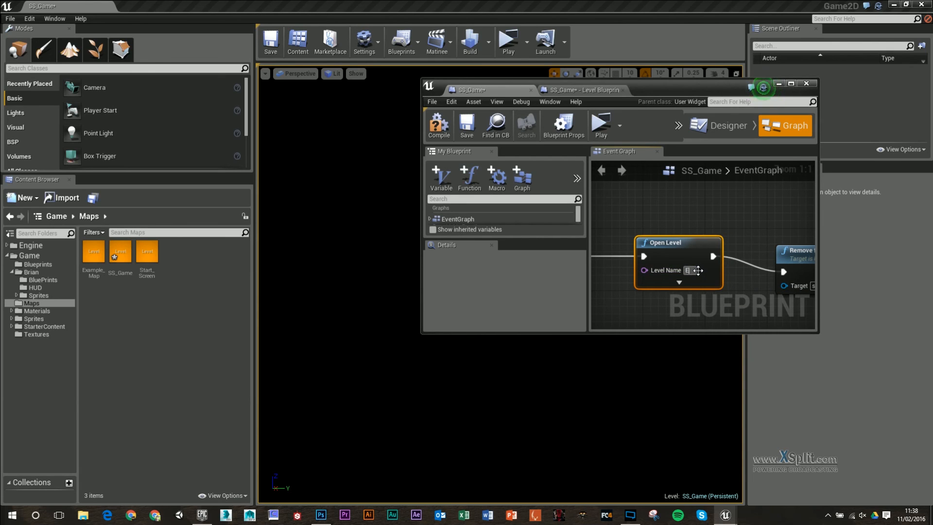
pyautogui.write('Example_')
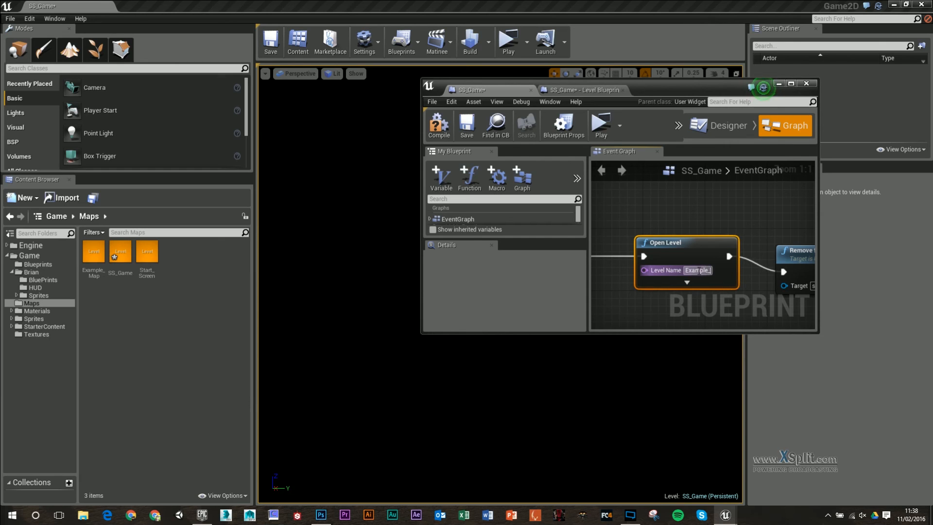
pyautogui.write('Map')
pyautogui.press('Return')
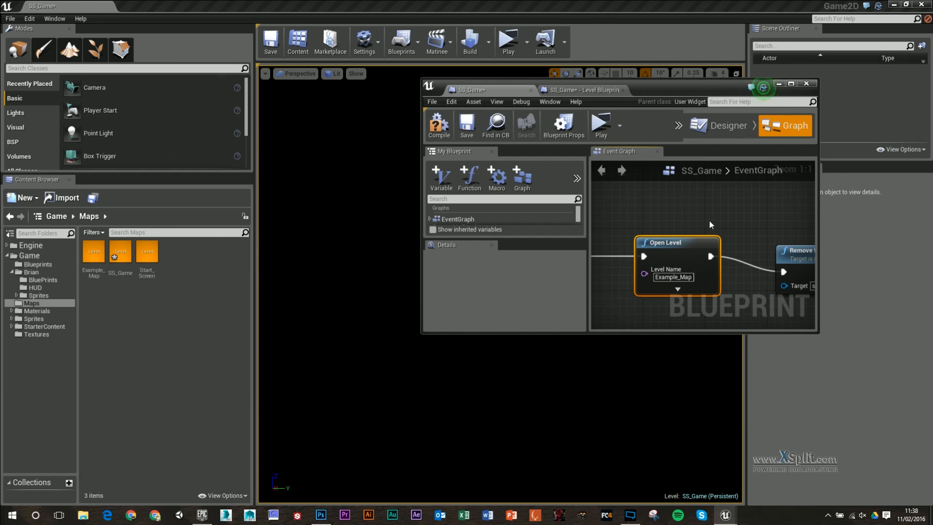
pyautogui.click(438, 124)
pyautogui.click(466, 124)
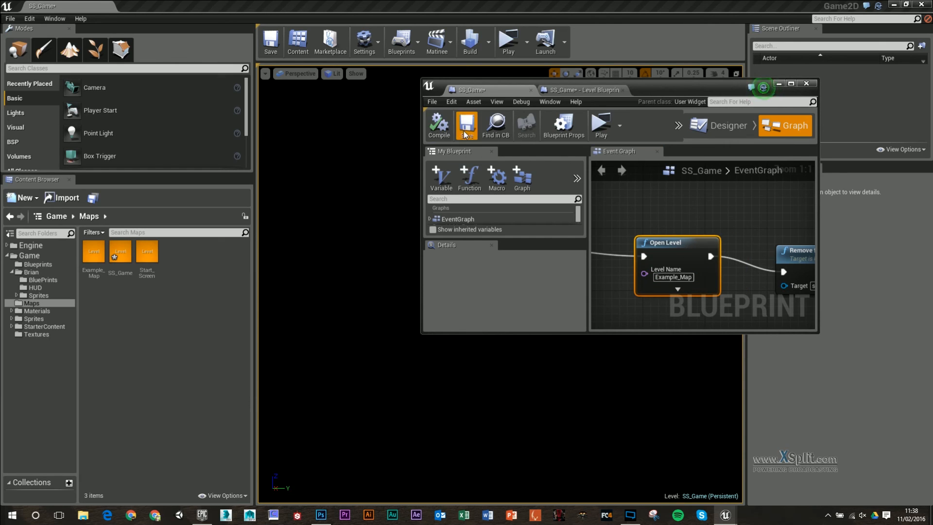
# Test the Start Game button in a standalone preview, run and jump with the character, and end the preview.
pyautogui.click(516, 44)
pyautogui.click(508, 44)
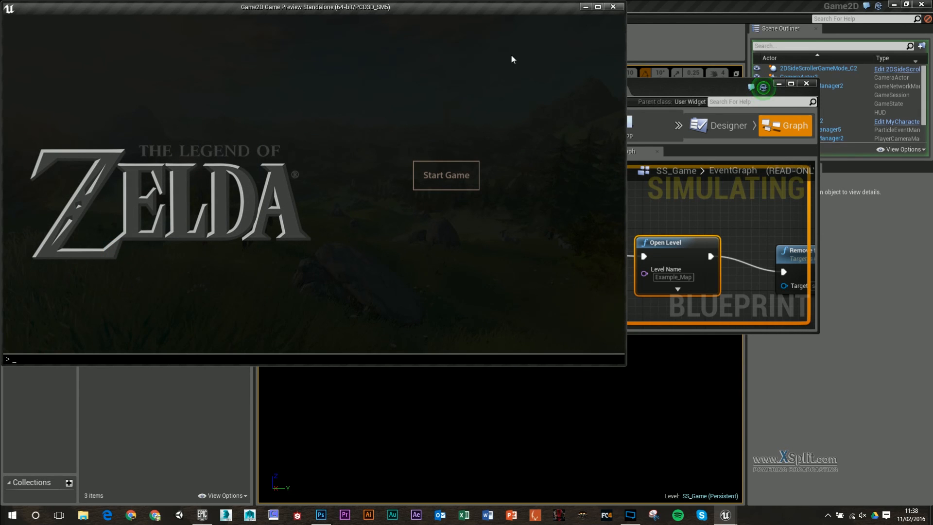
pyautogui.click(452, 177)
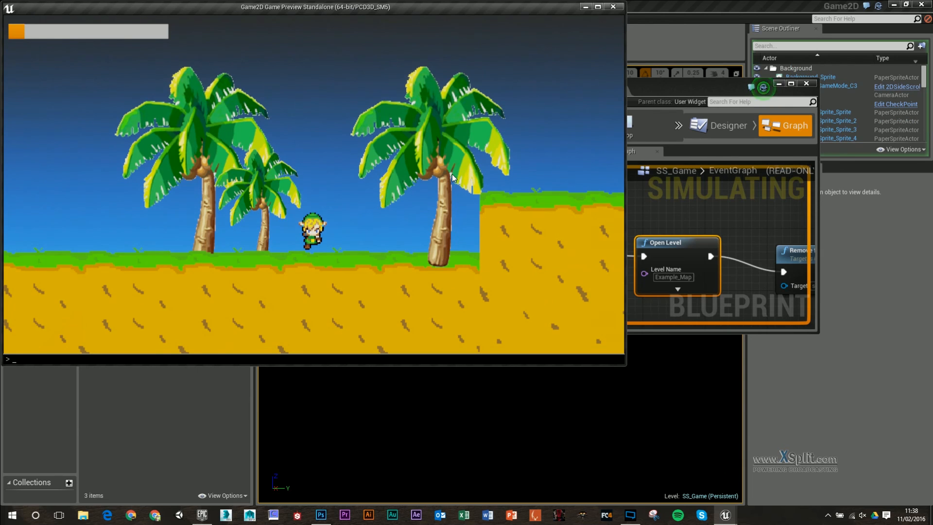
pyautogui.write('d')
pyautogui.press('Escape')
pyautogui.press('d')
pyautogui.press('space')
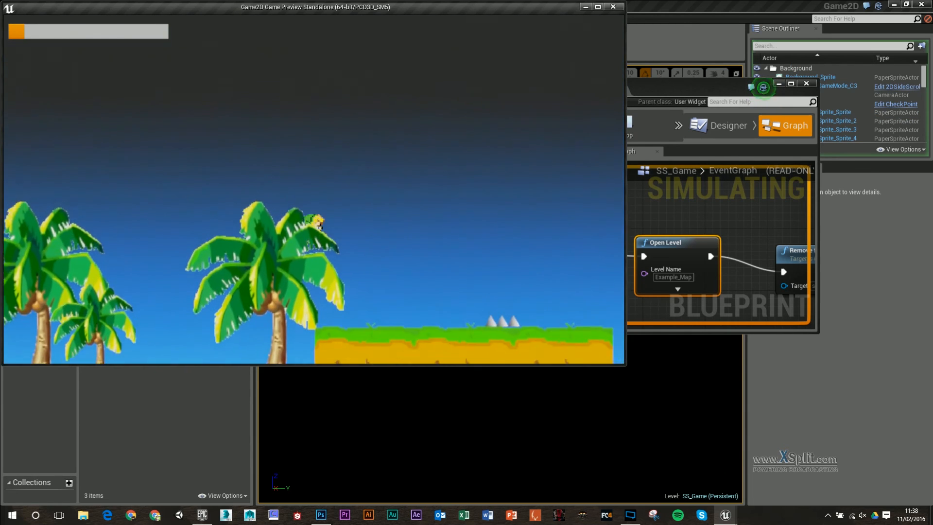
pyautogui.press('space')
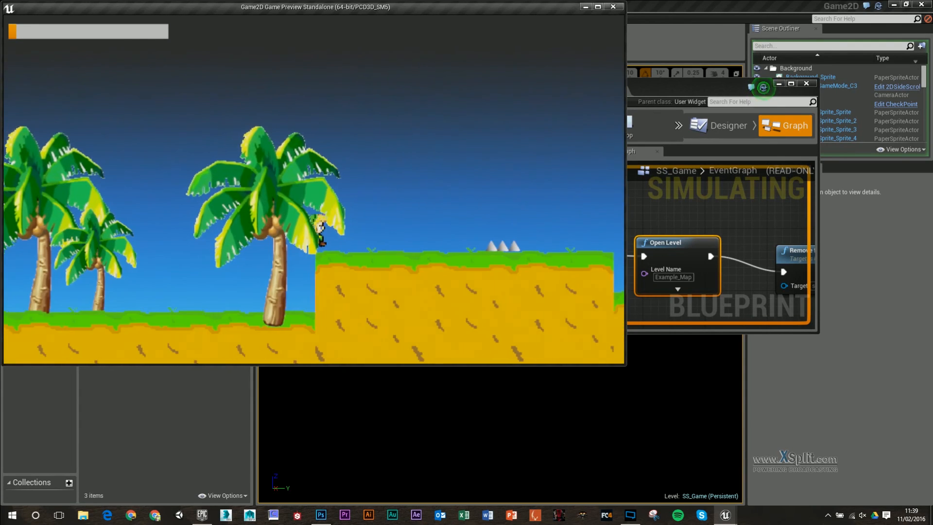
pyautogui.press('Escape')
# Maximize the widget blueprint editor and review the whole Start_Button OnClicked node chain.
pyautogui.click(791, 83)
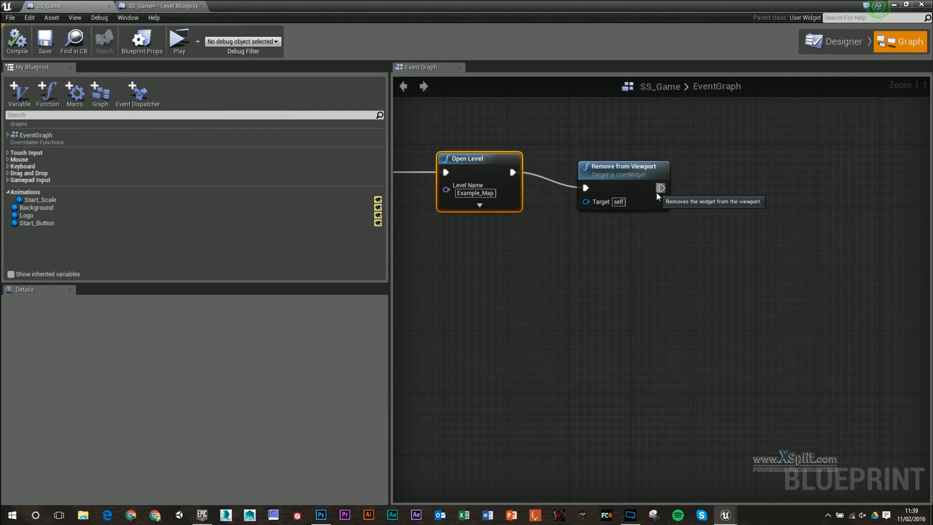
pyautogui.moveTo(563, 256); pyautogui.dragTo(790, 284, button='right')
pyautogui.scroll(-3, 790, 285)
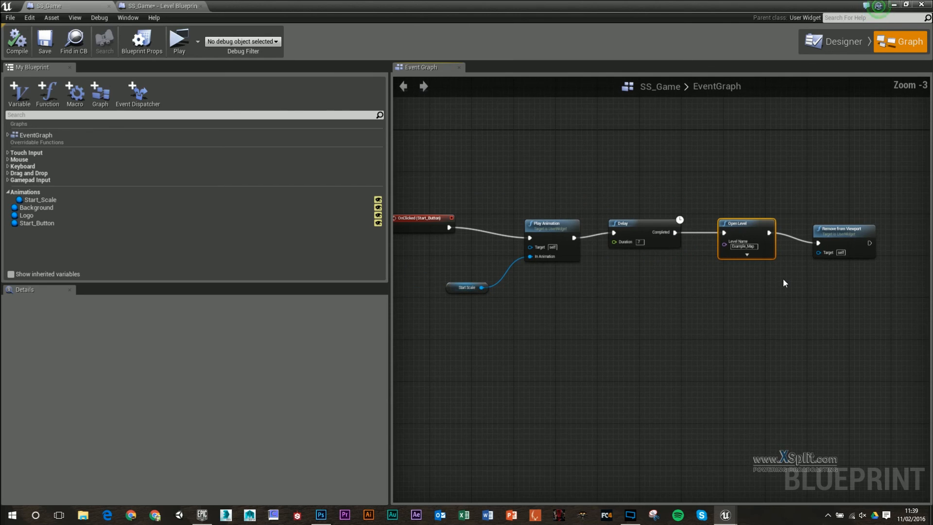